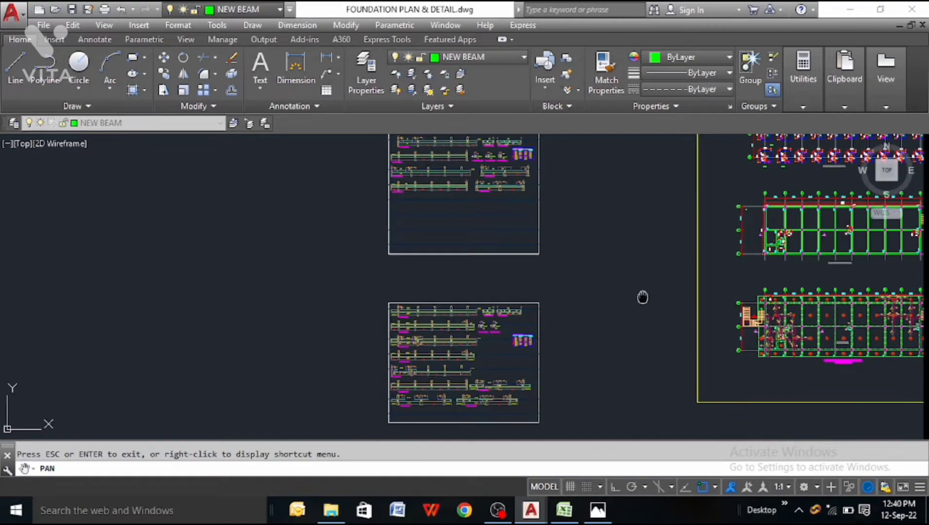
- Look over the gridded floor plan with its beams, slabs and staircases in the foundation drawing
{"action": "scroll", "coordinate": [578, 307], "scroll_direction": "up", "scroll_amount": 5}
{"action": "left_click_drag", "start_coordinate": [657, 316], "coordinate": [385, 286]}
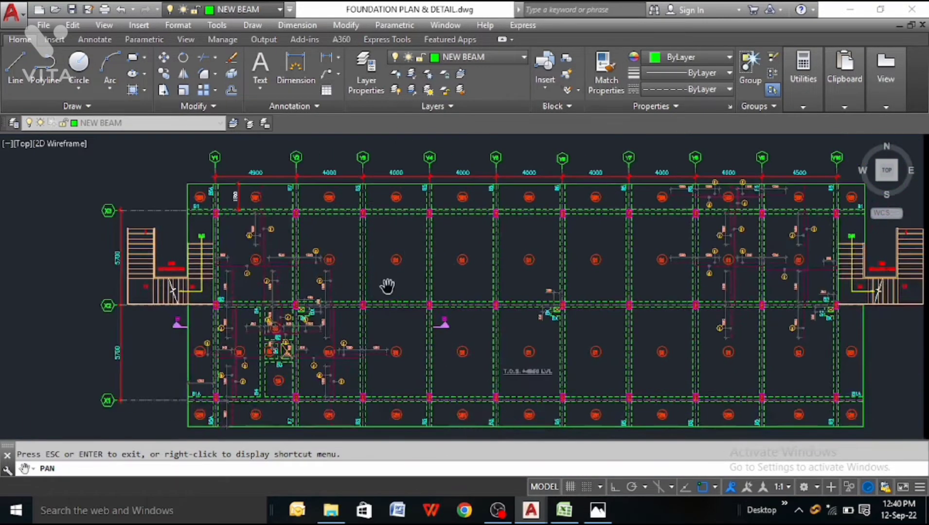
{"action": "scroll", "coordinate": [395, 278], "scroll_direction": "down", "scroll_amount": 2}
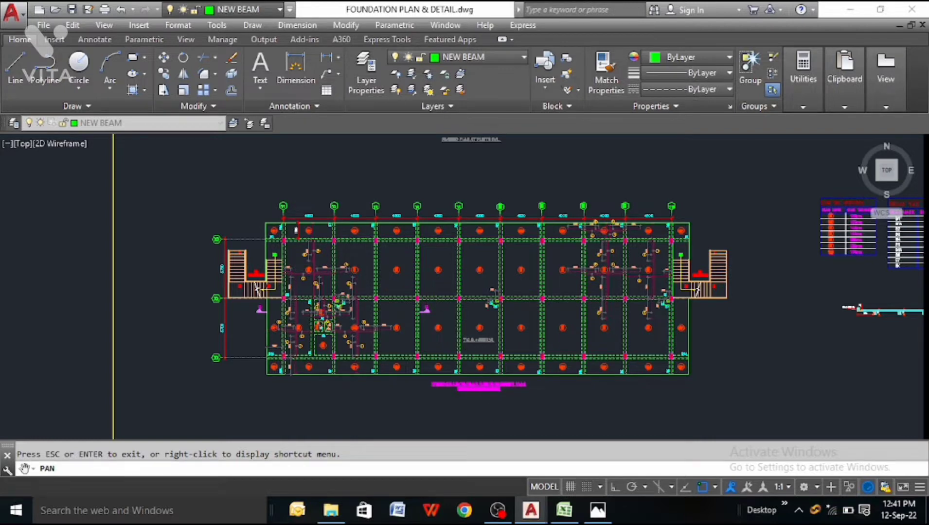
{"action": "scroll", "coordinate": [472, 387], "scroll_direction": "up", "scroll_amount": 6}
{"action": "scroll", "coordinate": [459, 368], "scroll_direction": "down", "scroll_amount": 6}
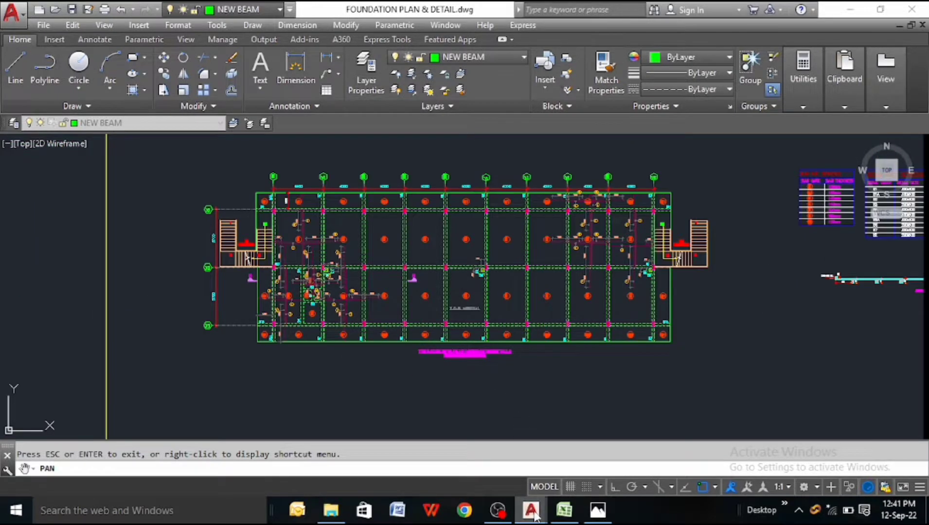
- Switch to BRICK WORK MEASUREMENT DRAWING.dwg and locate the ground floor plan below Elevation-A
{"action": "mouse_move", "coordinate": [534, 514]}
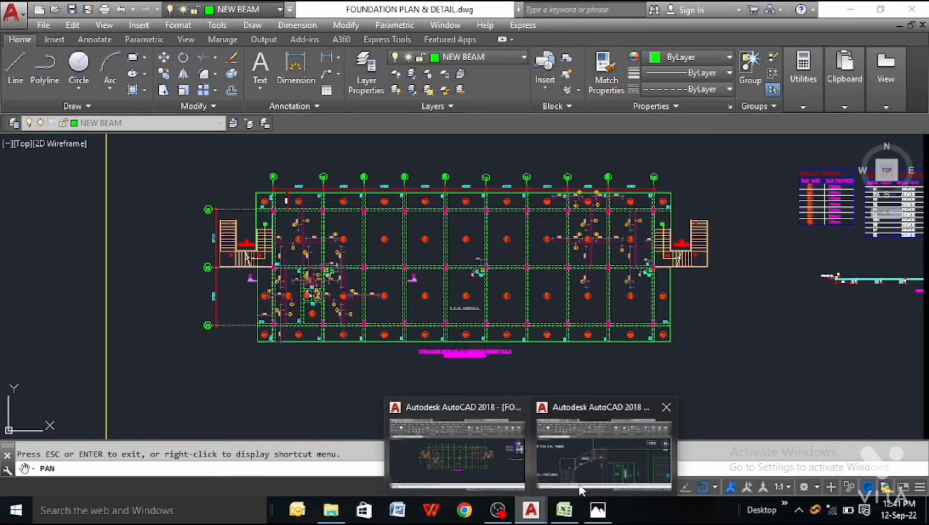
{"action": "left_click", "coordinate": [595, 452]}
{"action": "key", "text": "Escape"}
{"action": "scroll", "coordinate": [519, 253], "scroll_direction": "down", "scroll_amount": 7}
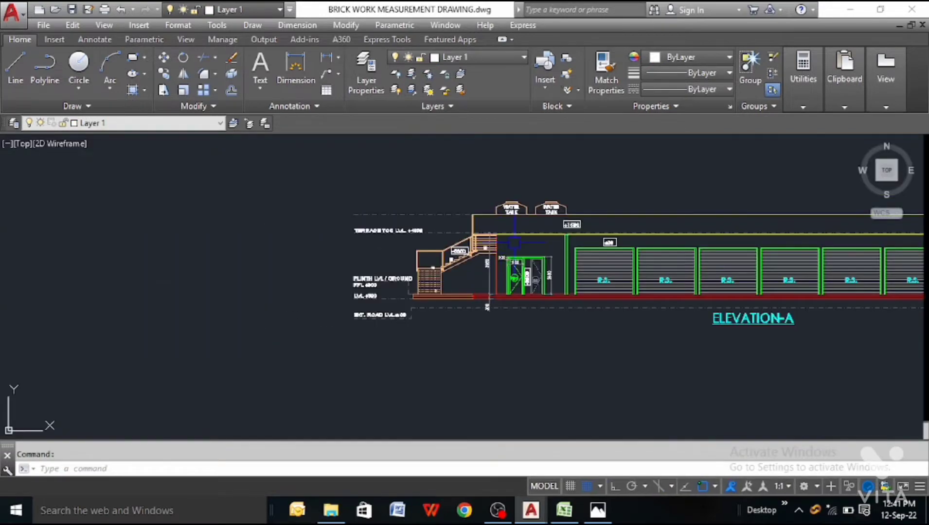
{"action": "scroll", "coordinate": [556, 339], "scroll_direction": "down", "scroll_amount": 6}
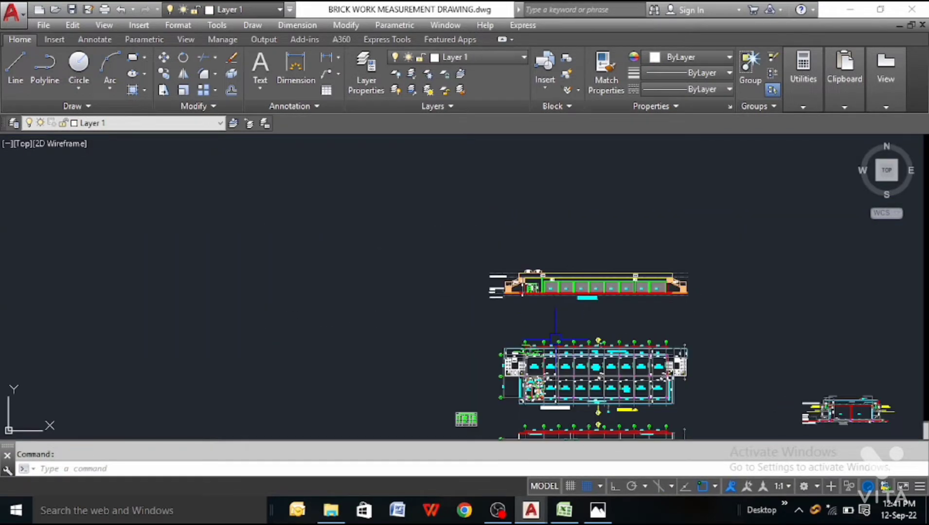
{"action": "scroll", "coordinate": [556, 331], "scroll_direction": "up", "scroll_amount": 8}
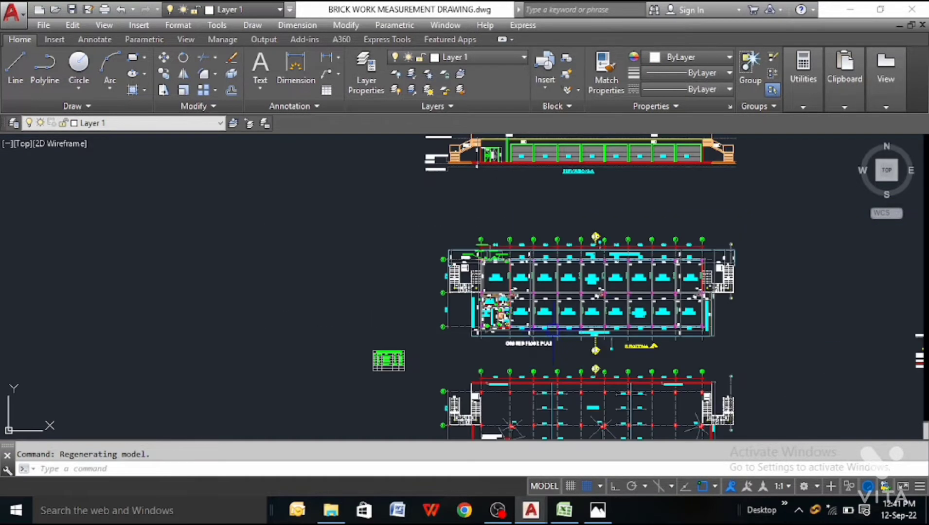
{"action": "scroll", "coordinate": [543, 242], "scroll_direction": "up", "scroll_amount": 4}
{"action": "scroll", "coordinate": [522, 300], "scroll_direction": "down", "scroll_amount": 4}
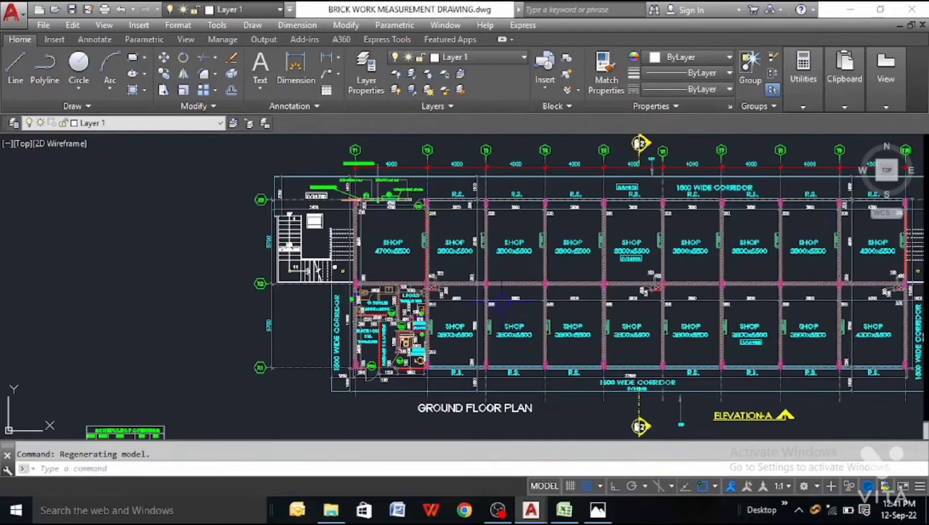
- Examine the brick wall on grid X3 between Y1 and Y2, including its window, ventilator, cut-outs, AC sleeve and girder
{"action": "scroll", "coordinate": [377, 184], "scroll_direction": "up", "scroll_amount": 4}
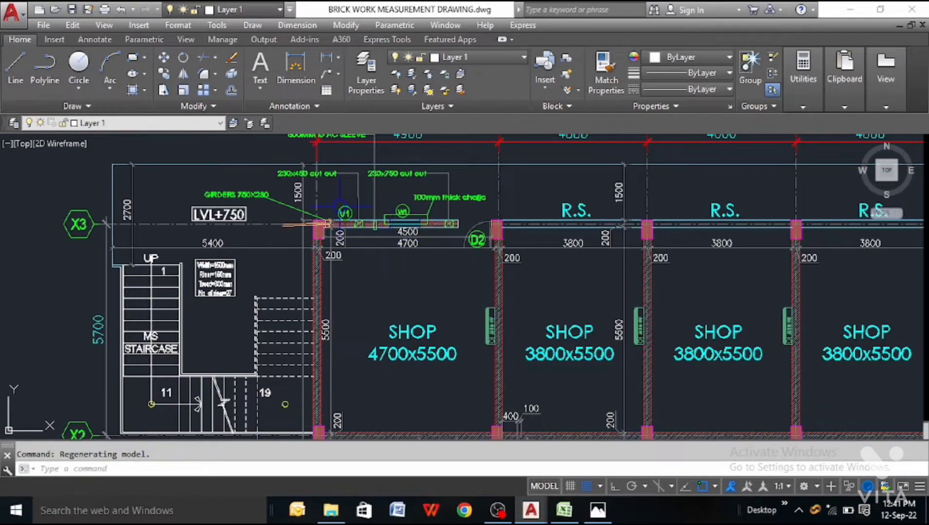
{"action": "scroll", "coordinate": [370, 193], "scroll_direction": "up", "scroll_amount": 4}
{"action": "scroll", "coordinate": [382, 258], "scroll_direction": "down", "scroll_amount": 4}
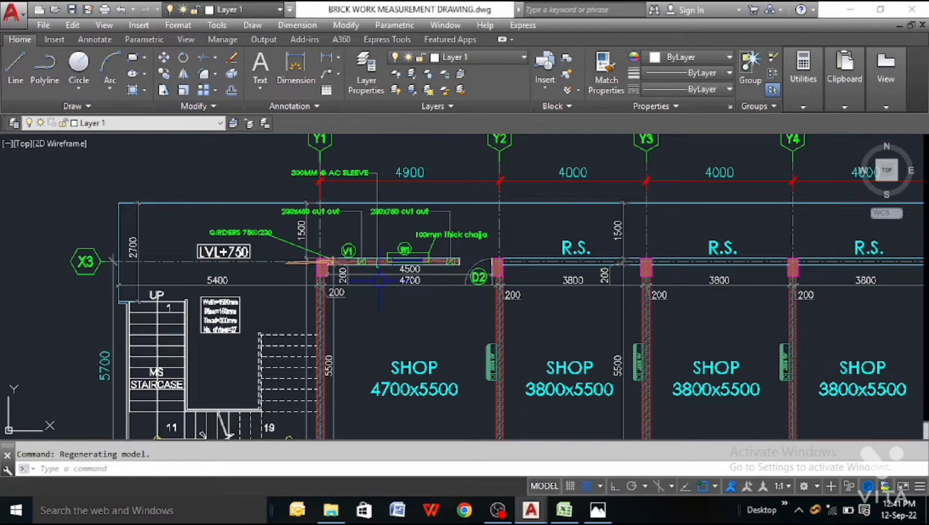
{"action": "scroll", "coordinate": [380, 280], "scroll_direction": "down", "scroll_amount": 2}
{"action": "scroll", "coordinate": [368, 249], "scroll_direction": "up", "scroll_amount": 4}
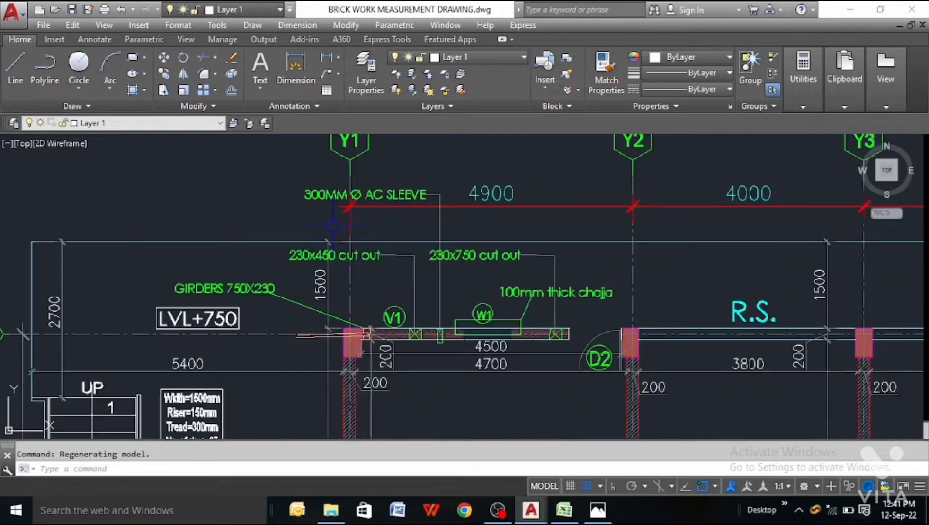
{"action": "scroll", "coordinate": [341, 226], "scroll_direction": "down", "scroll_amount": 2}
{"action": "scroll", "coordinate": [373, 258], "scroll_direction": "up", "scroll_amount": 2}
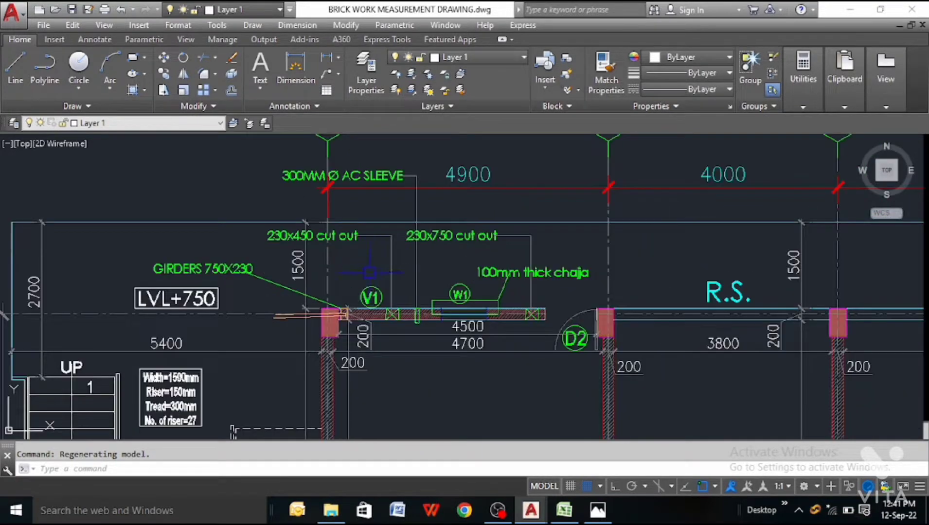
{"action": "scroll", "coordinate": [219, 293], "scroll_direction": "down", "scroll_amount": 2}
{"action": "scroll", "coordinate": [372, 289], "scroll_direction": "up", "scroll_amount": 4}
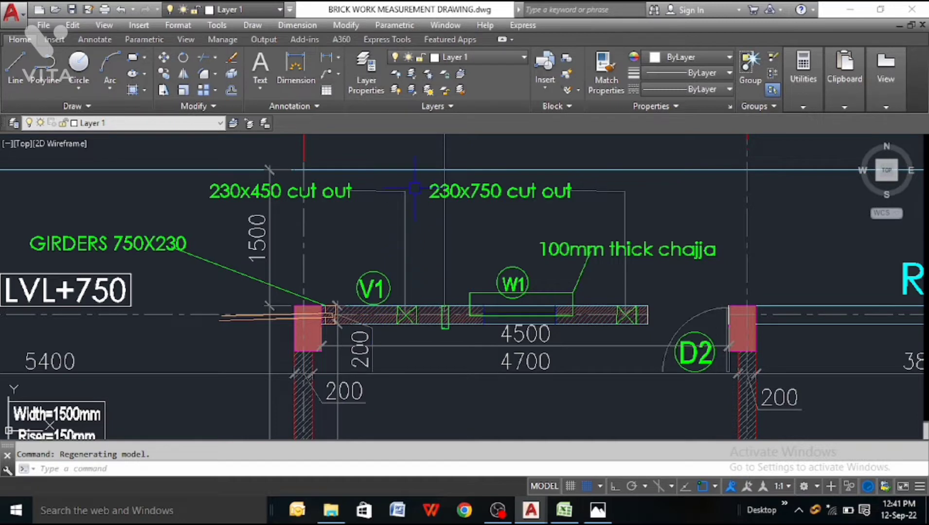
- Switch to the Brick work youtube workbook in Excel and compare masonry item 6.1 on the M.B sheet with the BOQ sheet
{"action": "left_click", "coordinate": [564, 509]}
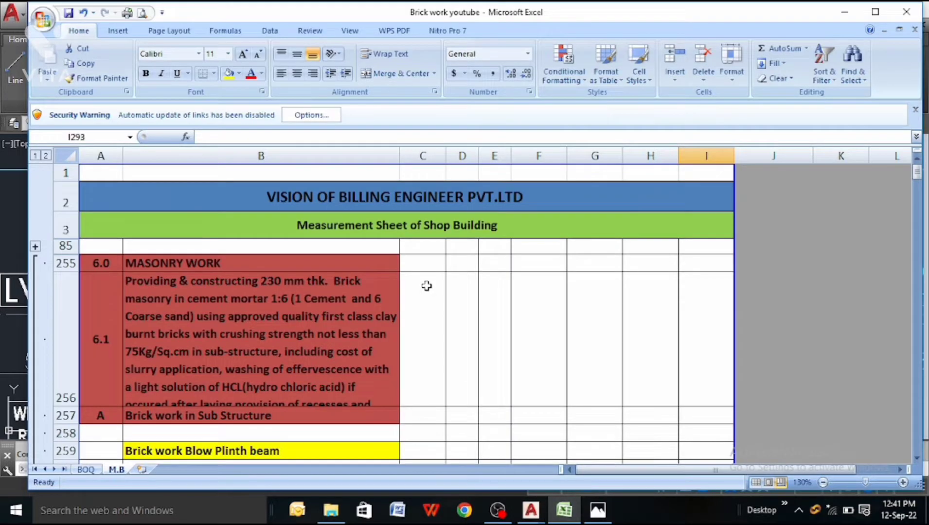
{"action": "scroll", "coordinate": [426, 288], "scroll_direction": "down", "scroll_amount": 2}
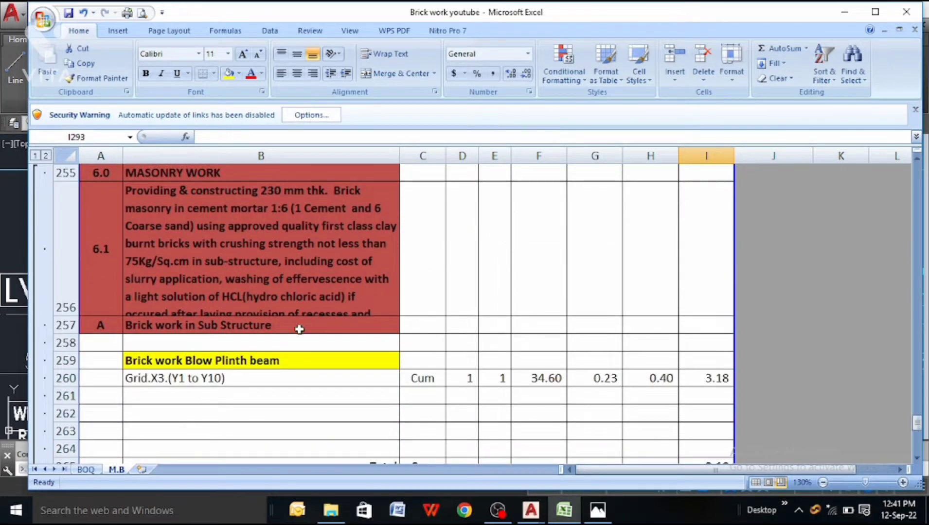
{"action": "scroll", "coordinate": [311, 345], "scroll_direction": "up", "scroll_amount": 1}
{"action": "scroll", "coordinate": [186, 286], "scroll_direction": "up", "scroll_amount": 1}
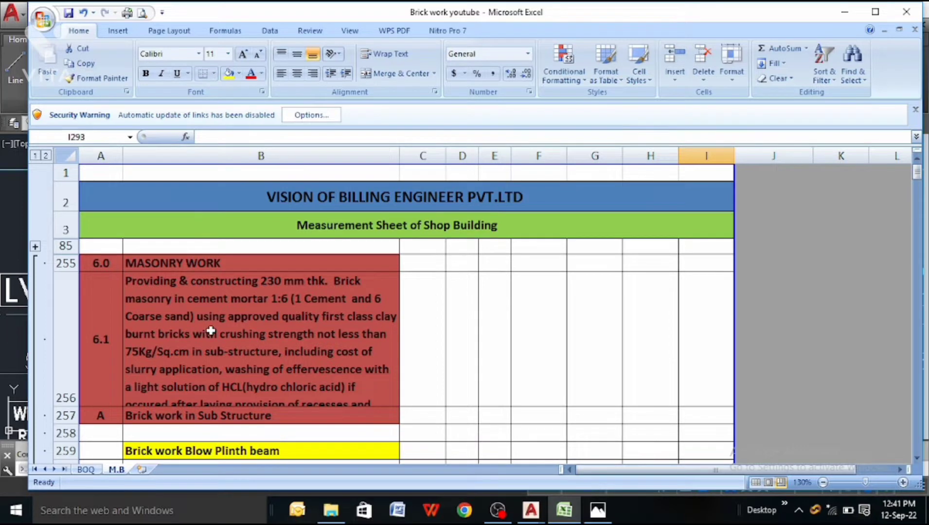
{"action": "scroll", "coordinate": [213, 368], "scroll_direction": "down", "scroll_amount": 1}
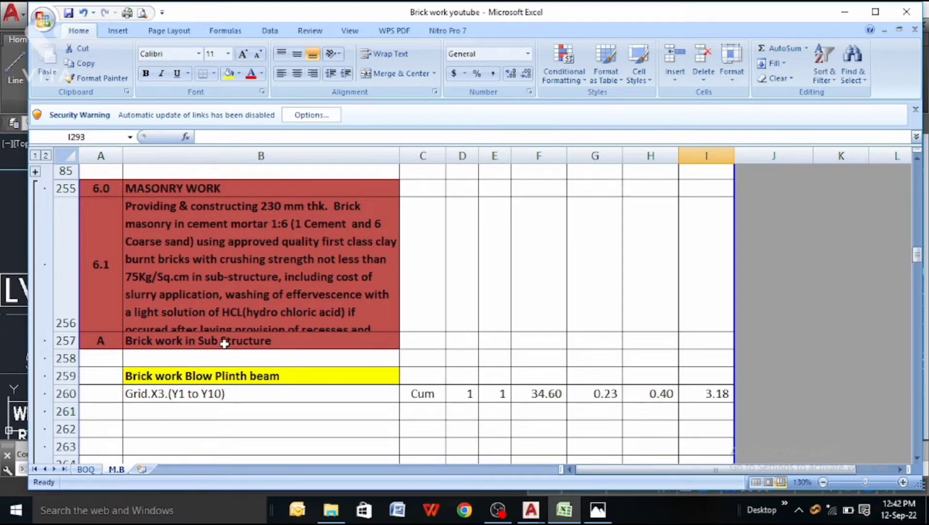
{"action": "left_click", "coordinate": [86, 470]}
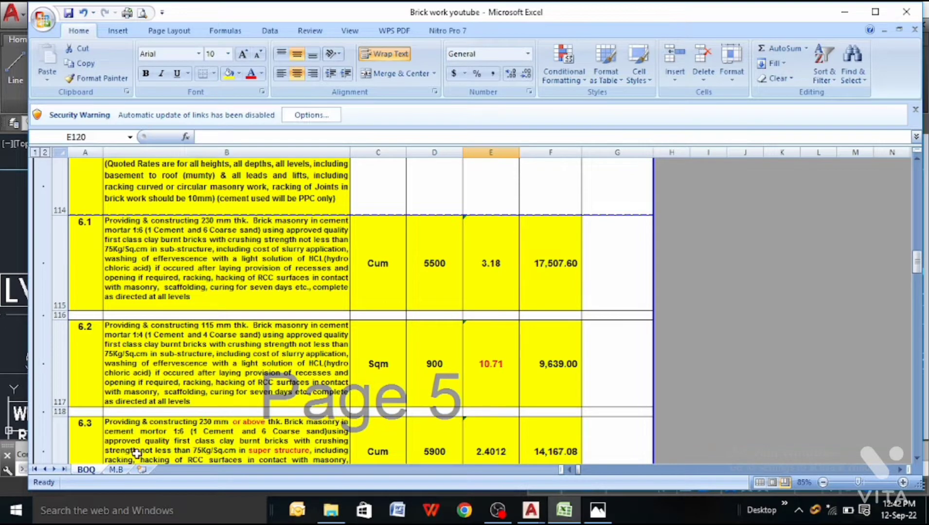
{"action": "left_click", "coordinate": [116, 469]}
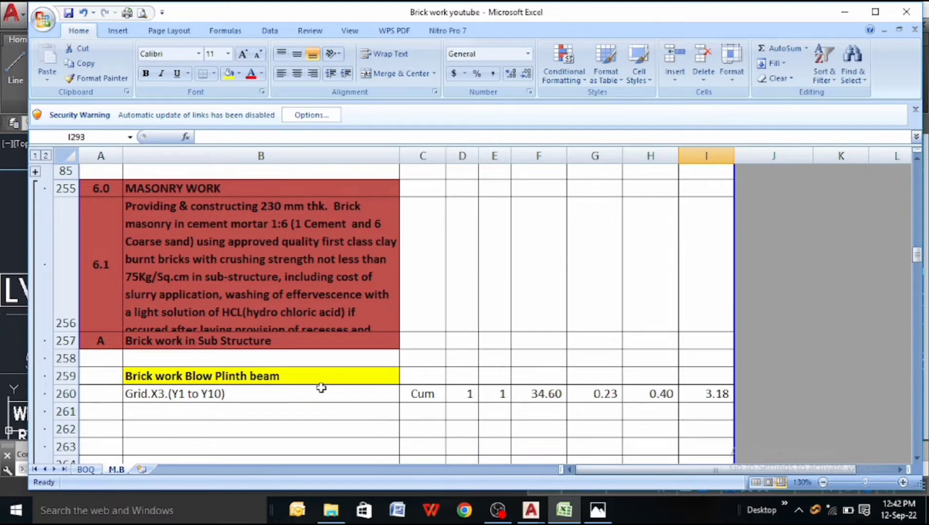
- Review item 6.3 on the M.B sheet, covering the ground floor superstructure brick work and its deduction rows
{"action": "scroll", "coordinate": [321, 388], "scroll_direction": "down", "scroll_amount": 6}
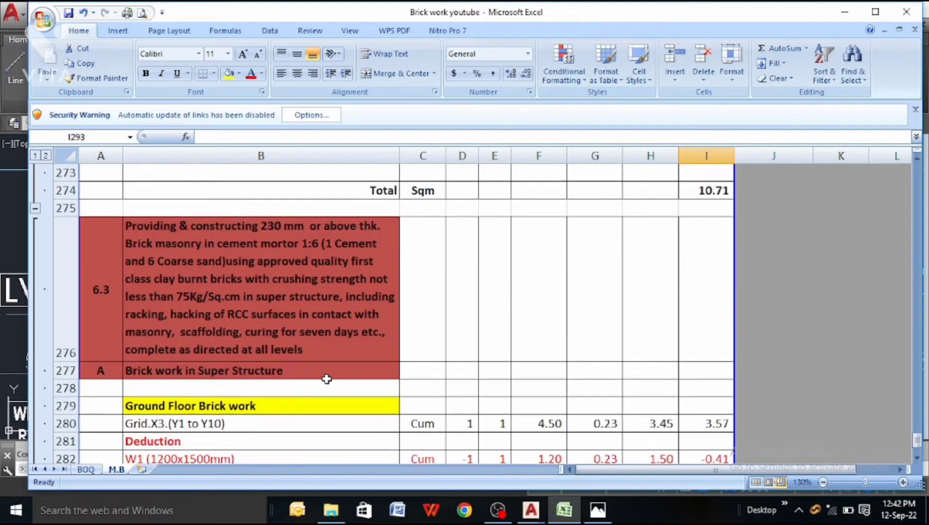
{"action": "scroll", "coordinate": [325, 377], "scroll_direction": "down", "scroll_amount": 2}
{"action": "scroll", "coordinate": [317, 352], "scroll_direction": "up", "scroll_amount": 2}
{"action": "scroll", "coordinate": [193, 350], "scroll_direction": "down", "scroll_amount": 1}
{"action": "scroll", "coordinate": [194, 350], "scroll_direction": "down", "scroll_amount": 1}
{"action": "scroll", "coordinate": [185, 335], "scroll_direction": "up", "scroll_amount": 1}
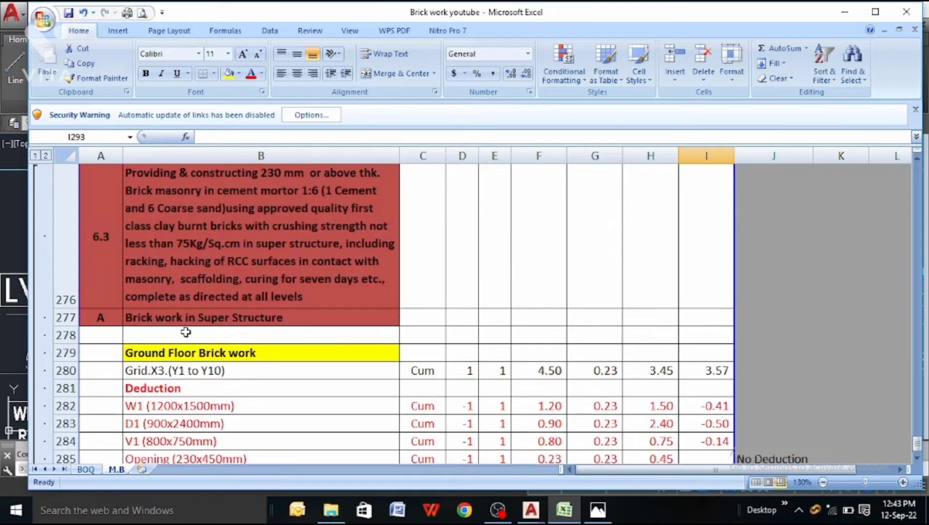
{"action": "left_click", "coordinate": [178, 356]}
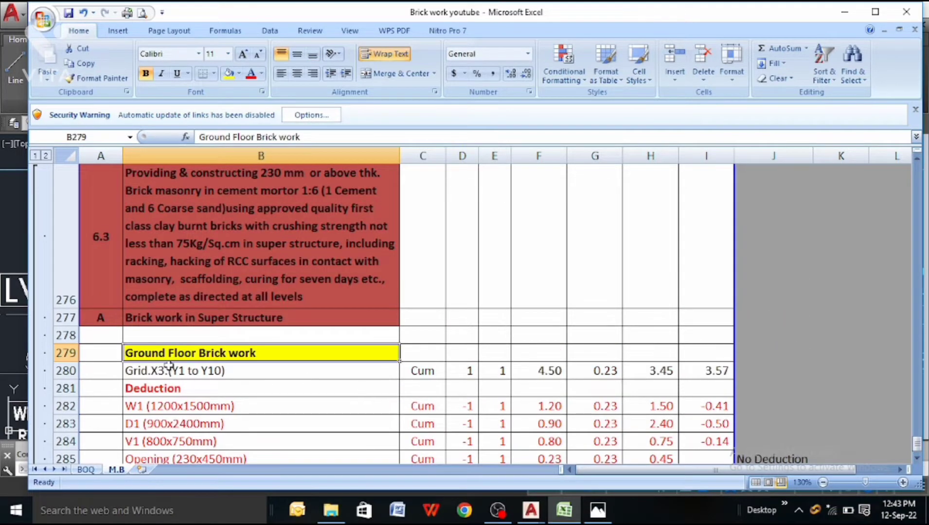
{"action": "left_click", "coordinate": [205, 371]}
{"action": "scroll", "coordinate": [140, 381], "scroll_direction": "up", "scroll_amount": 1, "text": "ctrl"}
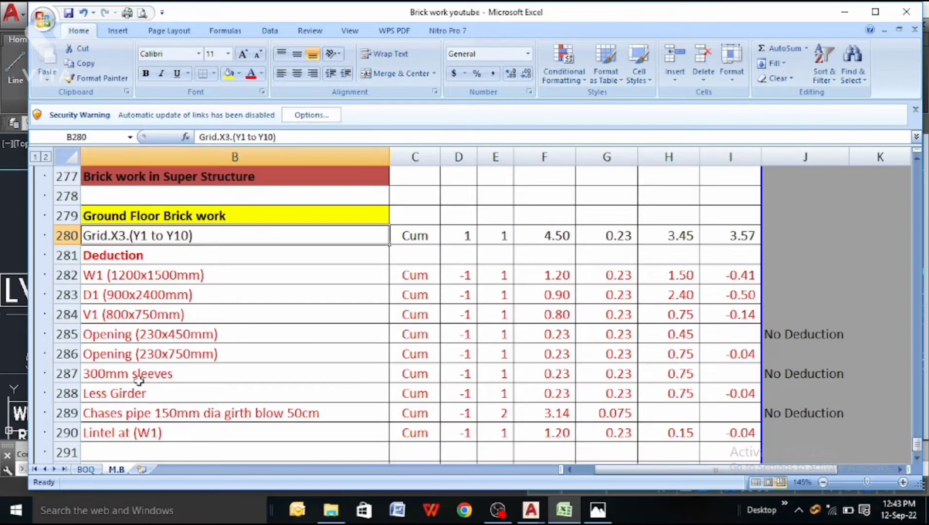
{"action": "left_click_drag", "start_coordinate": [677, 470], "coordinate": [461, 416]}
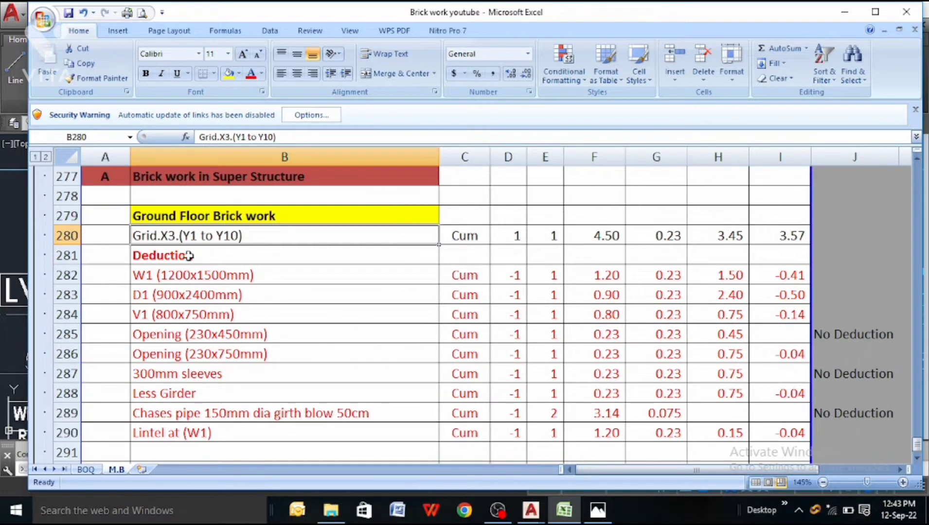
- Change the ground floor brick work description in cell B280 to Grid.X3.(Y1 to Y2)
{"action": "double_click", "coordinate": [237, 239]}
{"action": "key", "text": "BackSpace"}
{"action": "key", "text": "BackSpace"}
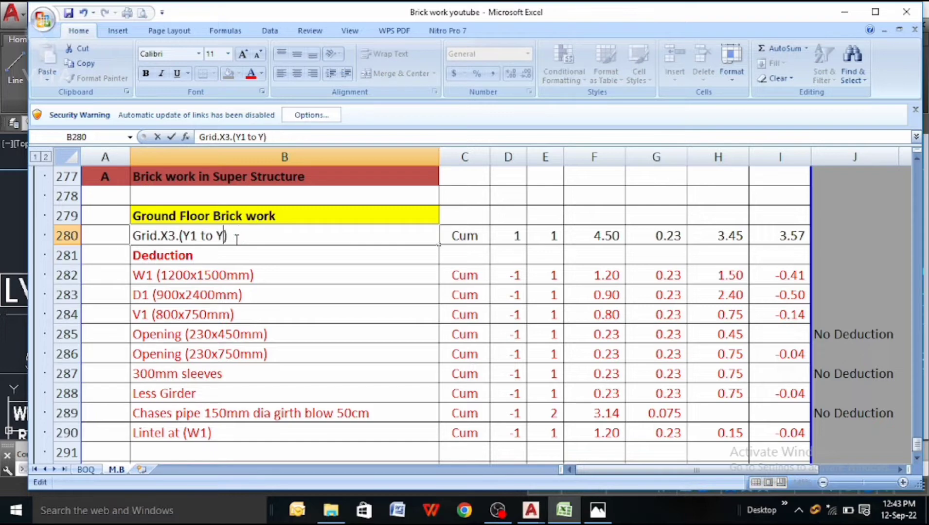
{"action": "type", "text": "2"}
{"action": "left_click", "coordinate": [263, 298]}
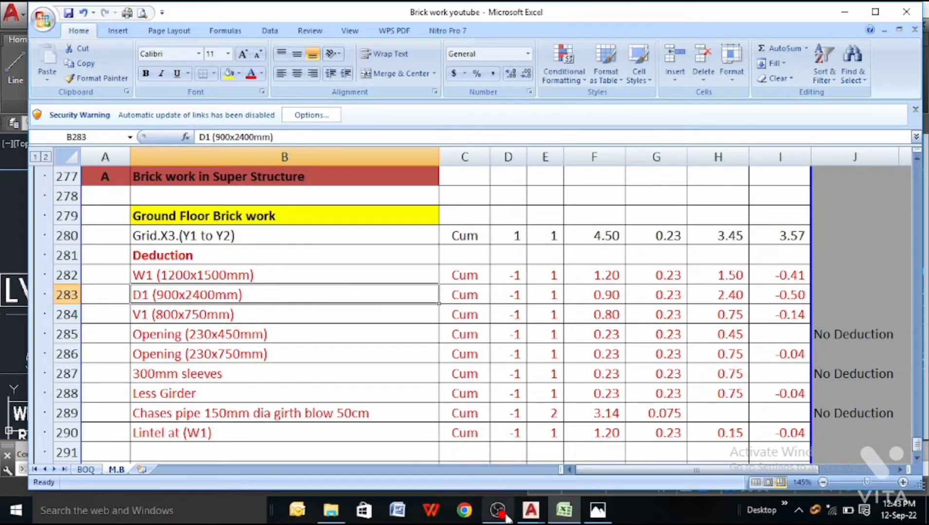
- Return to the brick work drawing in AutoCAD and check the grid X3 wall against grid lines Y1 and Y2
{"action": "left_click", "coordinate": [530, 514]}
{"action": "left_click", "coordinate": [582, 465]}
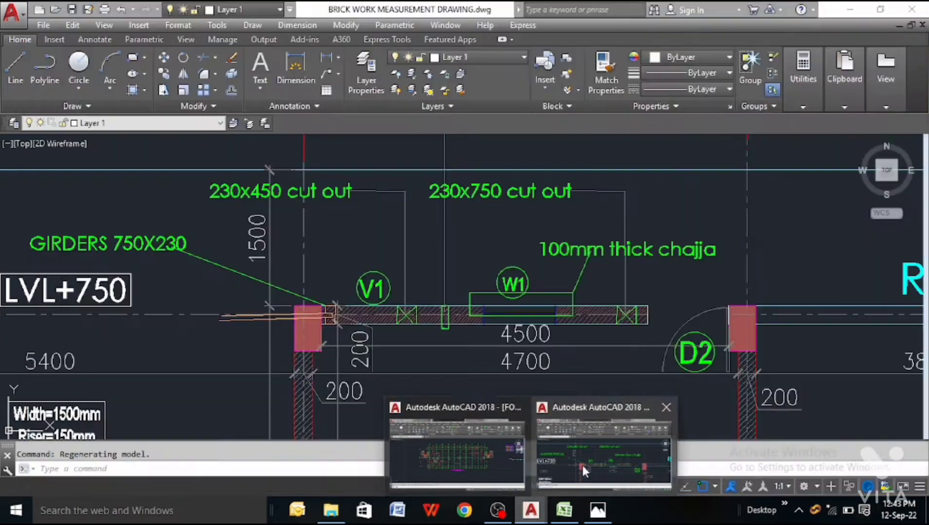
{"action": "scroll", "coordinate": [250, 311], "scroll_direction": "down", "scroll_amount": 1}
{"action": "scroll", "coordinate": [196, 315], "scroll_direction": "down", "scroll_amount": 2}
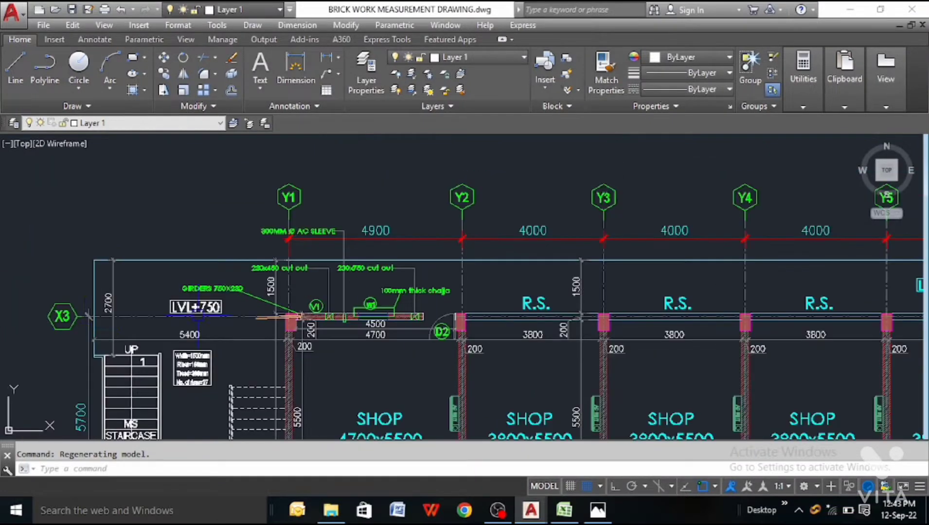
{"action": "scroll", "coordinate": [57, 334], "scroll_direction": "up", "scroll_amount": 4}
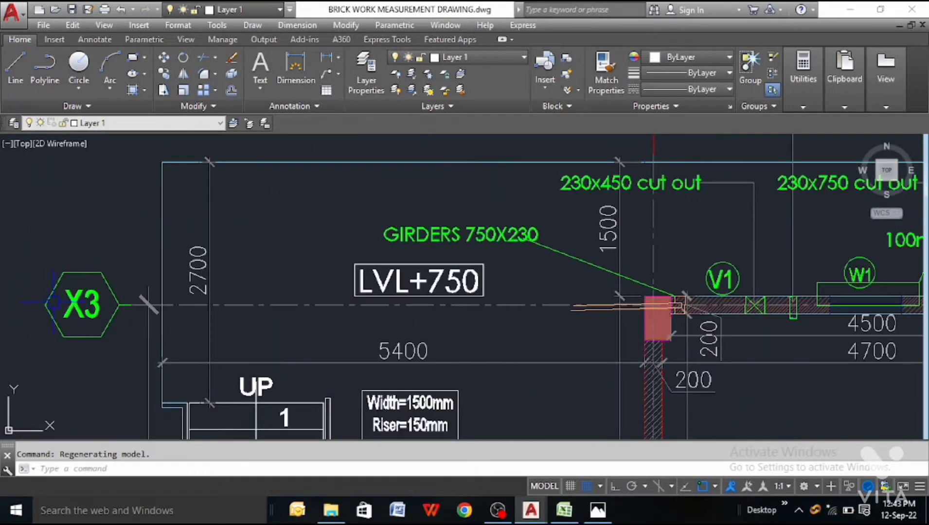
{"action": "scroll", "coordinate": [53, 302], "scroll_direction": "down", "scroll_amount": 3}
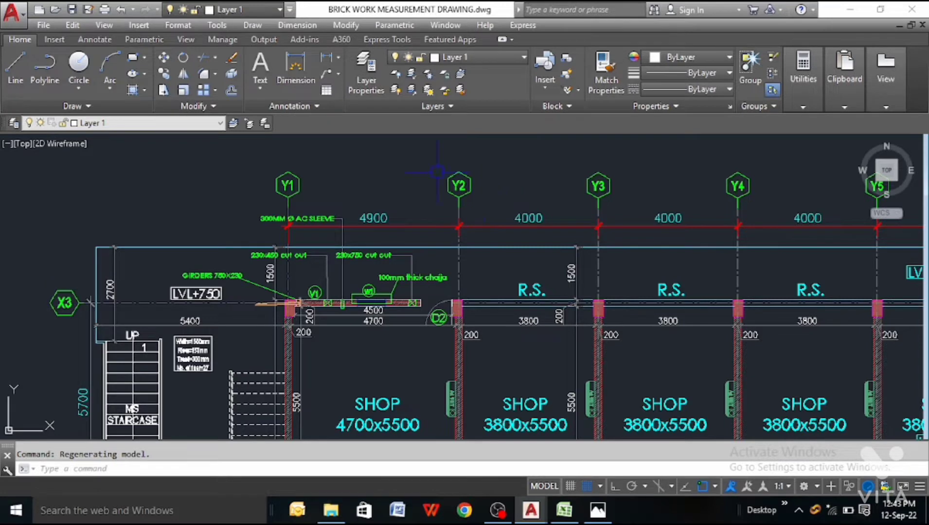
{"action": "scroll", "coordinate": [438, 171], "scroll_direction": "up", "scroll_amount": 4}
{"action": "scroll", "coordinate": [435, 191], "scroll_direction": "down", "scroll_amount": 2}
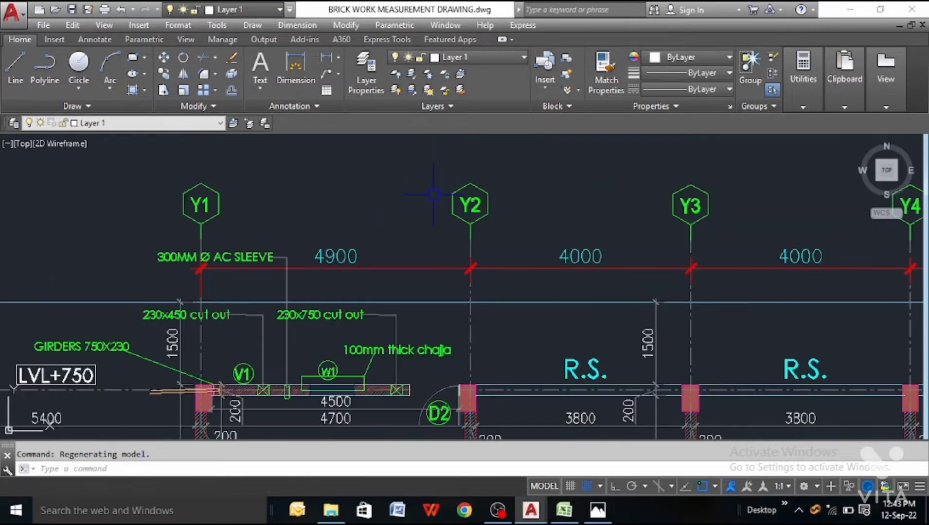
{"action": "scroll", "coordinate": [339, 267], "scroll_direction": "down", "scroll_amount": 2}
{"action": "scroll", "coordinate": [266, 368], "scroll_direction": "up", "scroll_amount": 4}
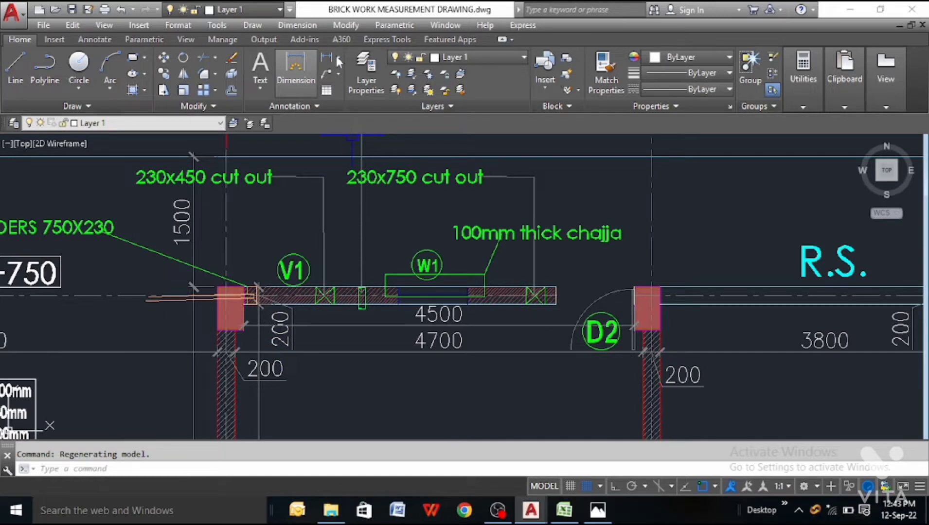
- Measure the clear length of the grid X3 wall between the Y1 and Y2 columns with a temporary linear dimension
{"action": "left_click", "coordinate": [322, 59]}
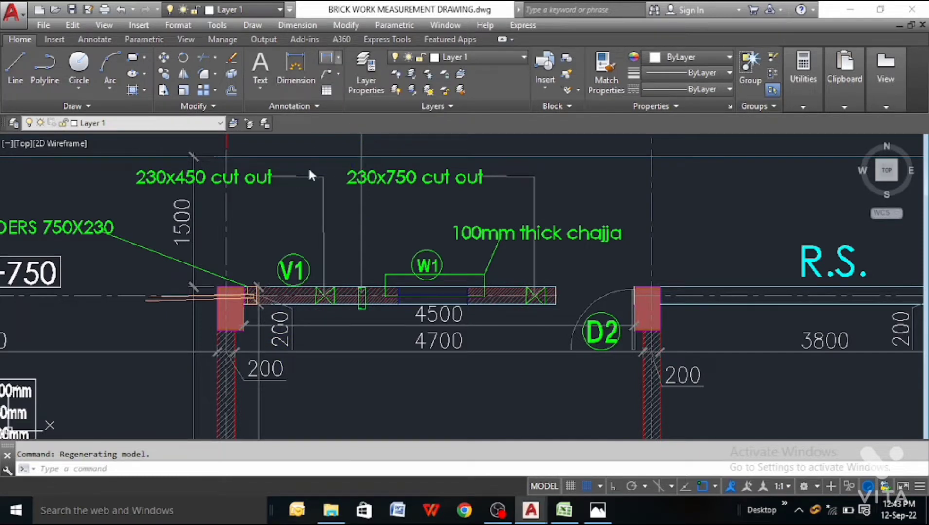
{"action": "scroll", "coordinate": [255, 311], "scroll_direction": "up", "scroll_amount": 4}
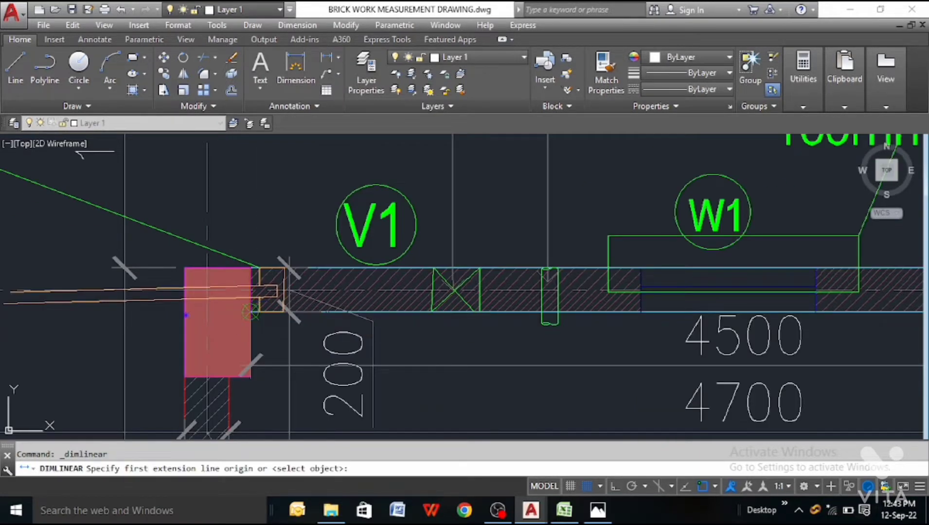
{"action": "left_click", "coordinate": [251, 312]}
{"action": "scroll", "coordinate": [251, 312], "scroll_direction": "down", "scroll_amount": 4}
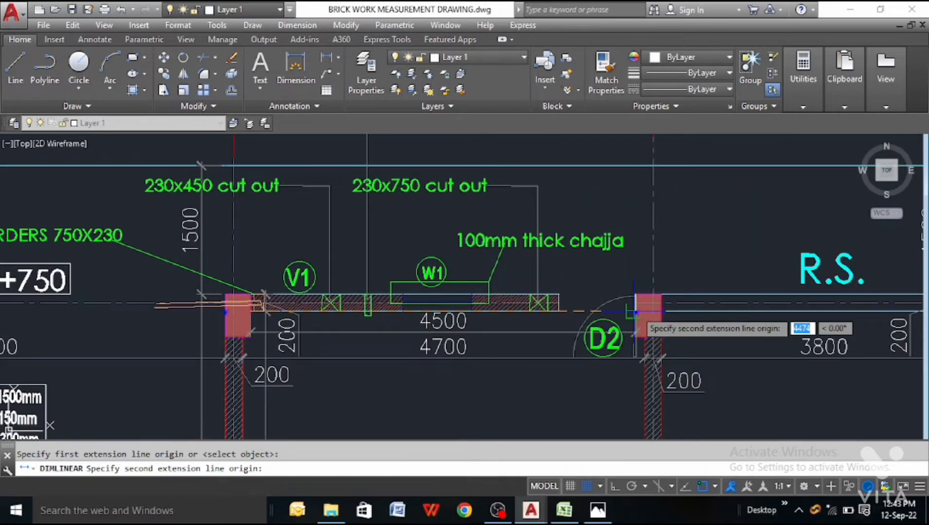
{"action": "scroll", "coordinate": [633, 310], "scroll_direction": "up", "scroll_amount": 2}
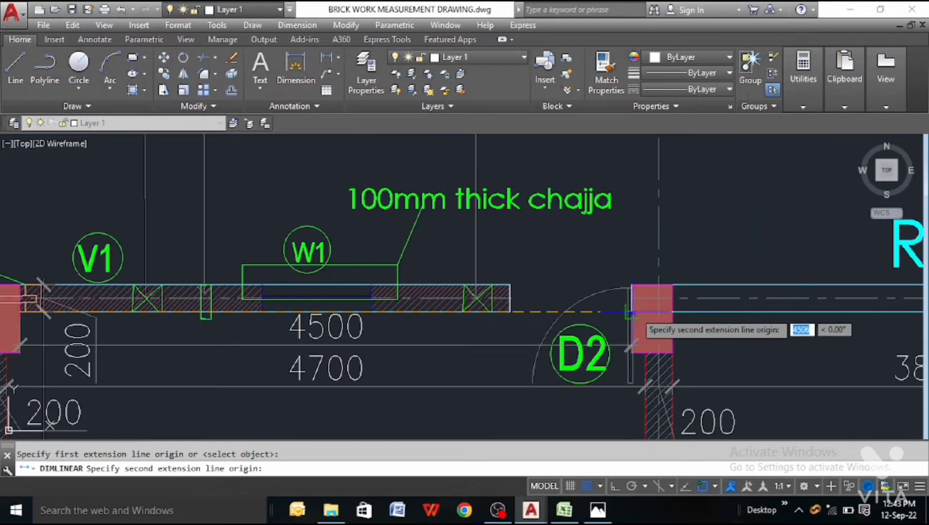
{"action": "left_click", "coordinate": [634, 311]}
{"action": "scroll", "coordinate": [493, 339], "scroll_direction": "down", "scroll_amount": 2}
{"action": "scroll", "coordinate": [493, 338], "scroll_direction": "down", "scroll_amount": 2}
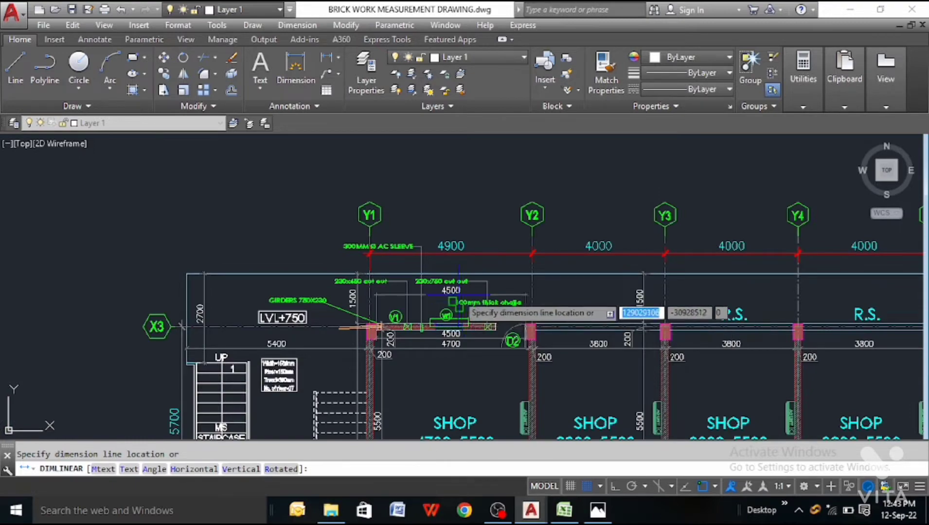
{"action": "scroll", "coordinate": [462, 235], "scroll_direction": "up", "scroll_amount": 4}
{"action": "scroll", "coordinate": [434, 293], "scroll_direction": "down", "scroll_amount": 2}
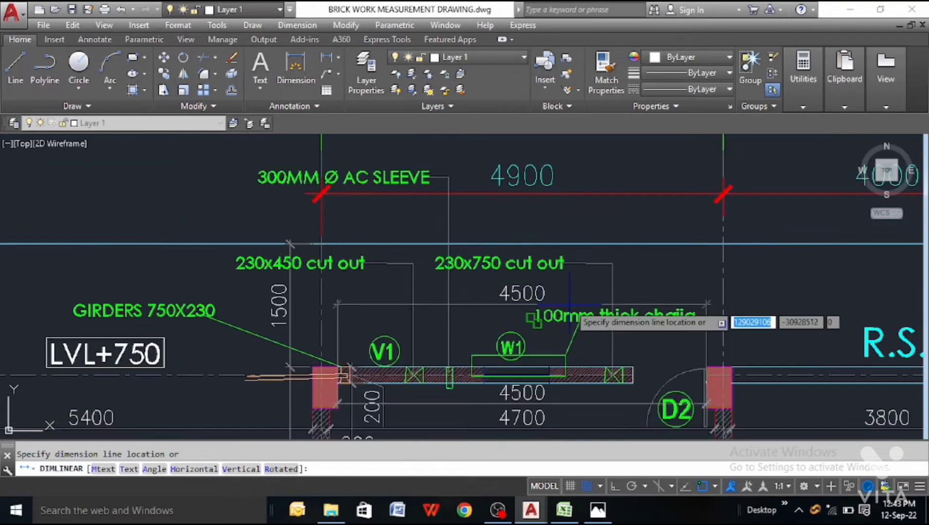
{"action": "key", "text": "Escape"}
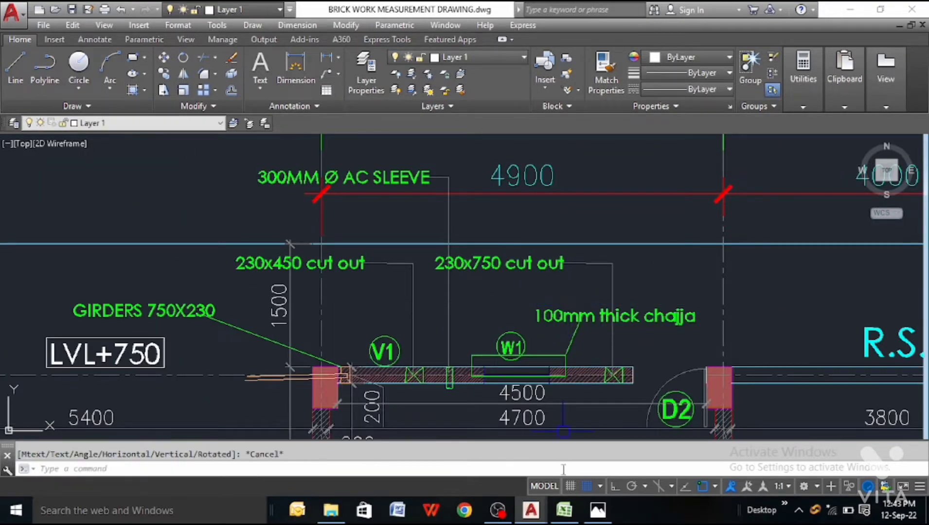
- Switch to the Excel measurement sheet and review the number, length, breadth and height entries for Grid.X3.(Y1 to Y2) in row 280
{"action": "left_click", "coordinate": [565, 509]}
{"action": "left_click", "coordinate": [521, 241]}
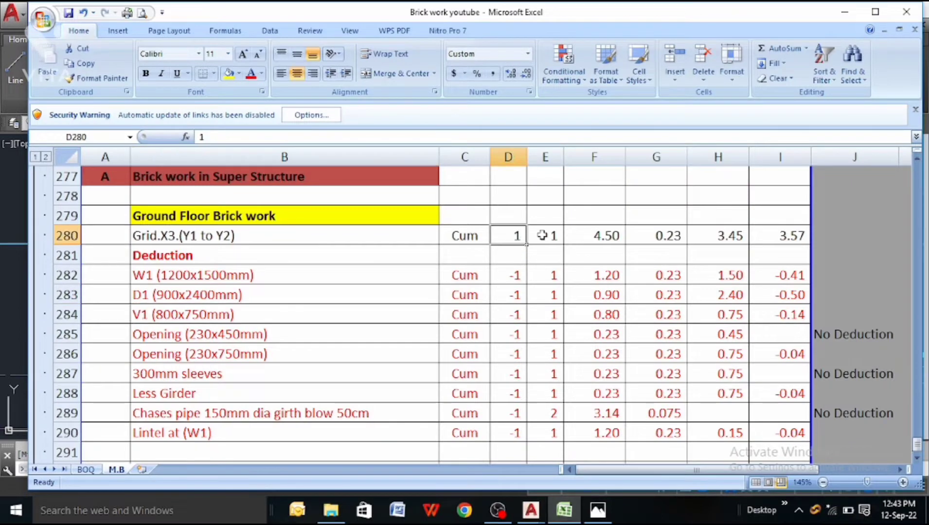
{"action": "left_click", "coordinate": [542, 235]}
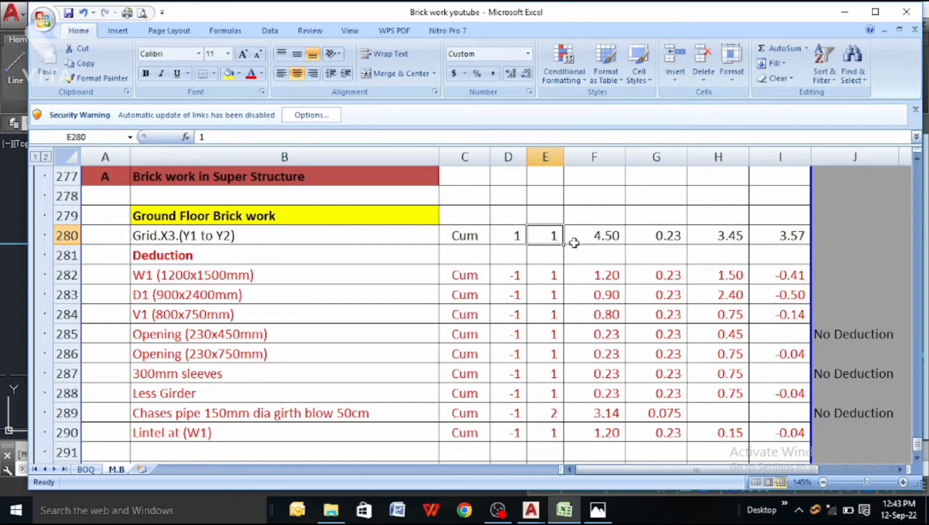
{"action": "left_click", "coordinate": [616, 239]}
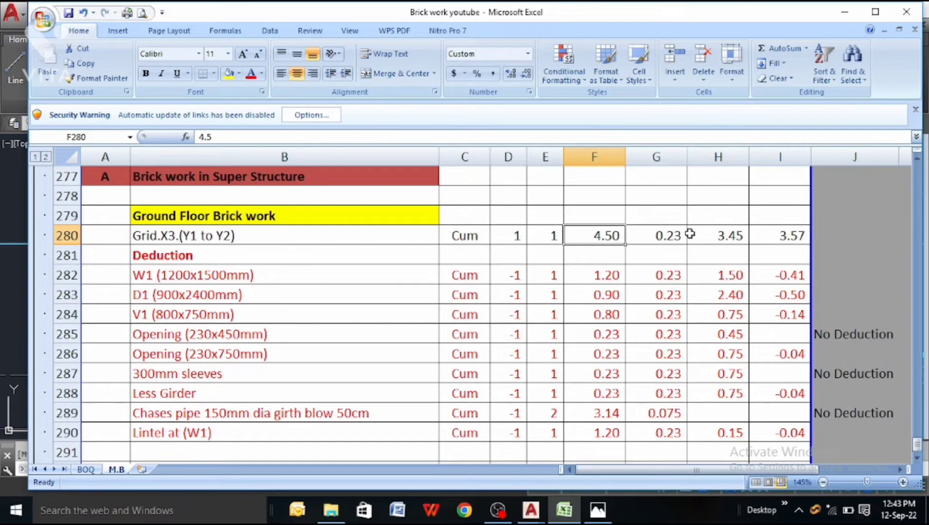
{"action": "scroll", "coordinate": [765, 214], "scroll_direction": "up", "scroll_amount": 1}
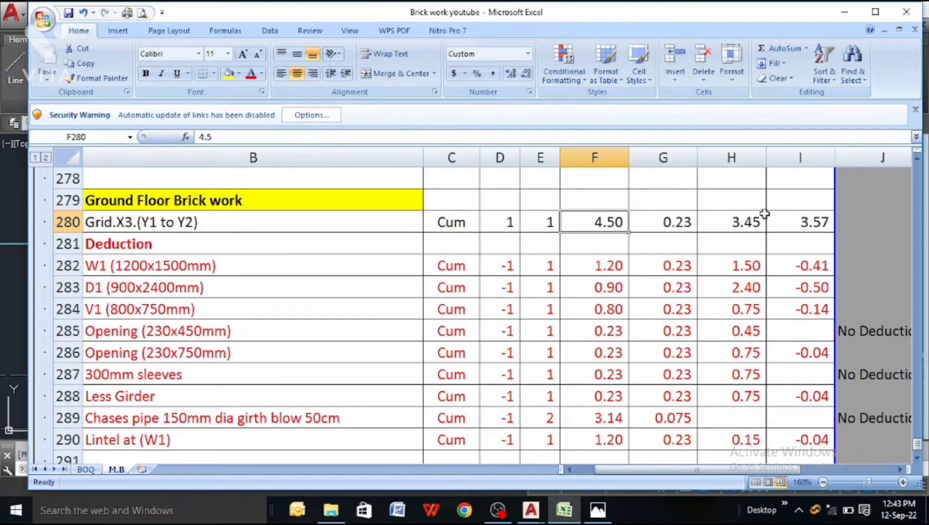
{"action": "left_click", "coordinate": [676, 228]}
{"action": "left_click", "coordinate": [718, 229]}
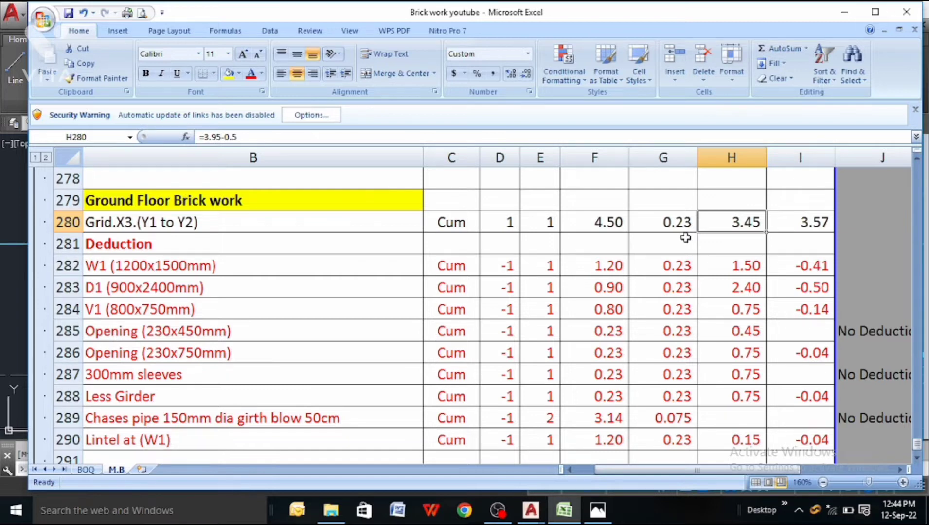
- Switch to the brick work measurement drawing in AutoCAD and check the floor-to-terrace height dimension beside the staircase on the elevation
{"action": "mouse_move", "coordinate": [531, 519]}
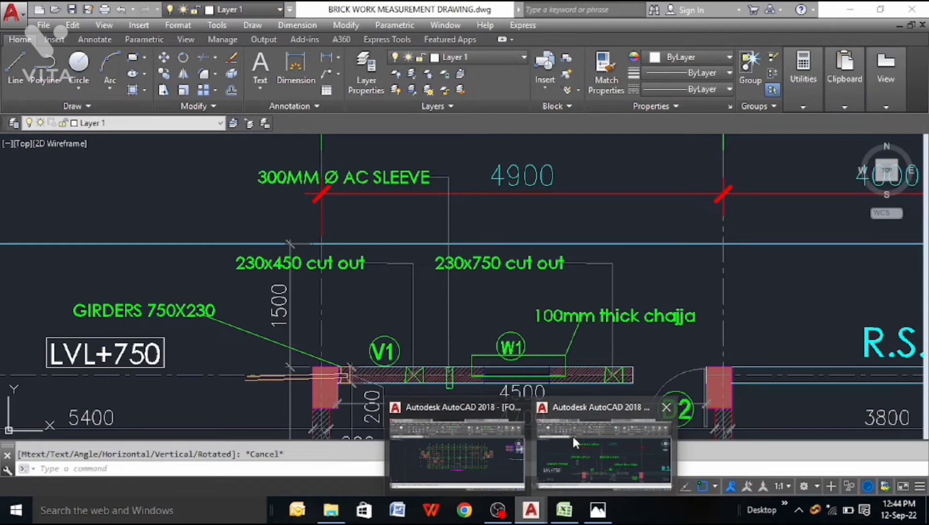
{"action": "left_click", "coordinate": [572, 435]}
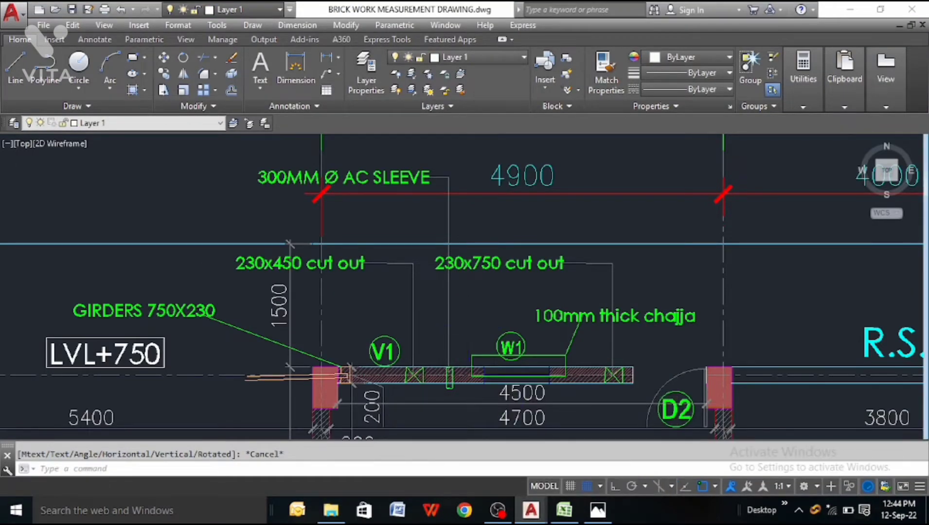
{"action": "scroll", "coordinate": [468, 327], "scroll_direction": "down", "scroll_amount": 10}
{"action": "scroll", "coordinate": [458, 195], "scroll_direction": "up", "scroll_amount": 8}
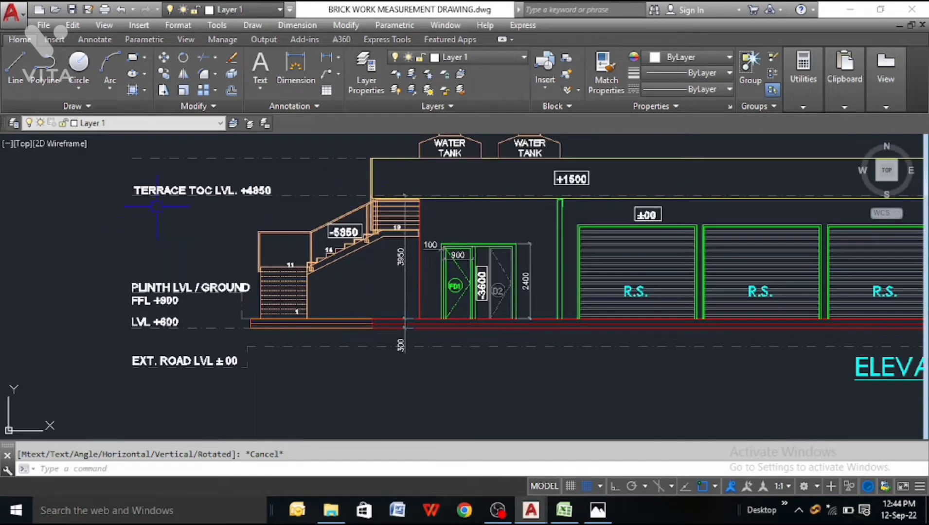
{"action": "scroll", "coordinate": [142, 218], "scroll_direction": "up", "scroll_amount": 2}
{"action": "scroll", "coordinate": [552, 291], "scroll_direction": "up", "scroll_amount": 2}
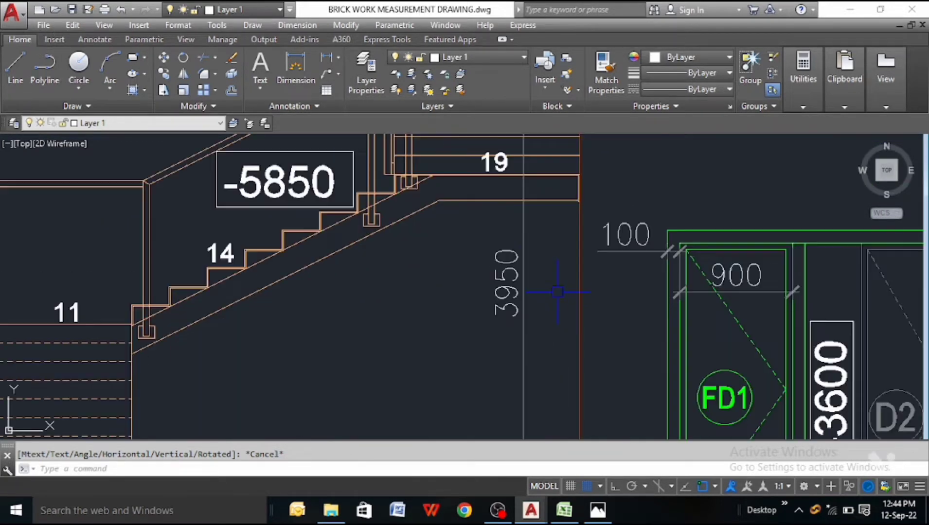
{"action": "scroll", "coordinate": [518, 288], "scroll_direction": "down", "scroll_amount": 2}
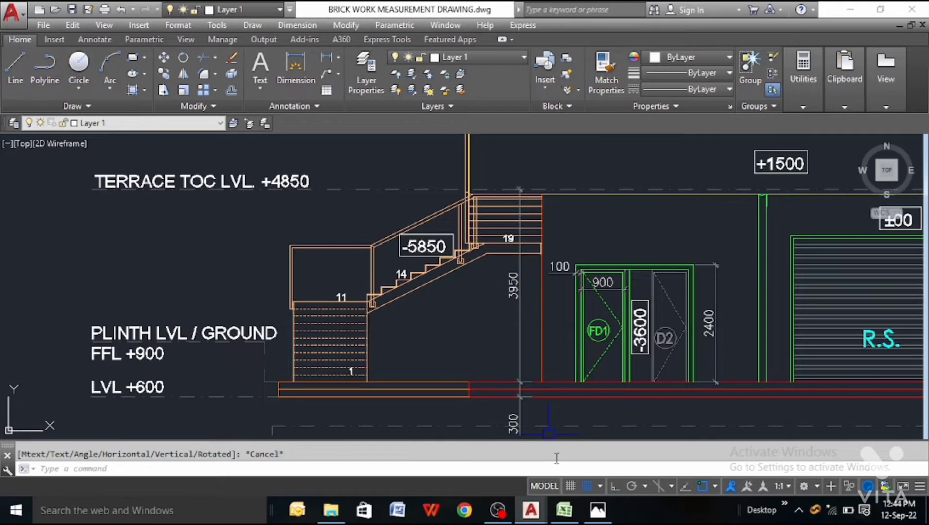
- Switch back to the Excel sheet and inspect the wall height formula in cell H280 without changing it
{"action": "left_click", "coordinate": [564, 509]}
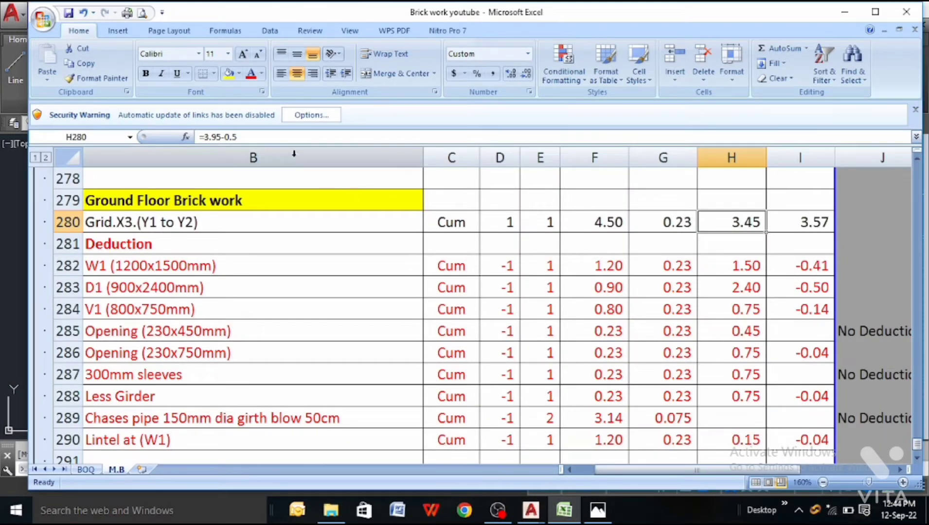
{"action": "double_click", "coordinate": [743, 222]}
{"action": "scroll", "coordinate": [760, 216], "scroll_direction": "up", "scroll_amount": 1}
{"action": "scroll", "coordinate": [760, 215], "scroll_direction": "down", "scroll_amount": 1}
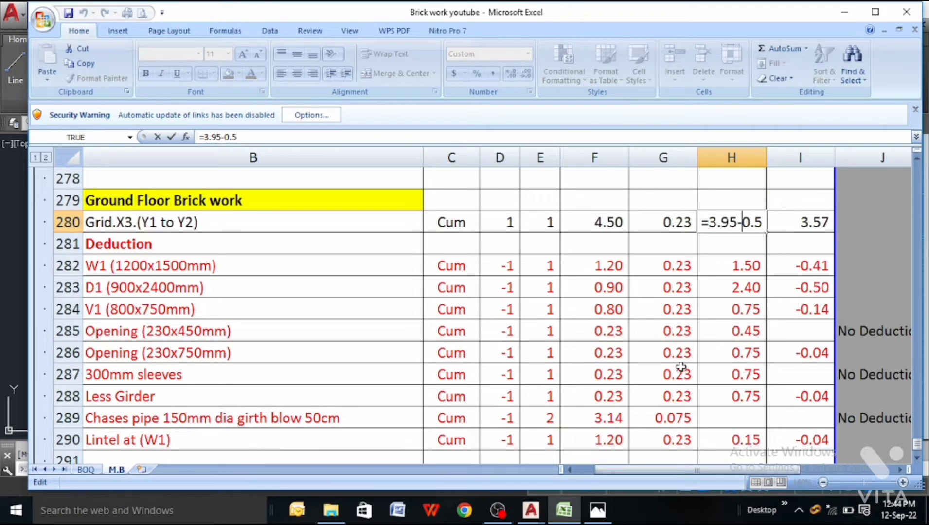
{"action": "key", "text": "Escape"}
- Switch to the FOUNDATION PLAN & DETAIL drawing in AutoCAD and identify the beam along grid X3 between Y1 and Y2
{"action": "left_click", "coordinate": [530, 510]}
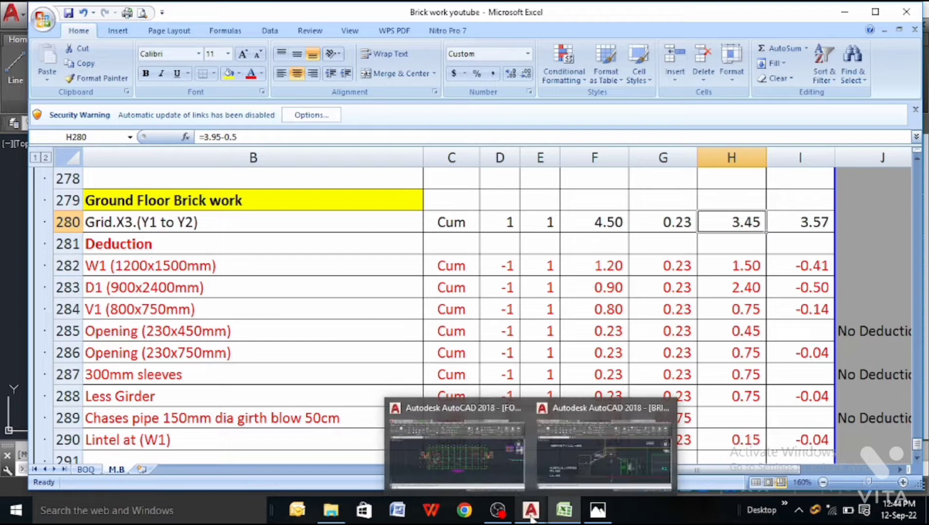
{"action": "left_click", "coordinate": [485, 465]}
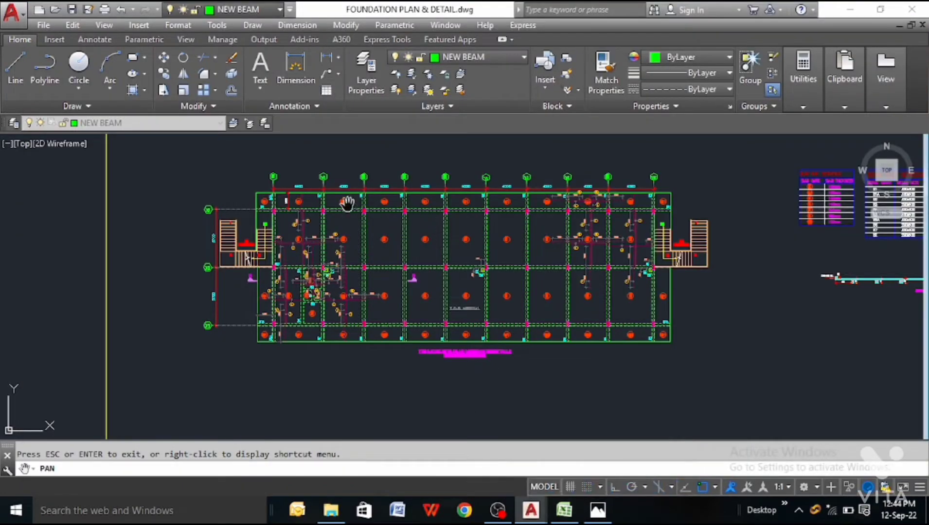
{"action": "scroll", "coordinate": [288, 210], "scroll_direction": "up", "scroll_amount": 2}
{"action": "scroll", "coordinate": [289, 211], "scroll_direction": "up", "scroll_amount": 2}
{"action": "mouse_move", "coordinate": [293, 217]}
{"action": "left_mouse_down"}
{"action": "mouse_move", "coordinate": [318, 250]}
{"action": "mouse_move", "coordinate": [380, 245]}
{"action": "left_mouse_up"}
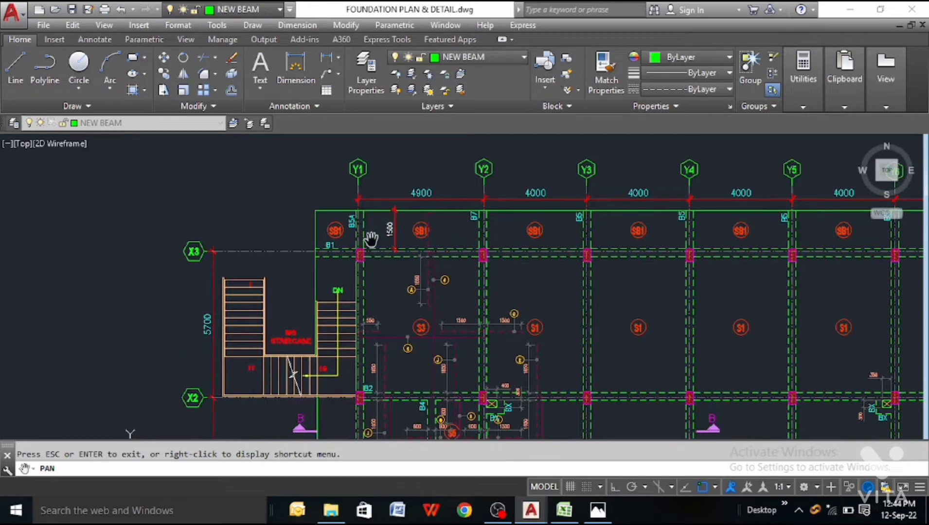
{"action": "scroll", "coordinate": [370, 240], "scroll_direction": "up", "scroll_amount": 4}
{"action": "scroll", "coordinate": [284, 247], "scroll_direction": "down", "scroll_amount": 4}
{"action": "left_click_drag", "start_coordinate": [280, 250], "coordinate": [305, 256]}
{"action": "scroll", "coordinate": [124, 258], "scroll_direction": "up", "scroll_amount": 4}
{"action": "left_click_drag", "start_coordinate": [652, 263], "coordinate": [405, 356]}
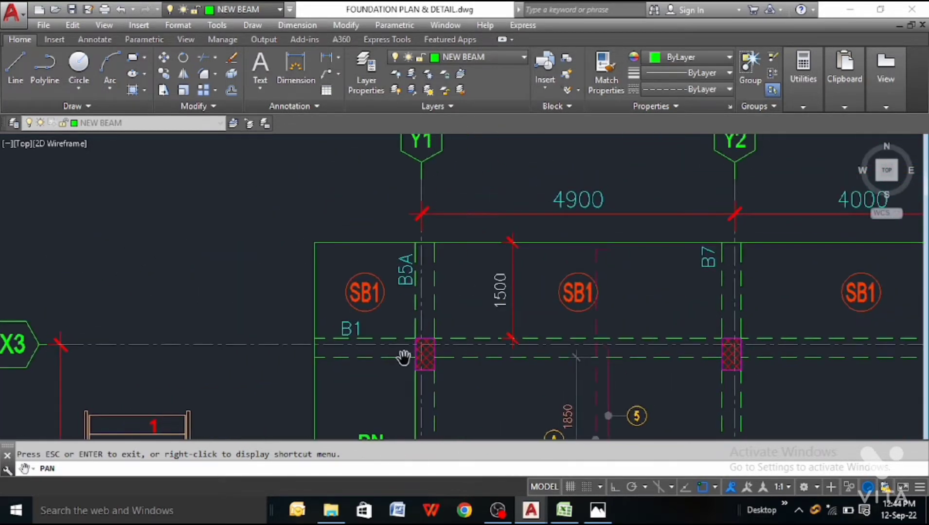
{"action": "scroll", "coordinate": [404, 356], "scroll_direction": "down", "scroll_amount": 2}
{"action": "left_click_drag", "start_coordinate": [593, 313], "coordinate": [549, 289]}
{"action": "scroll", "coordinate": [496, 312], "scroll_direction": "up", "scroll_amount": 2}
{"action": "scroll", "coordinate": [495, 312], "scroll_direction": "up", "scroll_amount": 2}
{"action": "left_click_drag", "start_coordinate": [492, 338], "coordinate": [458, 305]}
{"action": "scroll", "coordinate": [459, 306], "scroll_direction": "down", "scroll_amount": 2}
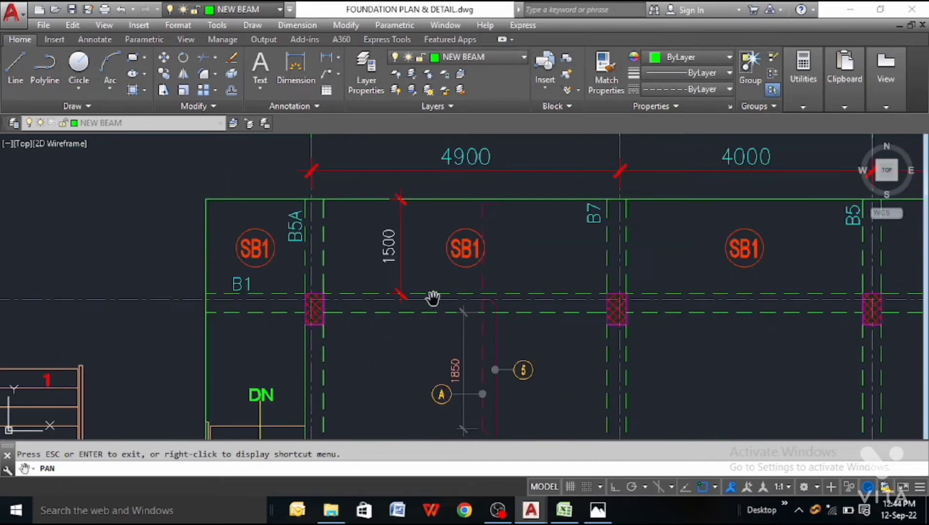
- Find the beam B1 detail among the beam sections and check its size
{"action": "scroll", "coordinate": [425, 336], "scroll_direction": "down", "scroll_amount": 10}
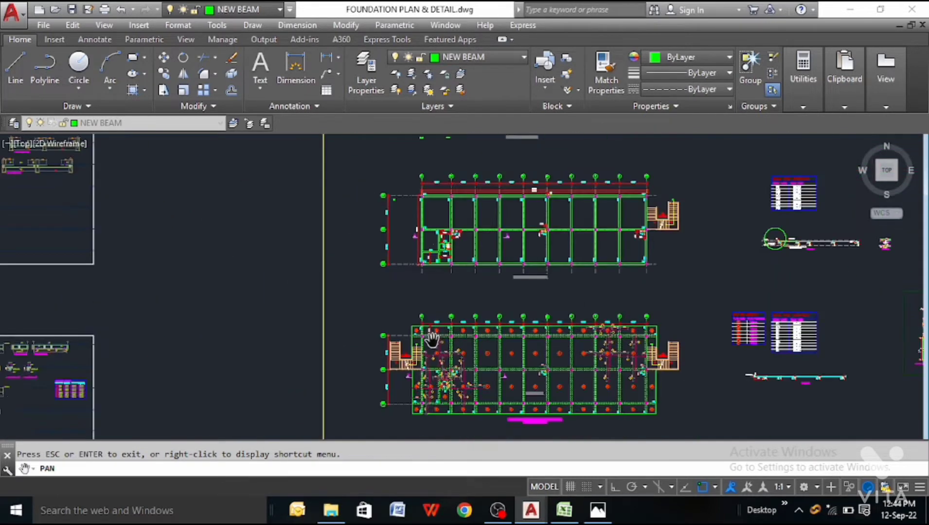
{"action": "scroll", "coordinate": [315, 271], "scroll_direction": "down", "scroll_amount": 2}
{"action": "left_click_drag", "start_coordinate": [315, 271], "coordinate": [437, 283]}
{"action": "scroll", "coordinate": [201, 198], "scroll_direction": "up", "scroll_amount": 10}
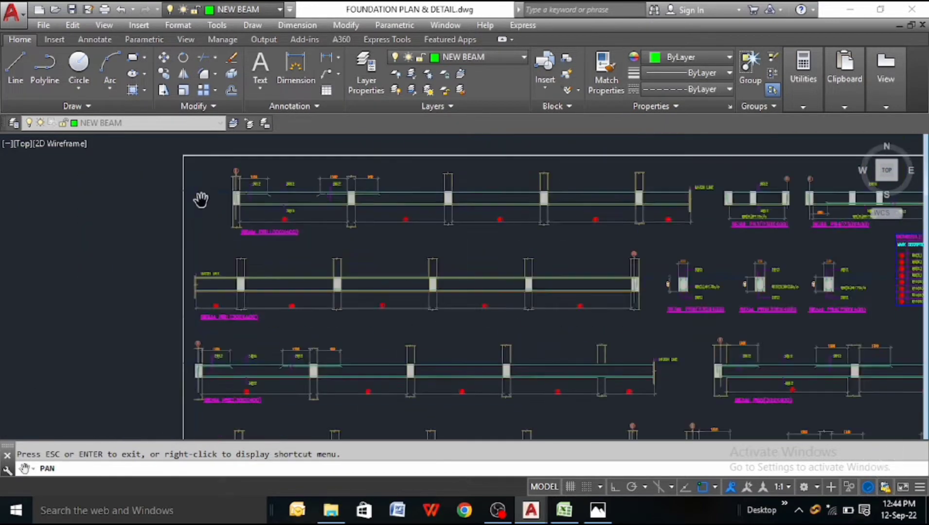
{"action": "scroll", "coordinate": [357, 204], "scroll_direction": "up", "scroll_amount": 2}
{"action": "scroll", "coordinate": [352, 213], "scroll_direction": "down", "scroll_amount": 8}
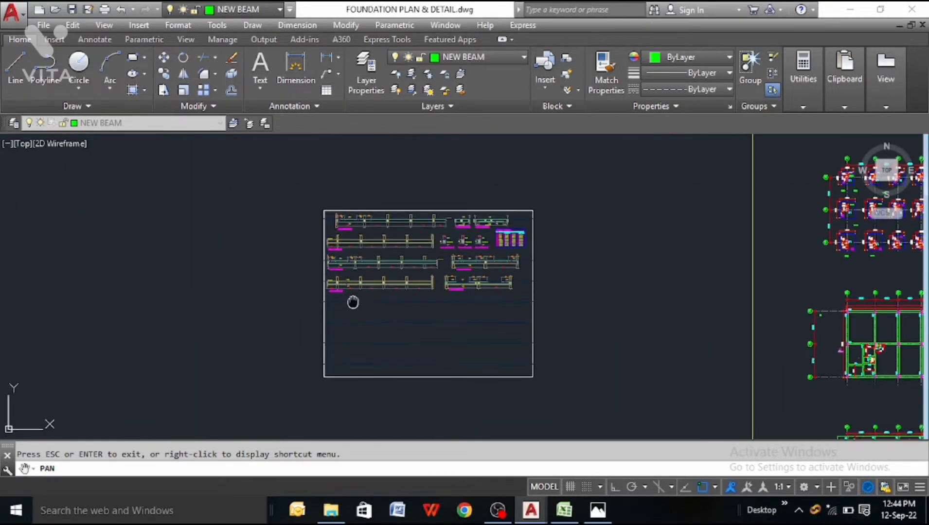
{"action": "scroll", "coordinate": [352, 272], "scroll_direction": "up", "scroll_amount": 3}
{"action": "scroll", "coordinate": [348, 311], "scroll_direction": "up", "scroll_amount": 3}
{"action": "scroll", "coordinate": [346, 332], "scroll_direction": "up", "scroll_amount": 2}
{"action": "scroll", "coordinate": [342, 400], "scroll_direction": "up", "scroll_amount": 1}
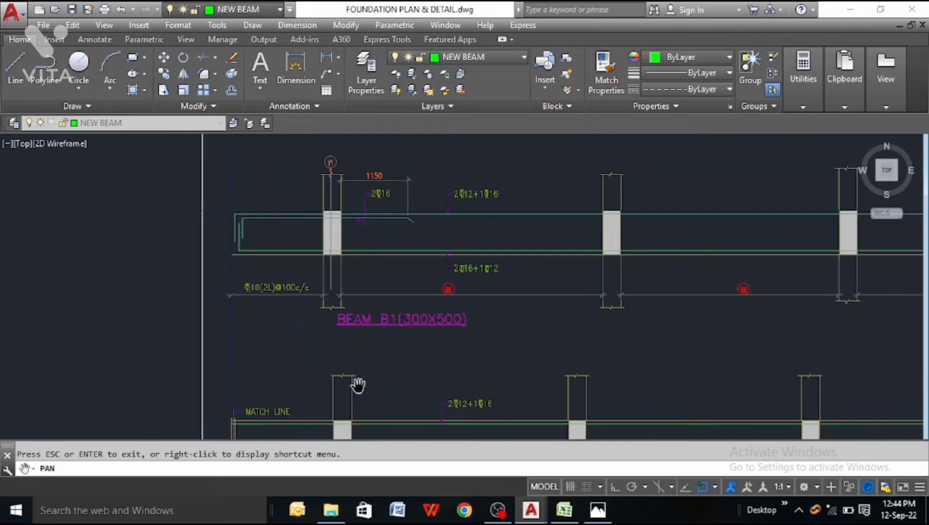
{"action": "scroll", "coordinate": [406, 297], "scroll_direction": "up", "scroll_amount": 2}
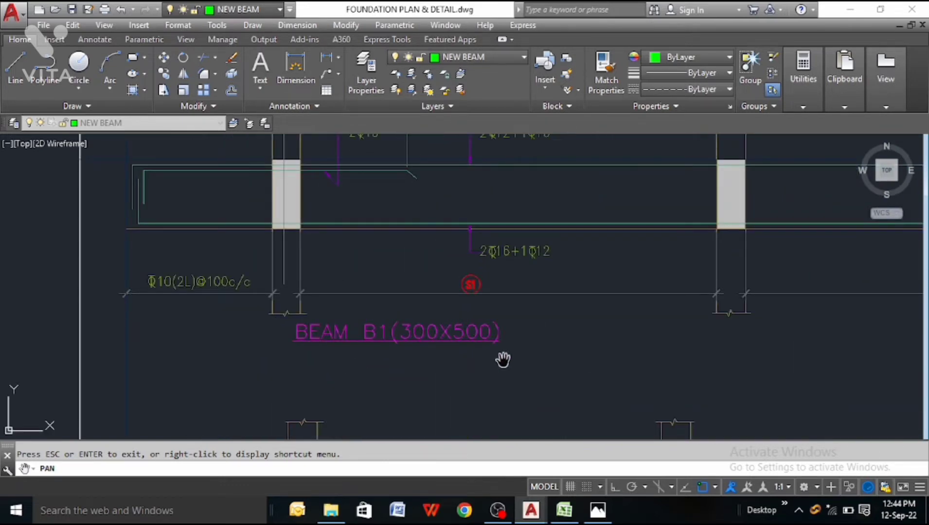
- Return to the Excel sheet and check the height formula in H280 and the quantity formula in I280
{"action": "left_click", "coordinate": [570, 517]}
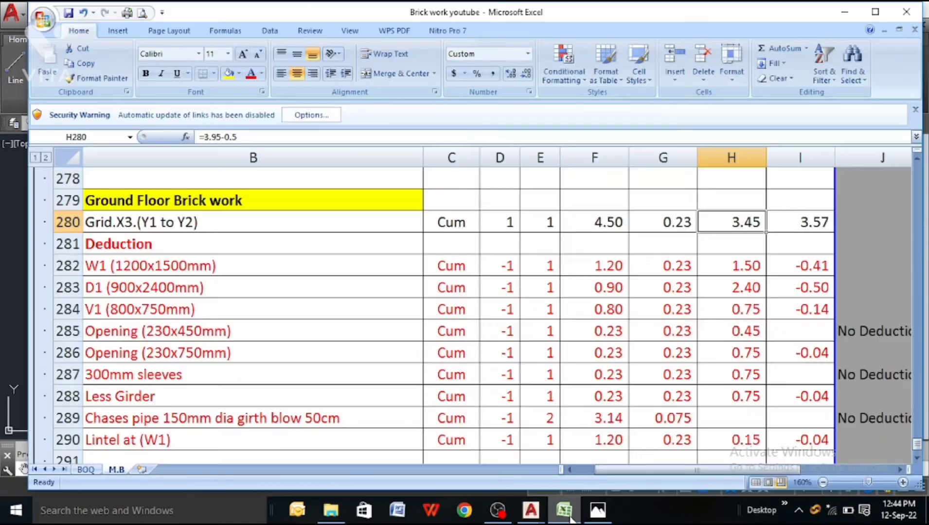
{"action": "double_click", "coordinate": [744, 219]}
{"action": "key", "text": "Escape"}
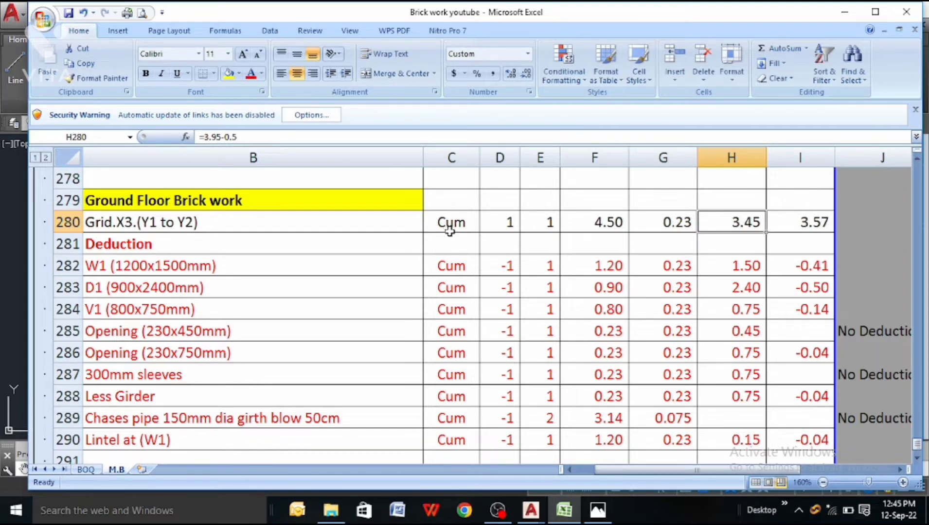
{"action": "left_click", "coordinate": [813, 218]}
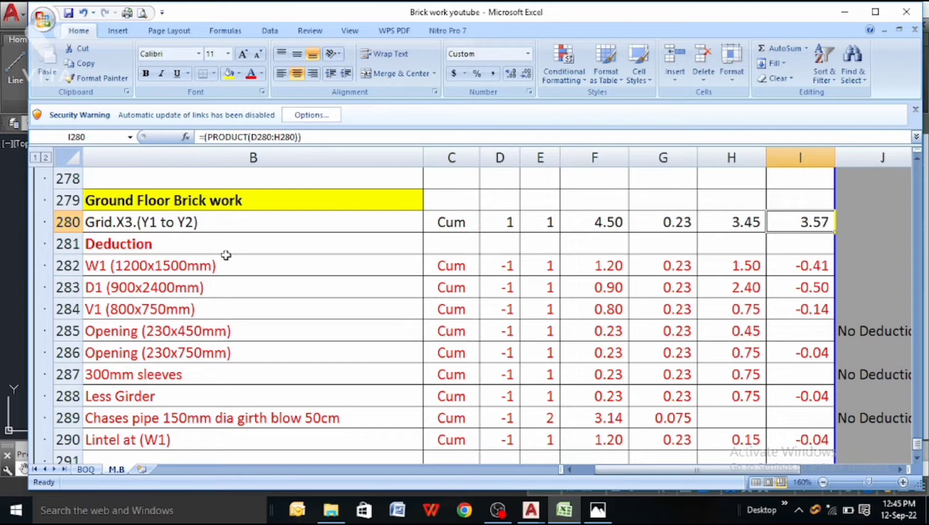
- Switch to BRICK WORK MEASUREMENT DRAWING in AutoCAD and locate the ground floor wall on grid X3 between Y1 and Y2
{"action": "left_click", "coordinate": [554, 515]}
{"action": "mouse_move", "coordinate": [530, 520]}
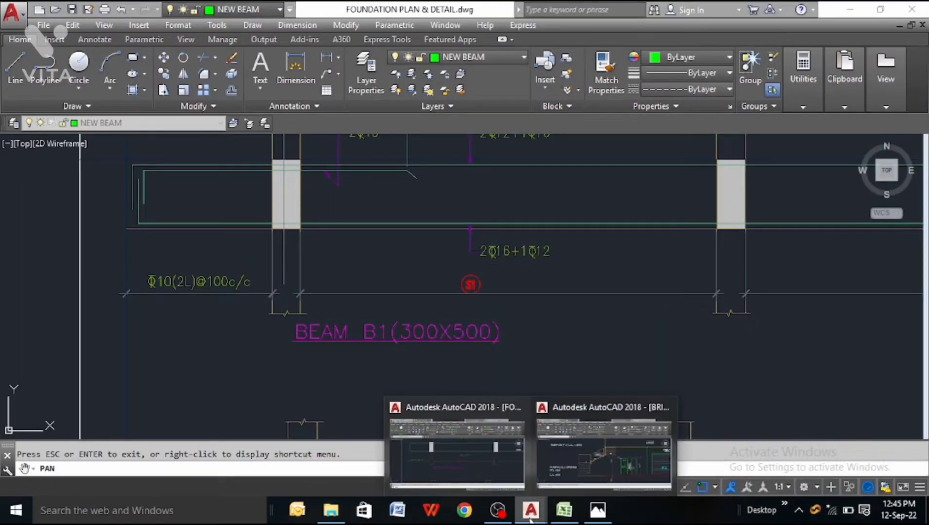
{"action": "left_click", "coordinate": [563, 458]}
{"action": "scroll", "coordinate": [462, 286], "scroll_direction": "down", "scroll_amount": 5}
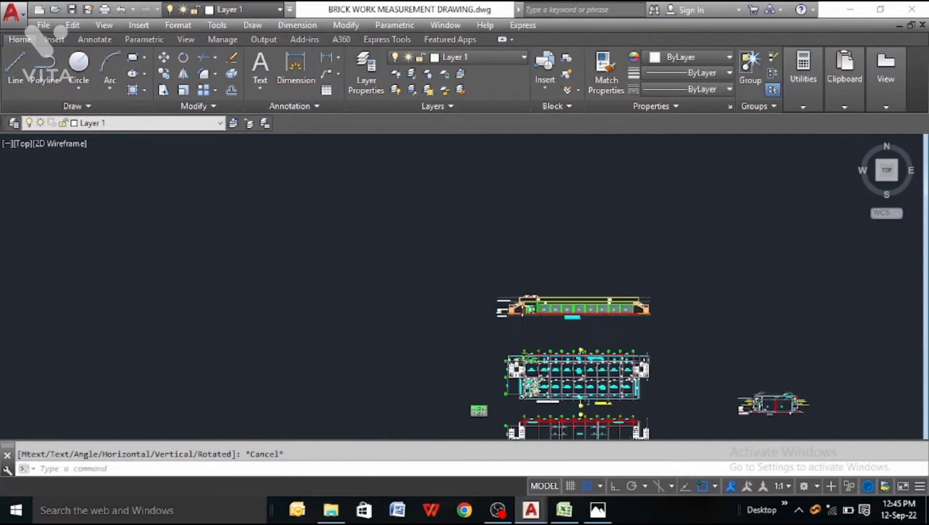
{"action": "scroll", "coordinate": [661, 302], "scroll_direction": "up", "scroll_amount": 4}
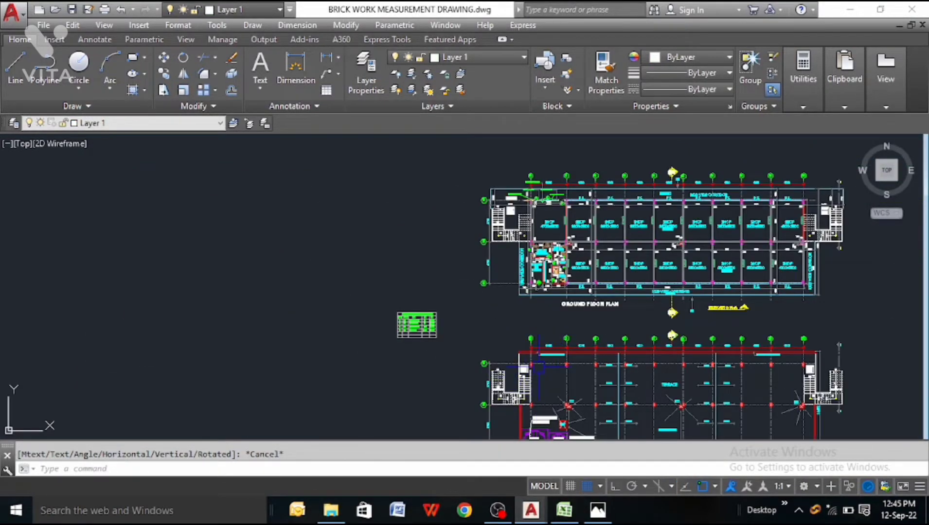
{"action": "scroll", "coordinate": [534, 368], "scroll_direction": "down", "scroll_amount": 4}
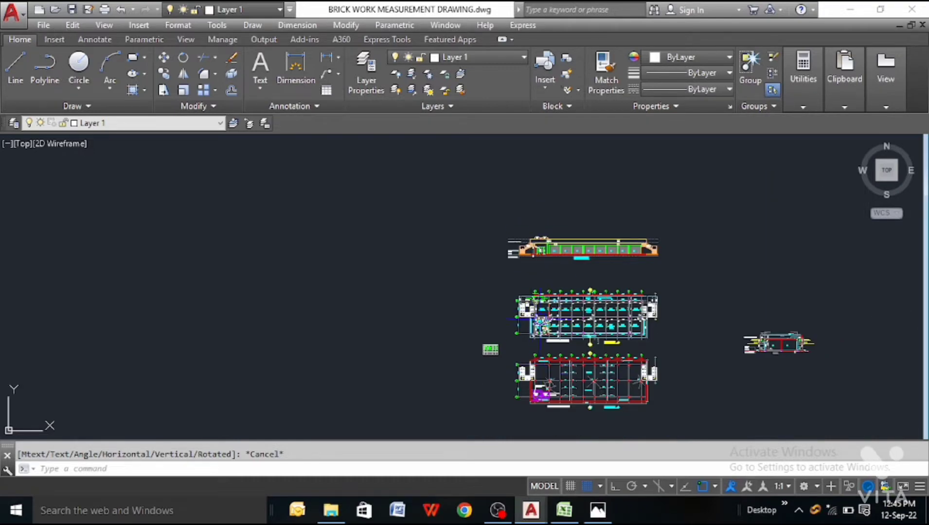
{"action": "scroll", "coordinate": [537, 319], "scroll_direction": "up", "scroll_amount": 10}
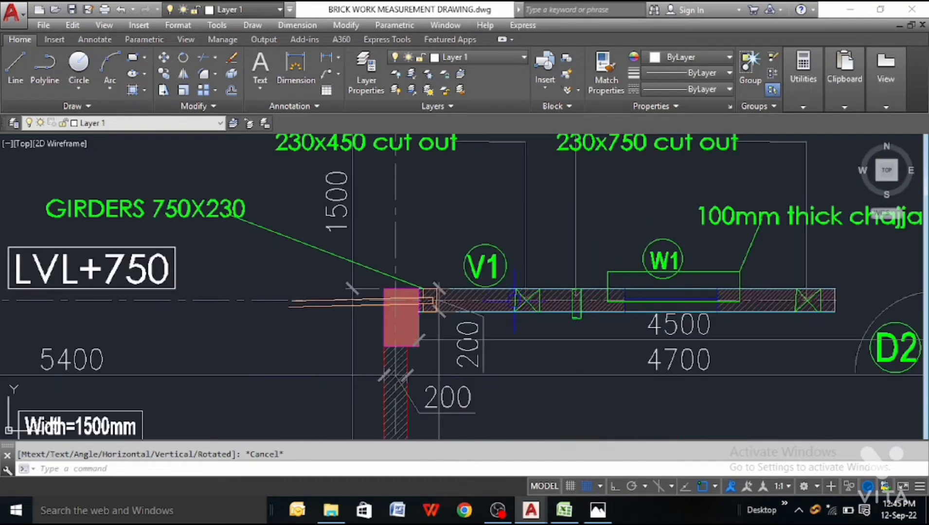
- Examine ventilator V1, window W1, door D2 and the 230x450 and 230x750 cut outs along the grid X3 wall
{"action": "scroll", "coordinate": [514, 301], "scroll_direction": "down", "scroll_amount": 2}
{"action": "scroll", "coordinate": [598, 281], "scroll_direction": "up", "scroll_amount": 3}
{"action": "scroll", "coordinate": [563, 288], "scroll_direction": "down", "scroll_amount": 4}
{"action": "scroll", "coordinate": [559, 292], "scroll_direction": "up", "scroll_amount": 3}
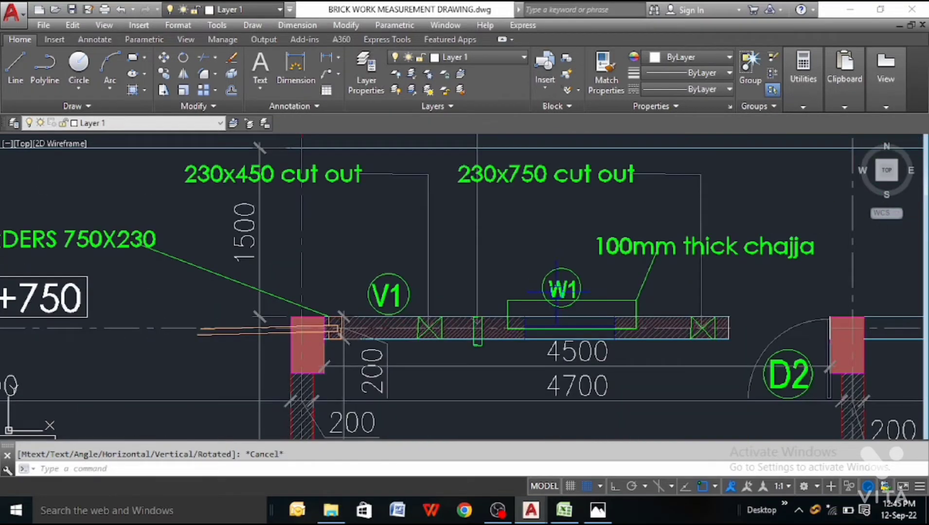
{"action": "scroll", "coordinate": [388, 316], "scroll_direction": "down", "scroll_amount": 4}
{"action": "scroll", "coordinate": [533, 335], "scroll_direction": "up", "scroll_amount": 7}
{"action": "scroll", "coordinate": [533, 334], "scroll_direction": "down", "scroll_amount": 4}
{"action": "scroll", "coordinate": [498, 278], "scroll_direction": "up", "scroll_amount": 4}
{"action": "scroll", "coordinate": [486, 273], "scroll_direction": "down", "scroll_amount": 4}
{"action": "scroll", "coordinate": [407, 215], "scroll_direction": "up", "scroll_amount": 1}
{"action": "scroll", "coordinate": [408, 214], "scroll_direction": "up", "scroll_amount": 2}
{"action": "scroll", "coordinate": [418, 238], "scroll_direction": "down", "scroll_amount": 4}
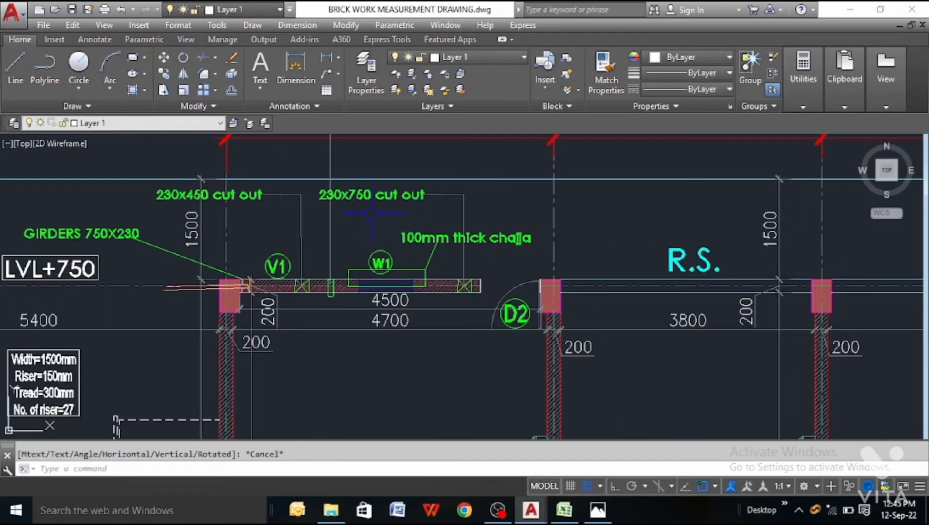
{"action": "scroll", "coordinate": [283, 176], "scroll_direction": "up", "scroll_amount": 2}
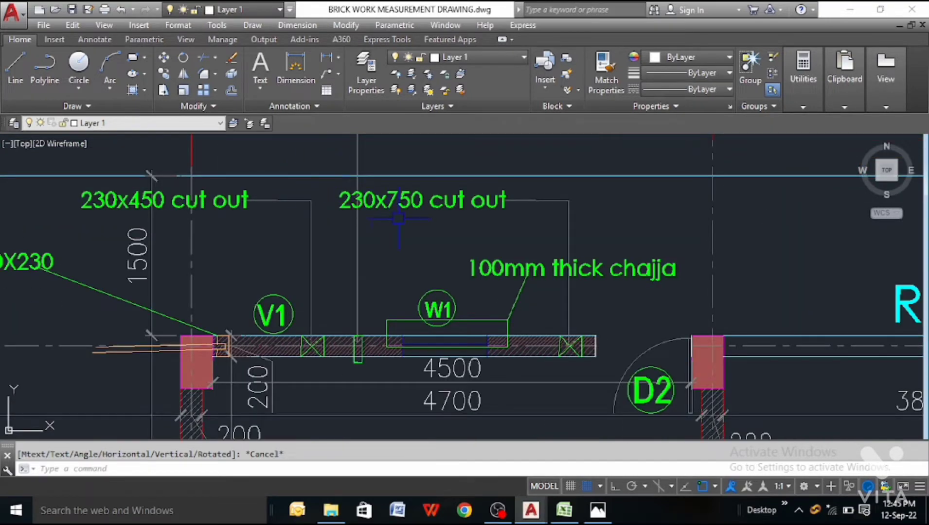
{"action": "scroll", "coordinate": [471, 272], "scroll_direction": "down", "scroll_amount": 3}
{"action": "scroll", "coordinate": [268, 226], "scroll_direction": "up", "scroll_amount": 5}
{"action": "scroll", "coordinate": [323, 250], "scroll_direction": "down", "scroll_amount": 2}
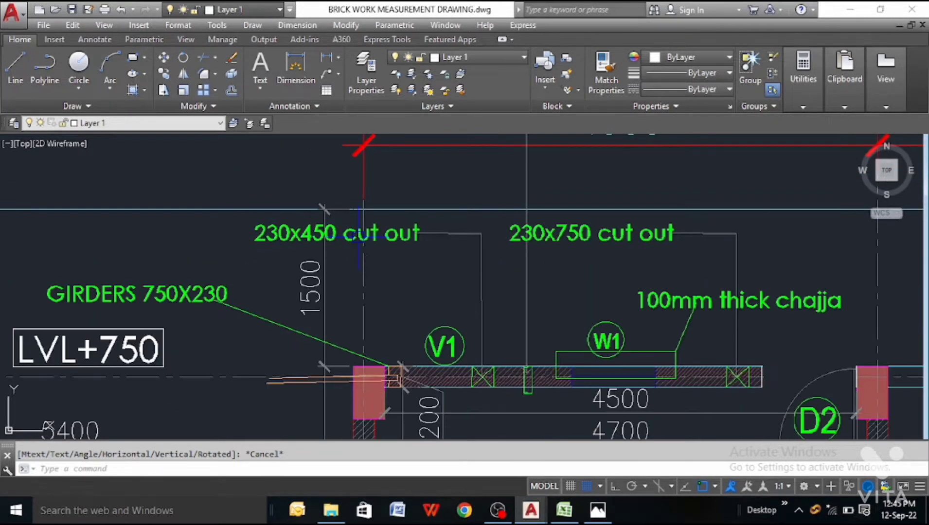
- Inspect the 300 mm AC sleeve, the 750x230 girder opening and the pipe chases in the grid X3 wall between Y1 and Y2
{"action": "scroll", "coordinate": [479, 276], "scroll_direction": "down", "scroll_amount": 3}
{"action": "scroll", "coordinate": [515, 281], "scroll_direction": "up", "scroll_amount": 2}
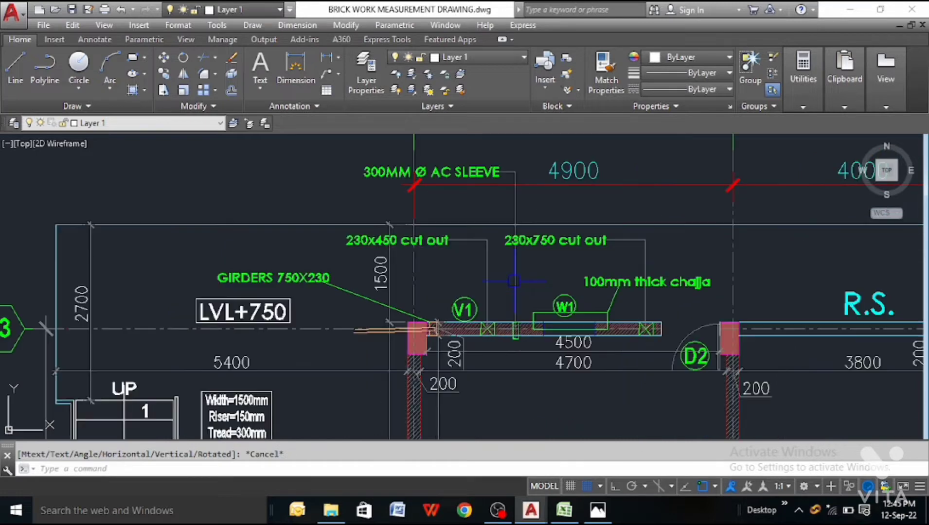
{"action": "scroll", "coordinate": [437, 183], "scroll_direction": "up", "scroll_amount": 4}
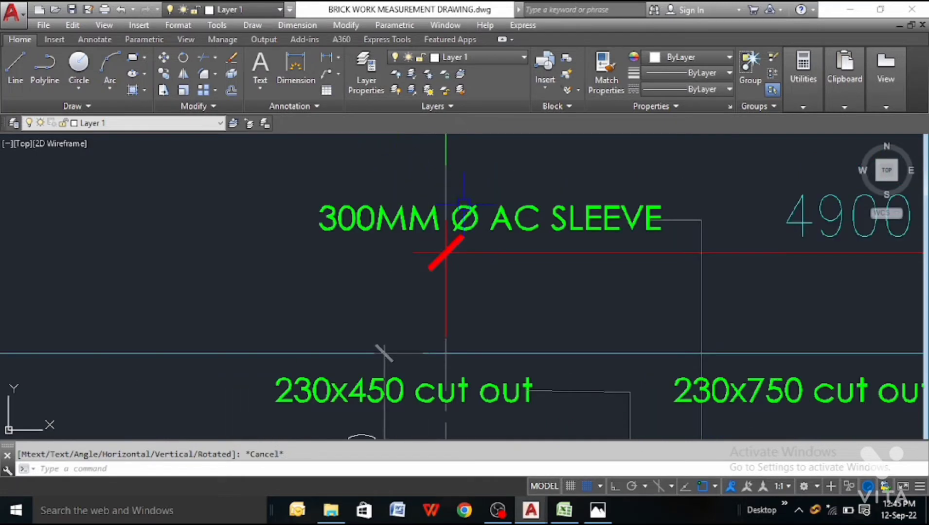
{"action": "scroll", "coordinate": [465, 200], "scroll_direction": "down", "scroll_amount": 4}
{"action": "scroll", "coordinate": [556, 375], "scroll_direction": "up", "scroll_amount": 2}
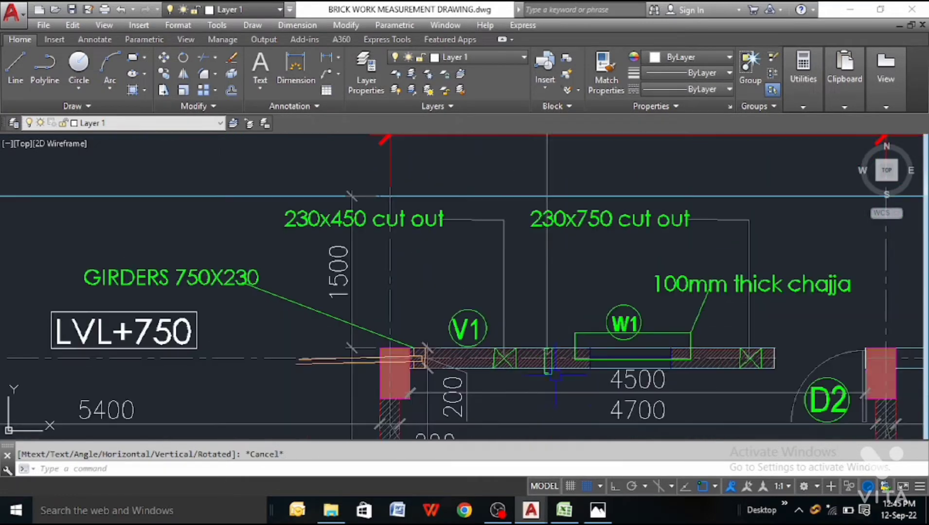
{"action": "scroll", "coordinate": [554, 374], "scroll_direction": "down", "scroll_amount": 2}
{"action": "scroll", "coordinate": [306, 317], "scroll_direction": "up", "scroll_amount": 2}
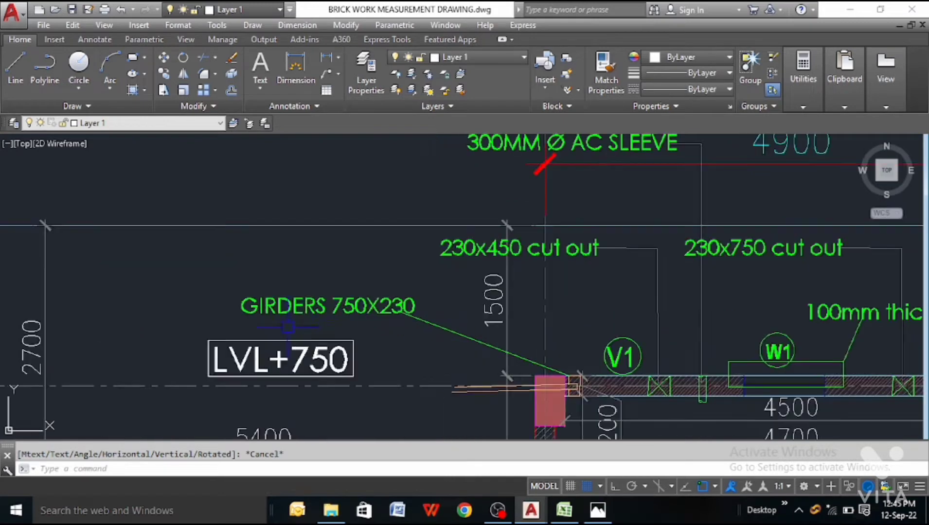
{"action": "scroll", "coordinate": [385, 311], "scroll_direction": "down", "scroll_amount": 2}
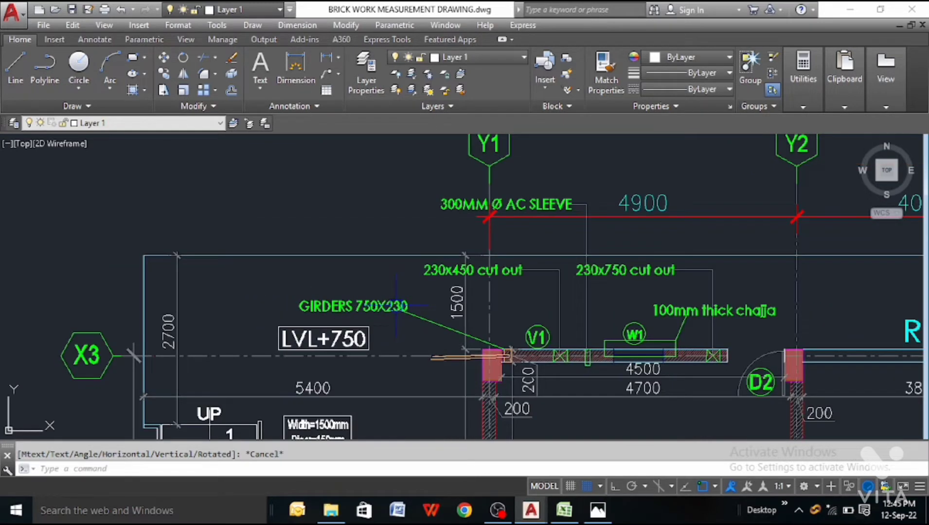
{"action": "scroll", "coordinate": [515, 362], "scroll_direction": "up", "scroll_amount": 5}
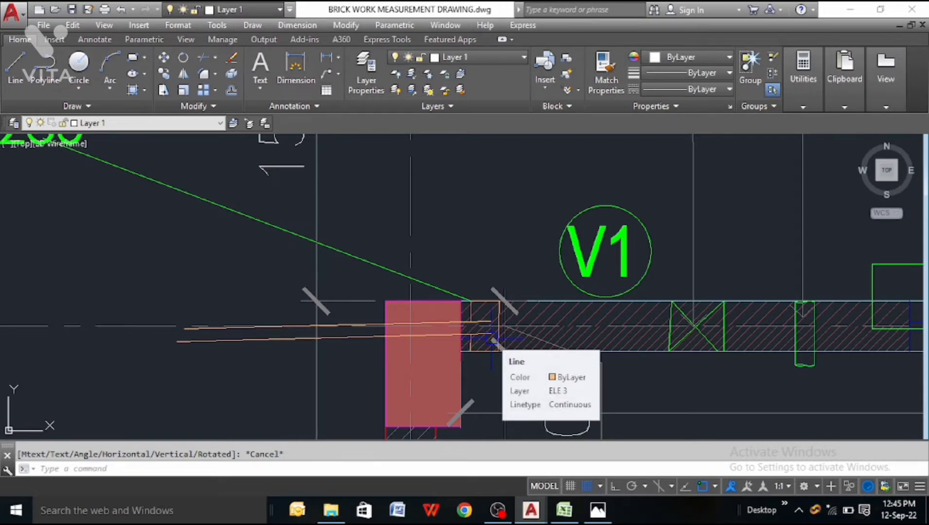
{"action": "scroll", "coordinate": [417, 334], "scroll_direction": "down", "scroll_amount": 4}
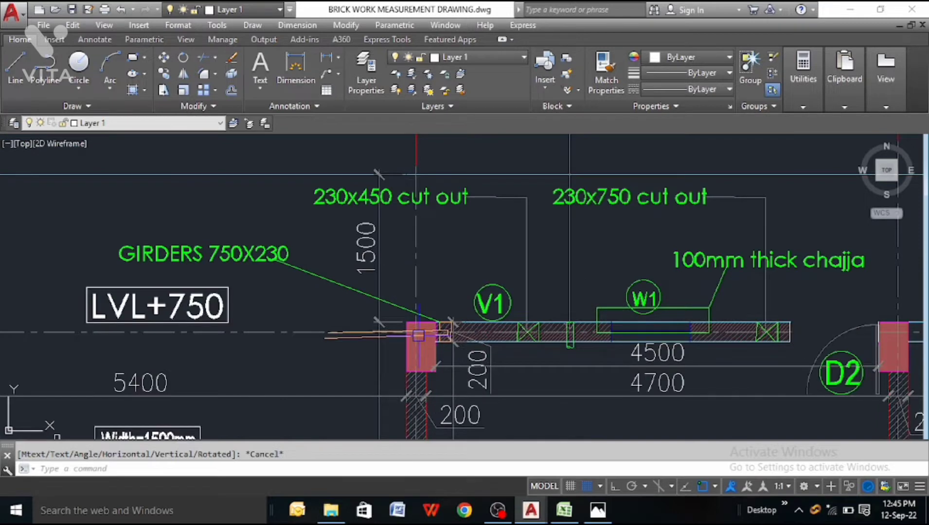
{"action": "scroll", "coordinate": [683, 337], "scroll_direction": "up", "scroll_amount": 2}
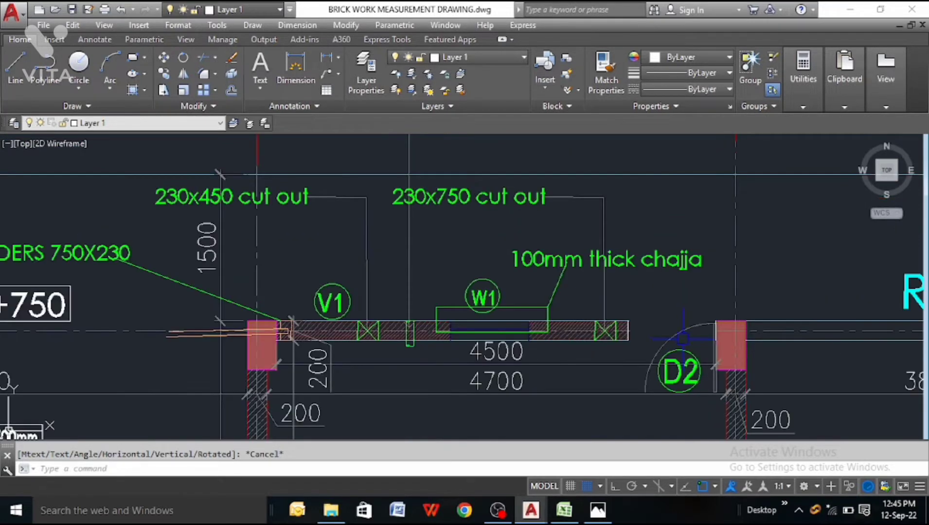
{"action": "scroll", "coordinate": [575, 335], "scroll_direction": "down", "scroll_amount": 2}
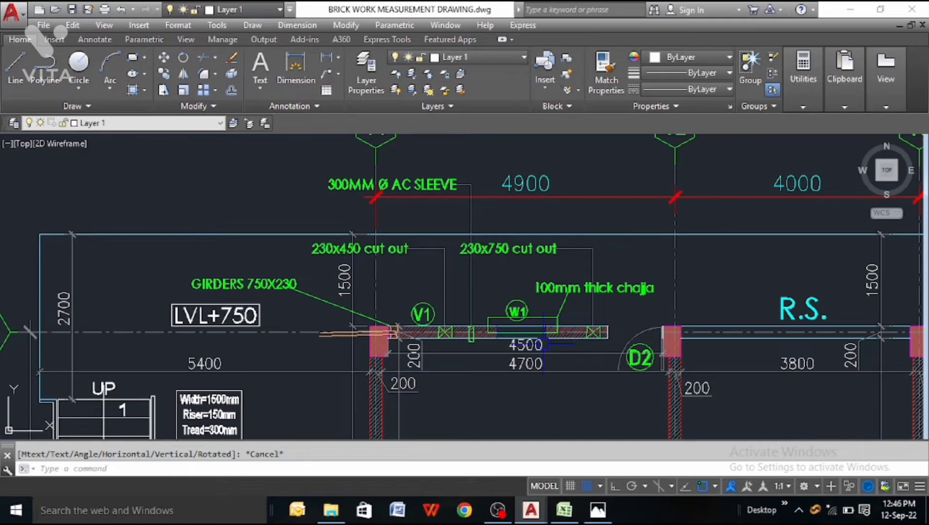
{"action": "scroll", "coordinate": [543, 344], "scroll_direction": "up", "scroll_amount": 2}
- Locate the W1 deduction in the Excel sheet, and look up the opening sizes in AutoCAD's SCHEDULE OF OPENINGS table
{"action": "left_click", "coordinate": [563, 513]}
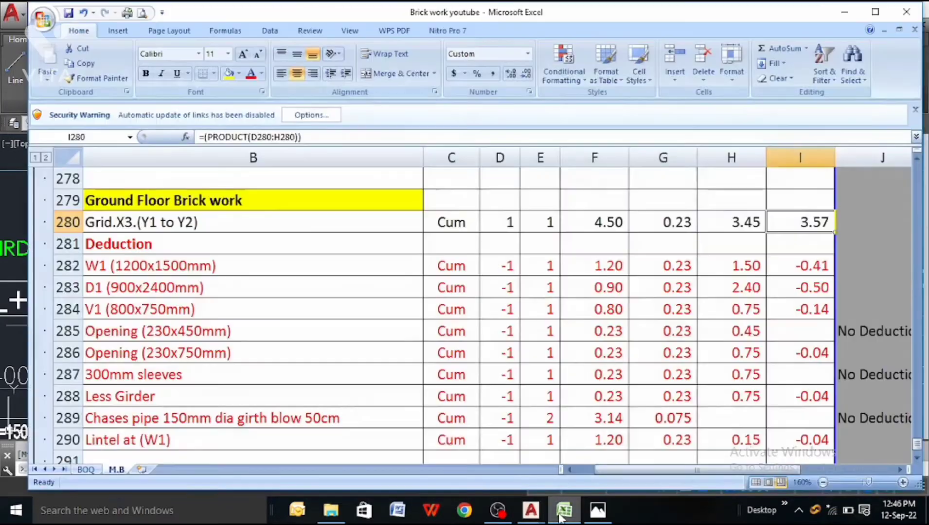
{"action": "left_click", "coordinate": [175, 265]}
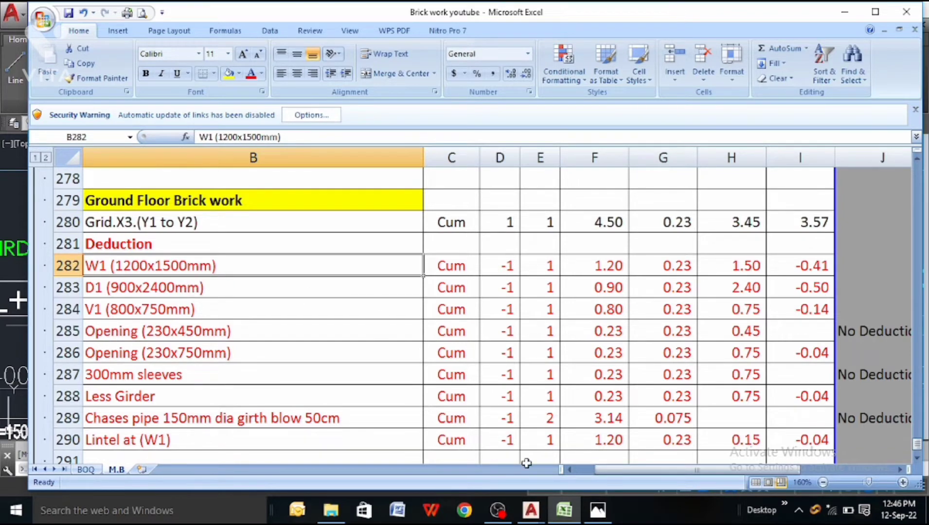
{"action": "left_click", "coordinate": [563, 518]}
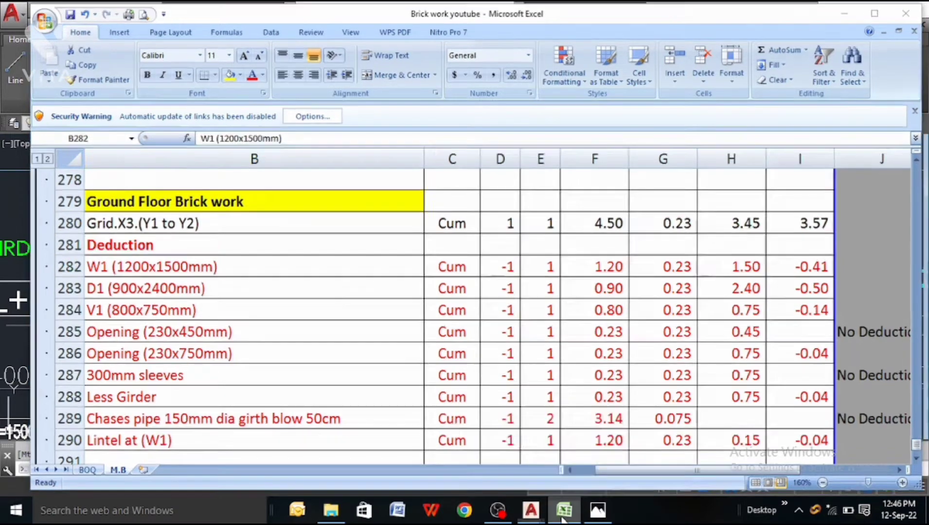
{"action": "scroll", "coordinate": [413, 340], "scroll_direction": "down", "scroll_amount": 10}
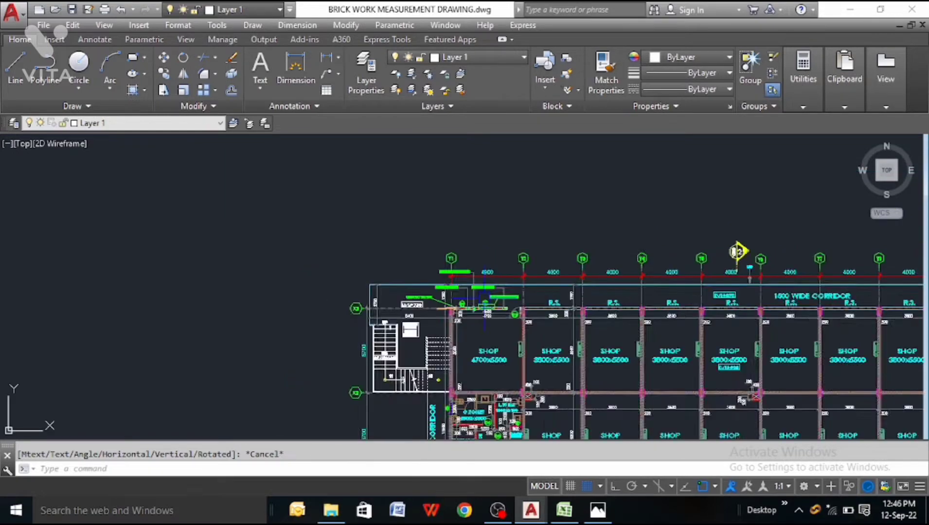
{"action": "scroll", "coordinate": [413, 340], "scroll_direction": "up", "scroll_amount": 2}
{"action": "scroll", "coordinate": [413, 334], "scroll_direction": "up", "scroll_amount": 6}
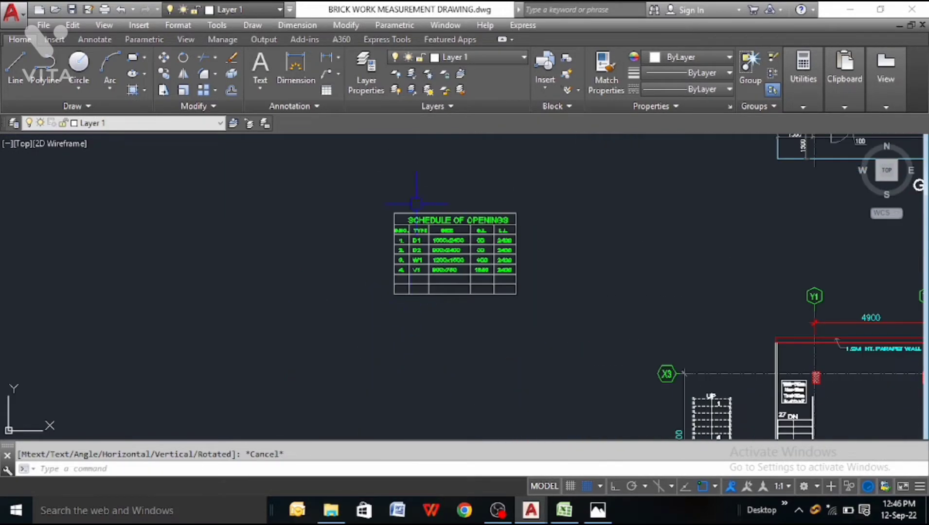
{"action": "scroll", "coordinate": [417, 355], "scroll_direction": "up", "scroll_amount": 2}
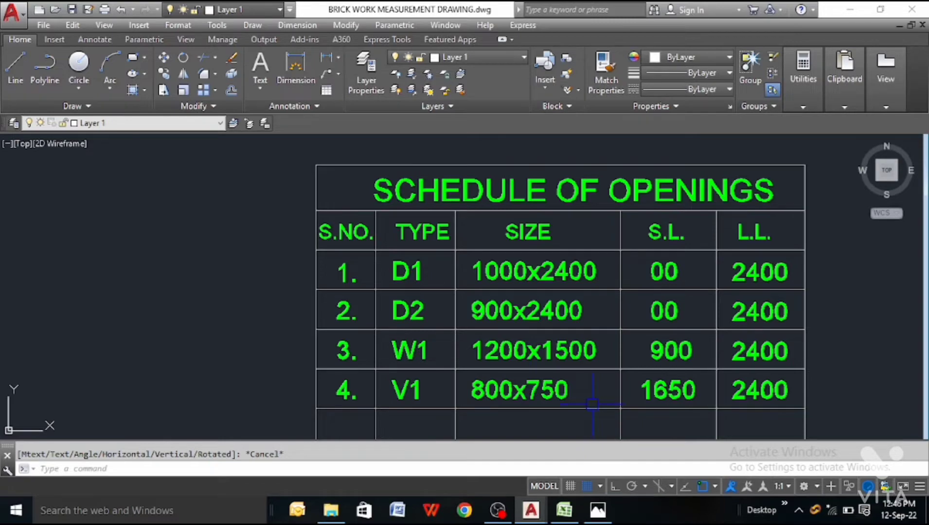
- Return to the Excel sheet and check the dimensions of the W1 and D1 deductions in rows 282 and 283
{"action": "left_click", "coordinate": [565, 509]}
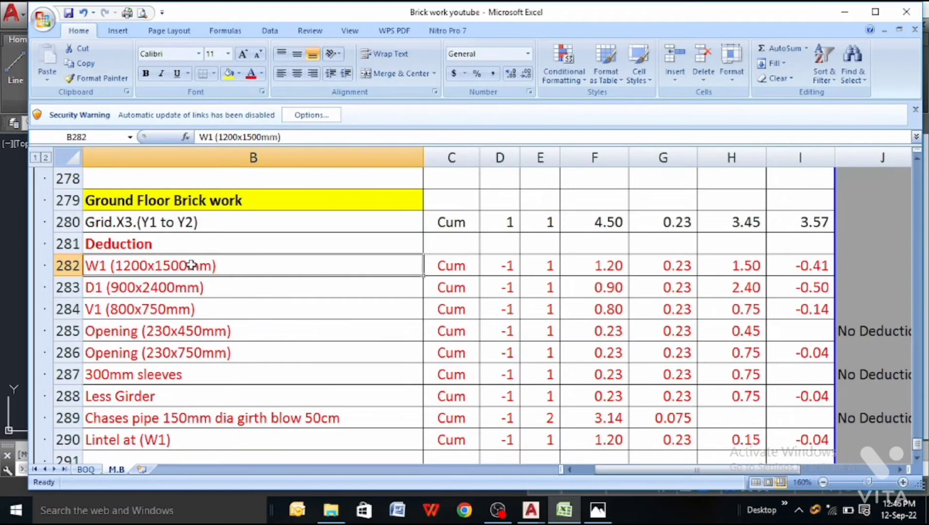
{"action": "left_click", "coordinate": [586, 266]}
{"action": "left_click", "coordinate": [669, 270]}
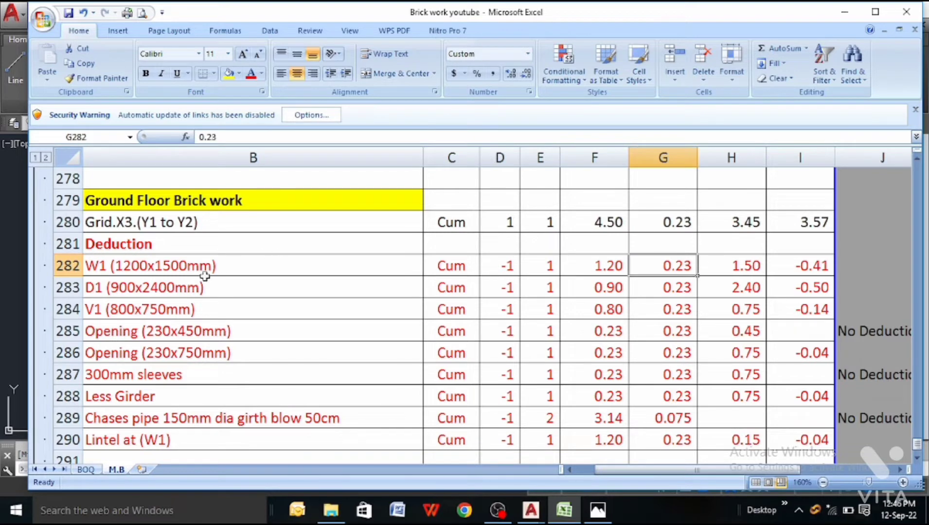
{"action": "left_click", "coordinate": [168, 289]}
{"action": "left_click", "coordinate": [468, 291]}
{"action": "left_click", "coordinate": [518, 289]}
{"action": "left_click", "coordinate": [611, 289]}
{"action": "left_click", "coordinate": [698, 288]}
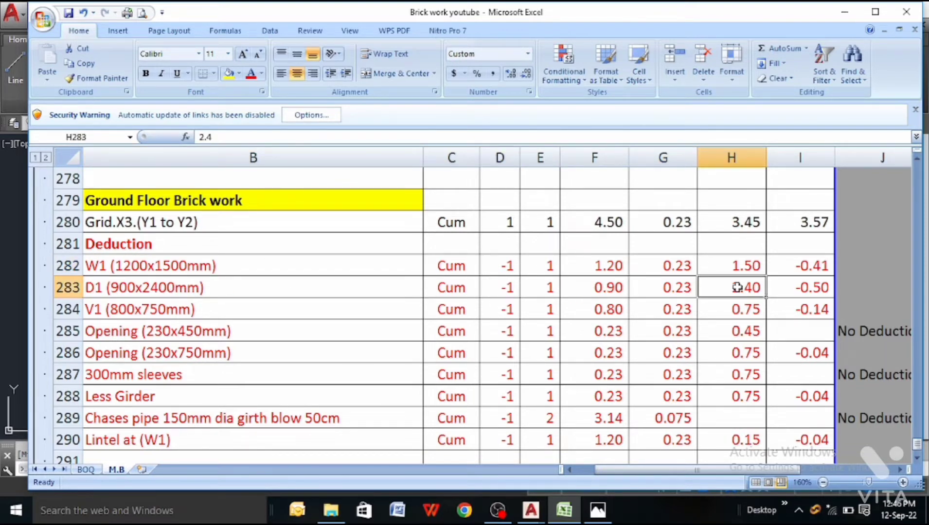
{"action": "left_click", "coordinate": [667, 286]}
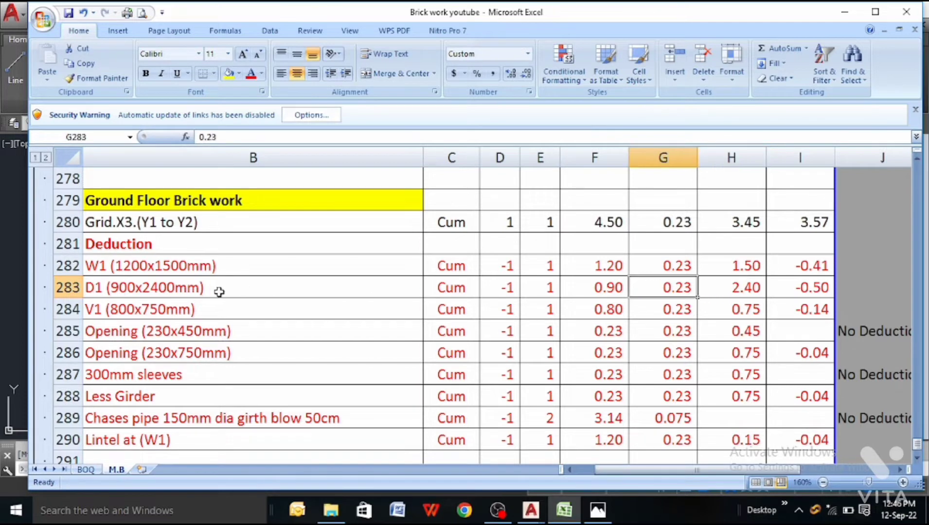
- Check the length, width and height entered for the V1 (800x750mm) deduction in row 284
{"action": "left_click", "coordinate": [156, 306]}
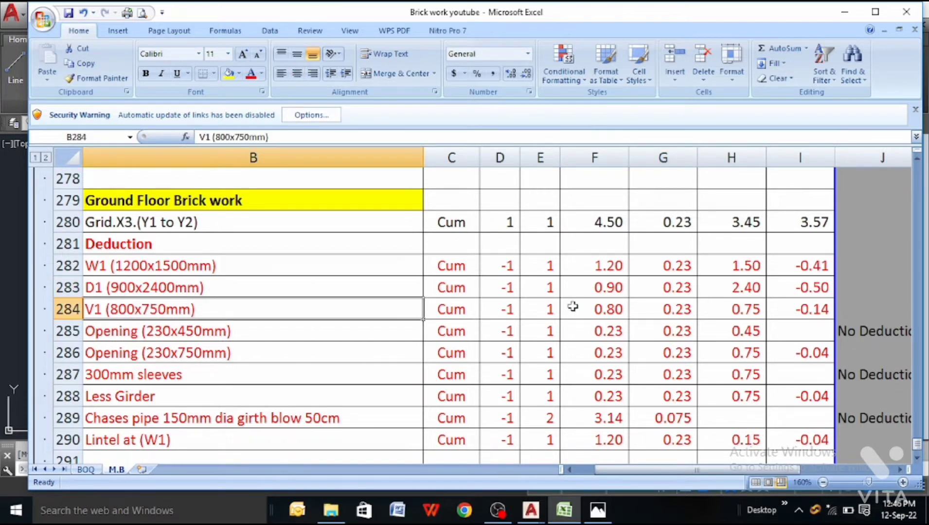
{"action": "left_click", "coordinate": [618, 308]}
{"action": "left_click", "coordinate": [667, 307]}
{"action": "left_click", "coordinate": [747, 308]}
{"action": "left_click", "coordinate": [678, 307]}
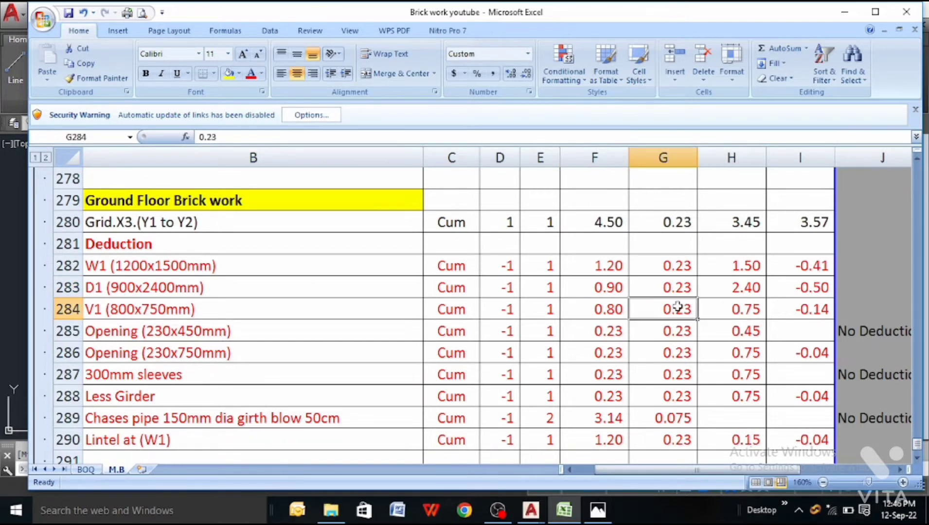
- Clear the width in G285 for the 230x450 mm opening and fill the quantity formula from I284 down to I285
{"action": "left_click", "coordinate": [153, 331]}
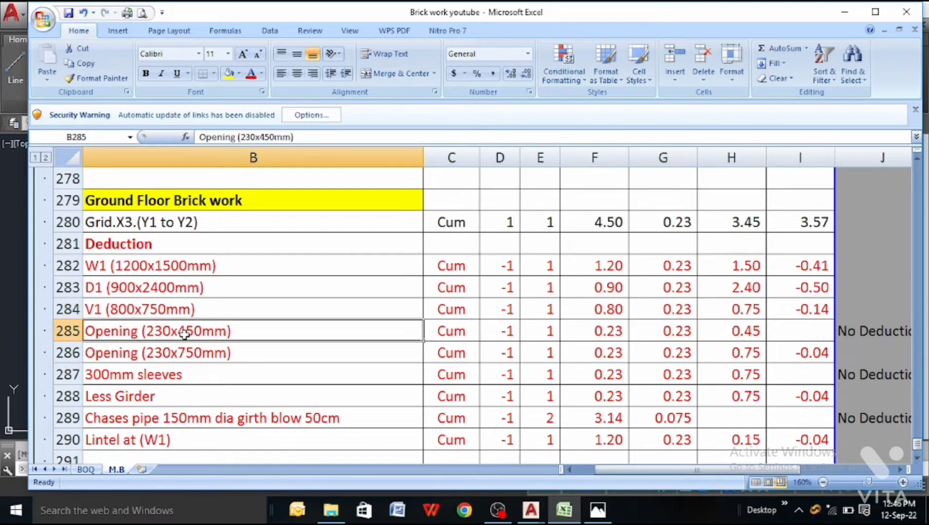
{"action": "left_click", "coordinate": [485, 333]}
{"action": "left_click", "coordinate": [604, 331]}
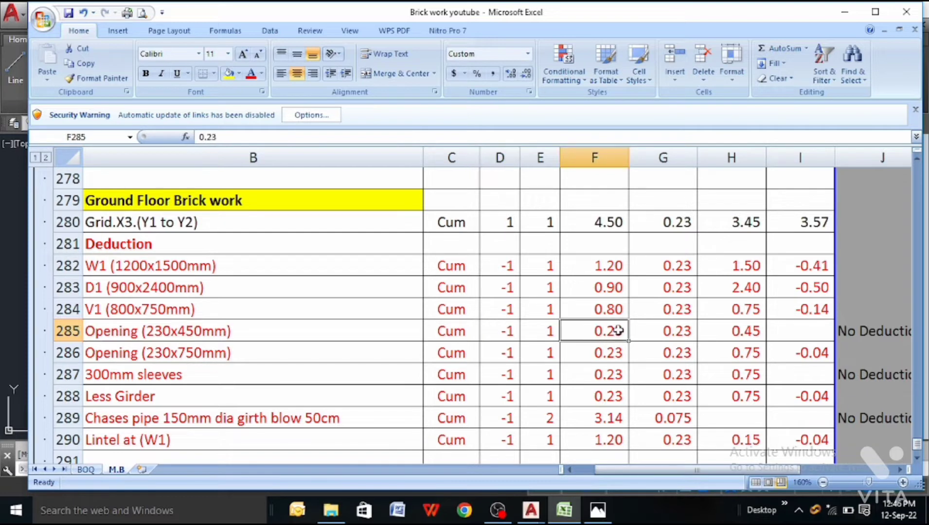
{"action": "left_click", "coordinate": [650, 332]}
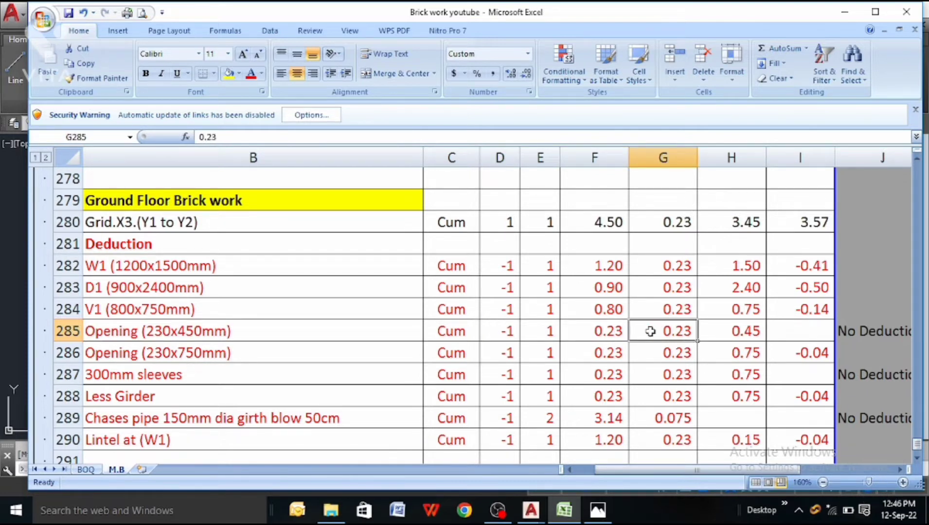
{"action": "key", "text": "Delete"}
{"action": "left_click", "coordinate": [807, 316]}
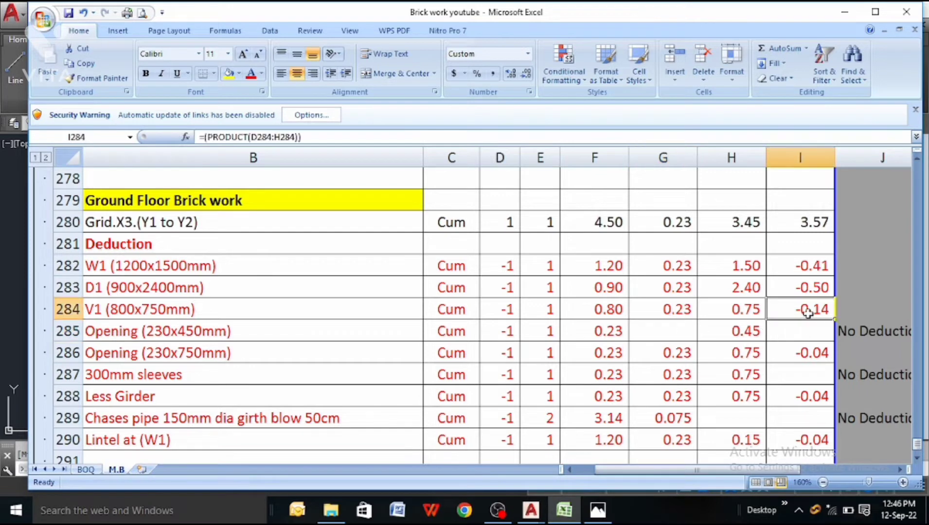
{"action": "left_click_drag", "start_coordinate": [838, 347], "coordinate": [836, 343]}
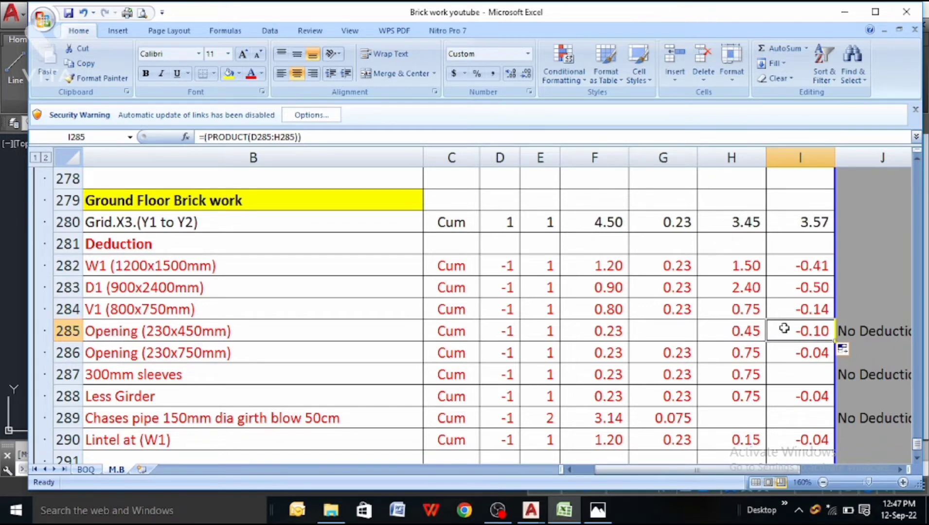
- Undo the formula fill into I285 and the cleared width in G285 for the 230x450 mm opening
{"action": "key", "text": "ctrl+z"}
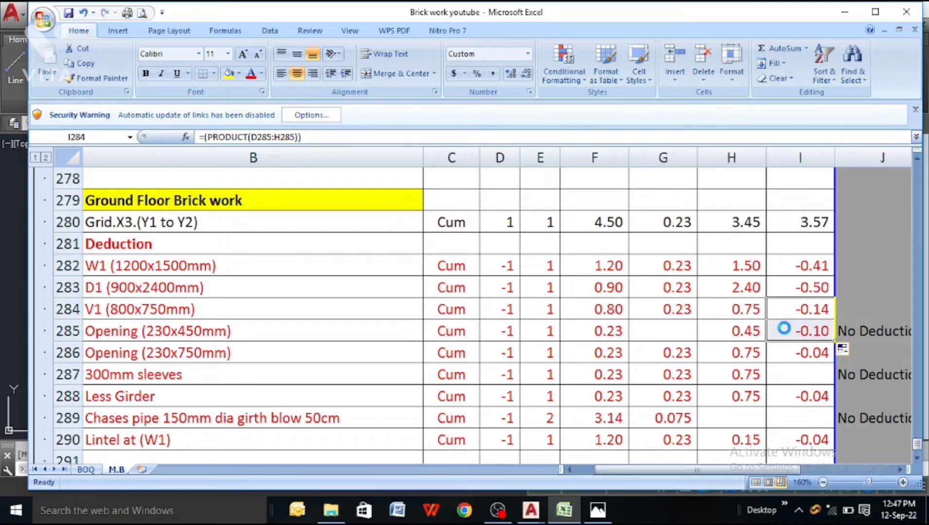
{"action": "key", "text": "ctrl+z"}
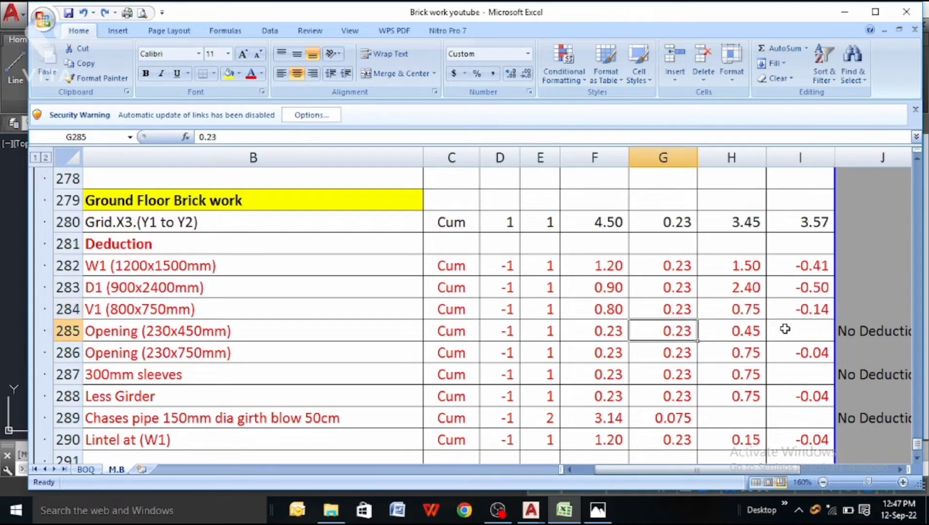
{"action": "left_click_drag", "start_coordinate": [784, 469], "coordinate": [816, 481]}
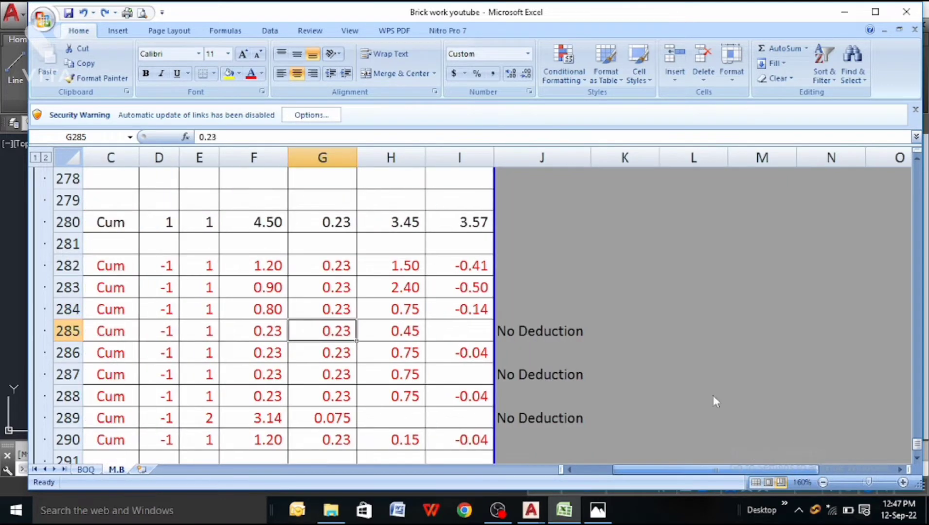
{"action": "scroll", "coordinate": [519, 326], "scroll_direction": "up", "scroll_amount": 2, "text": "ctrl"}
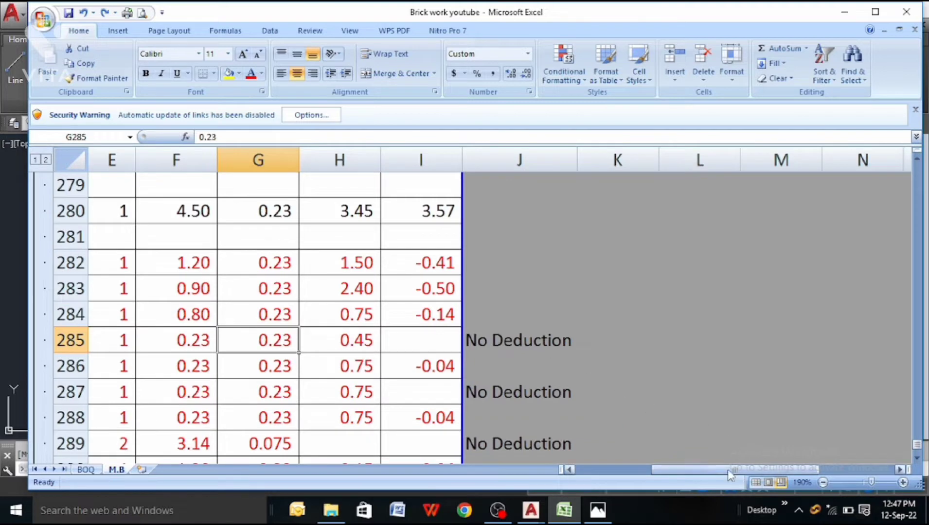
- Check the dimensions and quantity formula of the 230x750 mm opening deduction in row 286
{"action": "left_click_drag", "start_coordinate": [751, 470], "coordinate": [676, 470]}
{"action": "left_click", "coordinate": [309, 369]}
{"action": "left_click", "coordinate": [567, 361]}
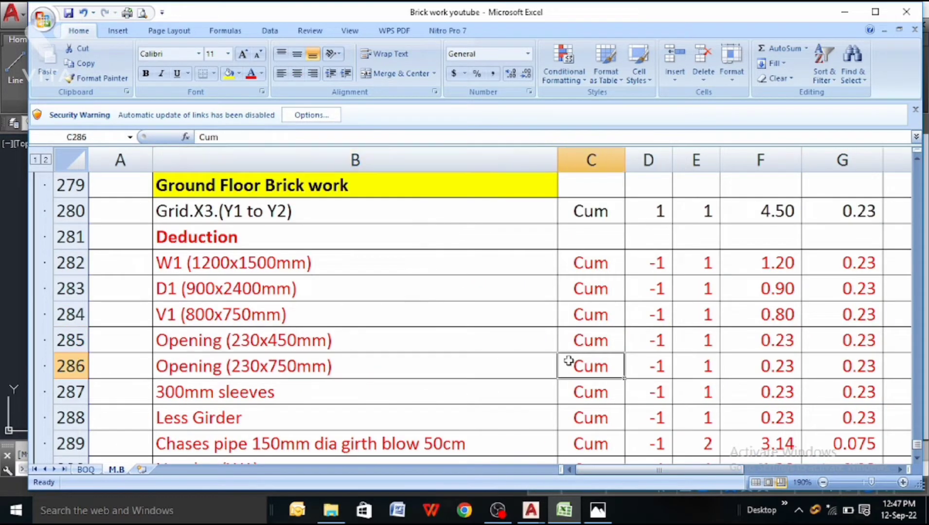
{"action": "left_click_drag", "start_coordinate": [647, 472], "coordinate": [670, 481]}
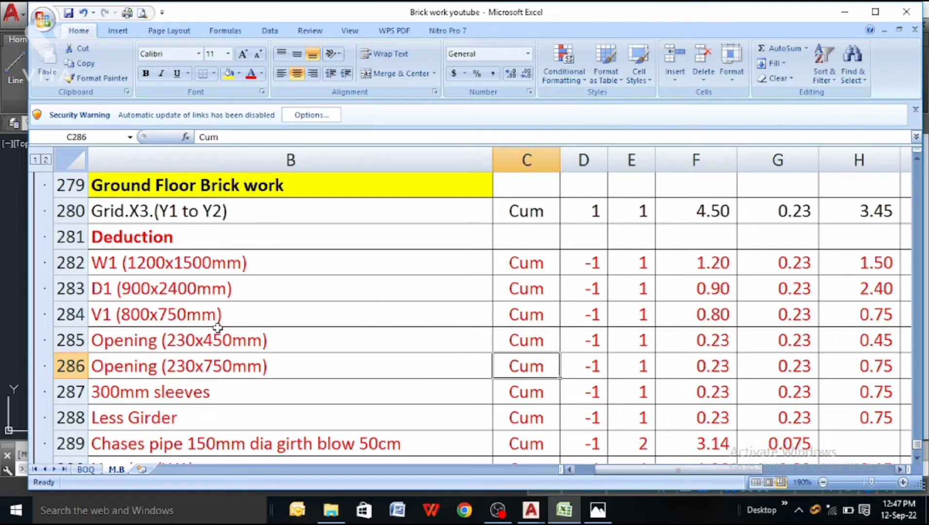
{"action": "left_click", "coordinate": [71, 366]}
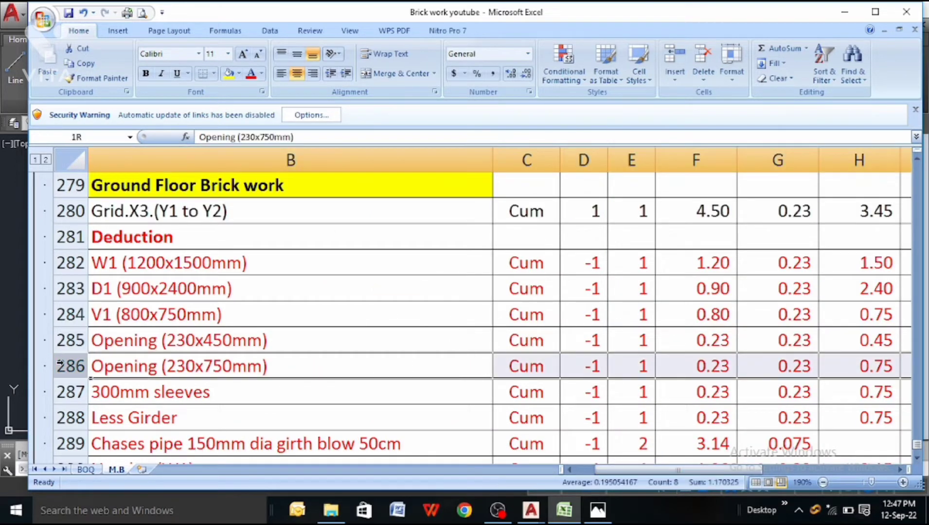
{"action": "left_click", "coordinate": [897, 471]}
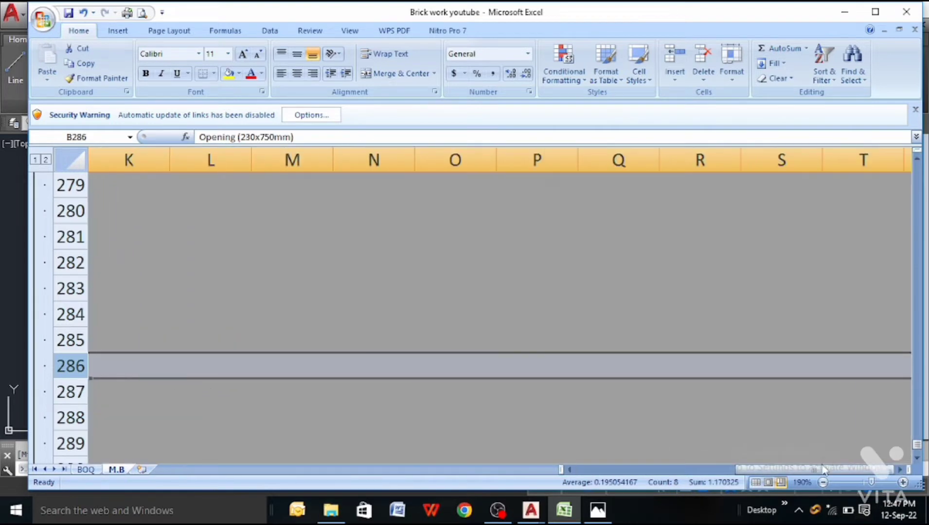
{"action": "left_click_drag", "start_coordinate": [807, 470], "coordinate": [705, 468]}
{"action": "left_click", "coordinate": [483, 366]}
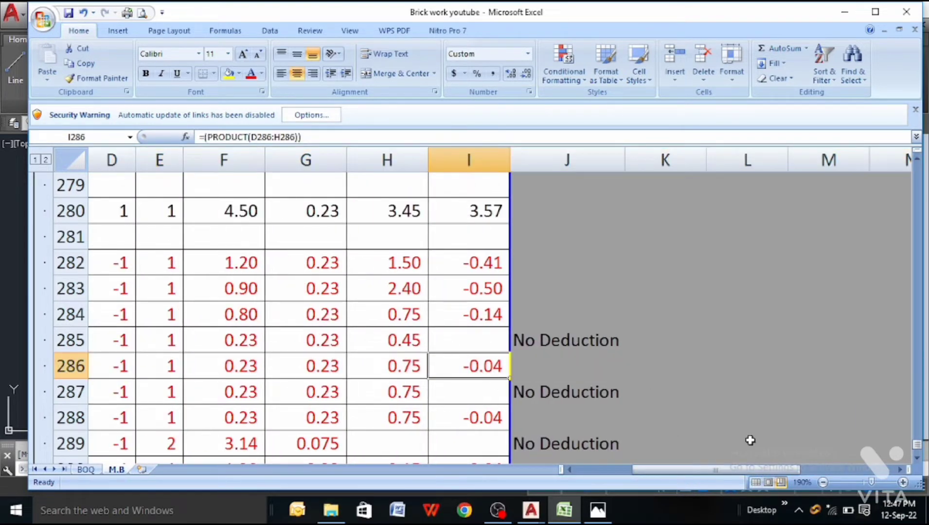
{"action": "left_click_drag", "start_coordinate": [770, 470], "coordinate": [714, 470]}
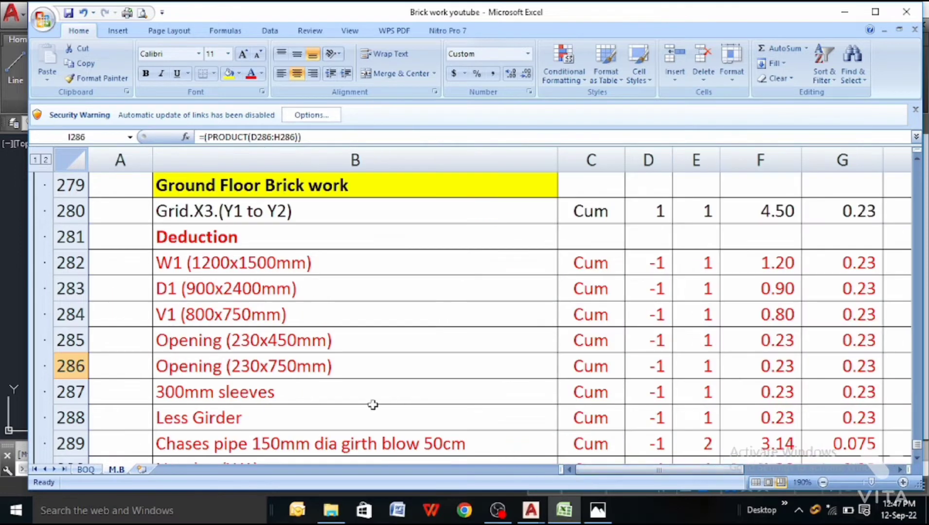
- Check the unit, numbers and length entered for the 300mm sleeves deduction in row 287
{"action": "left_click", "coordinate": [196, 402]}
{"action": "left_click", "coordinate": [609, 399]}
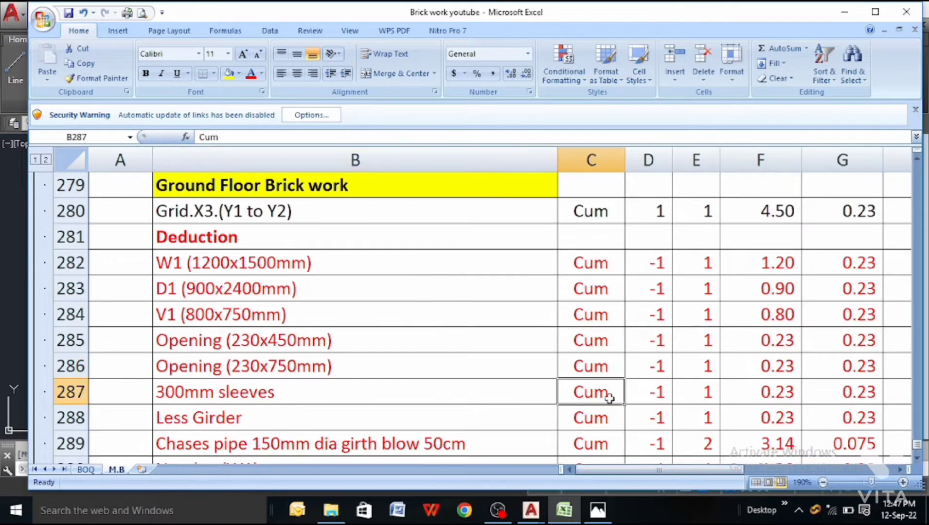
{"action": "left_click", "coordinate": [637, 395]}
{"action": "left_click", "coordinate": [715, 393]}
{"action": "left_click", "coordinate": [728, 392]}
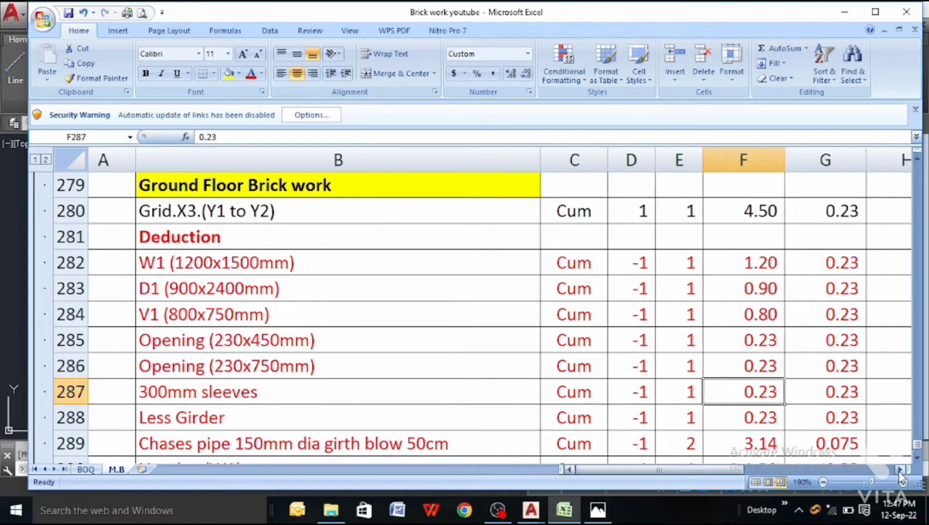
{"action": "left_click", "coordinate": [900, 470]}
{"action": "left_click_drag", "start_coordinate": [744, 470], "coordinate": [702, 472]}
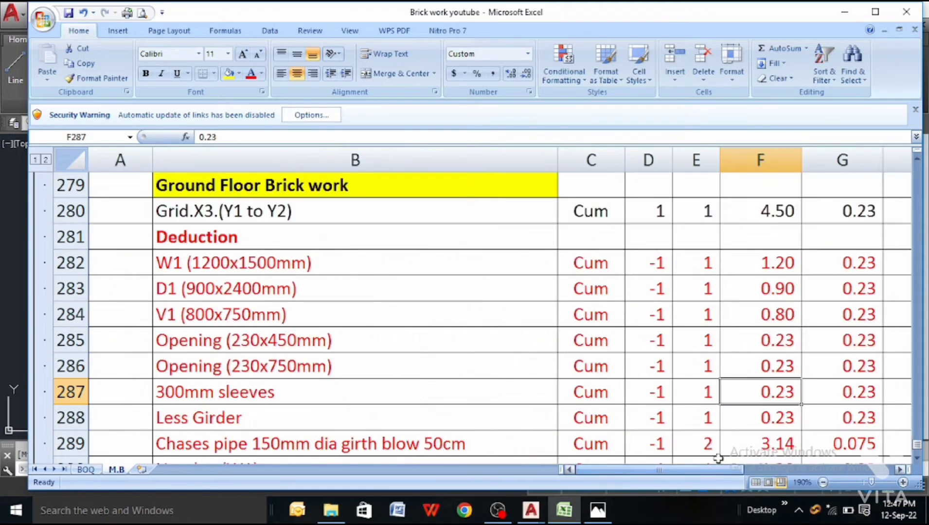
{"action": "left_click", "coordinate": [916, 458]}
{"action": "left_click", "coordinate": [917, 458]}
{"action": "left_click", "coordinate": [295, 343]}
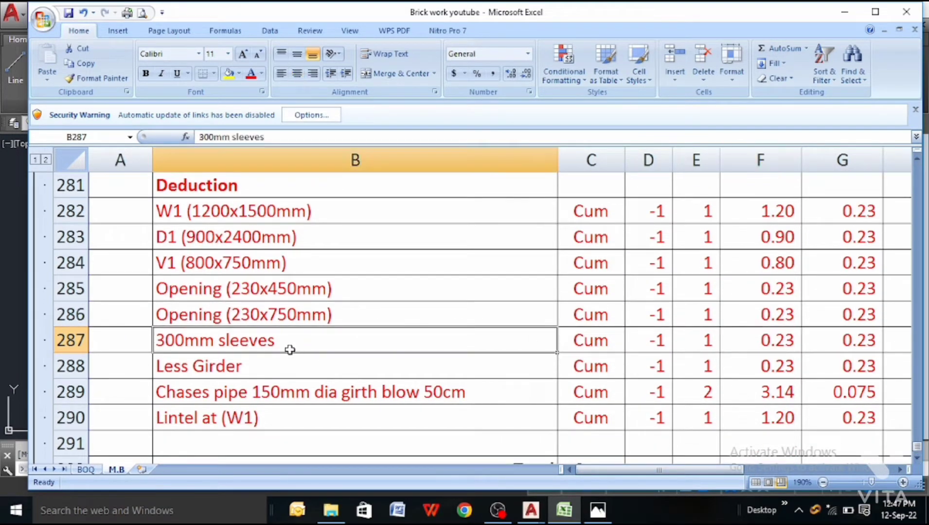
- Review the Less Girder deduction across row 288, from its description to its quantity and remark
{"action": "left_click", "coordinate": [263, 368]}
{"action": "left_click", "coordinate": [608, 377]}
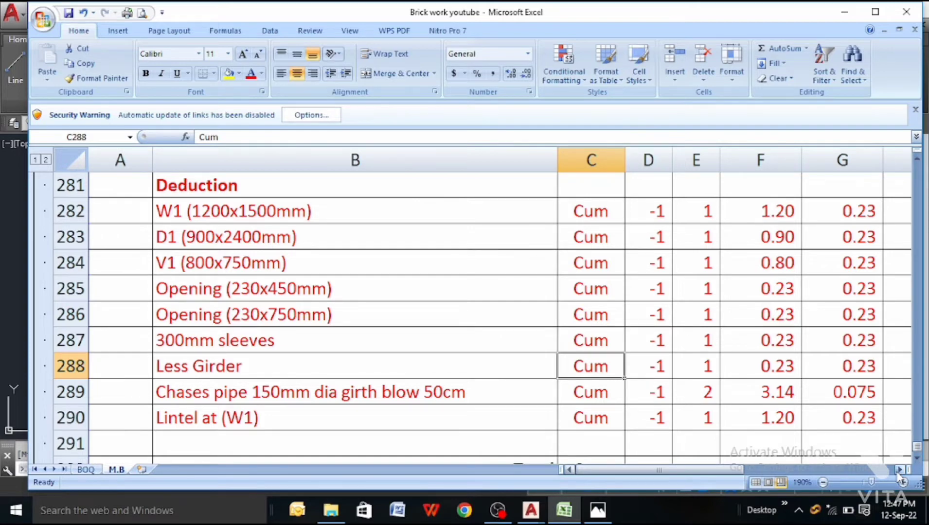
{"action": "left_click", "coordinate": [899, 469]}
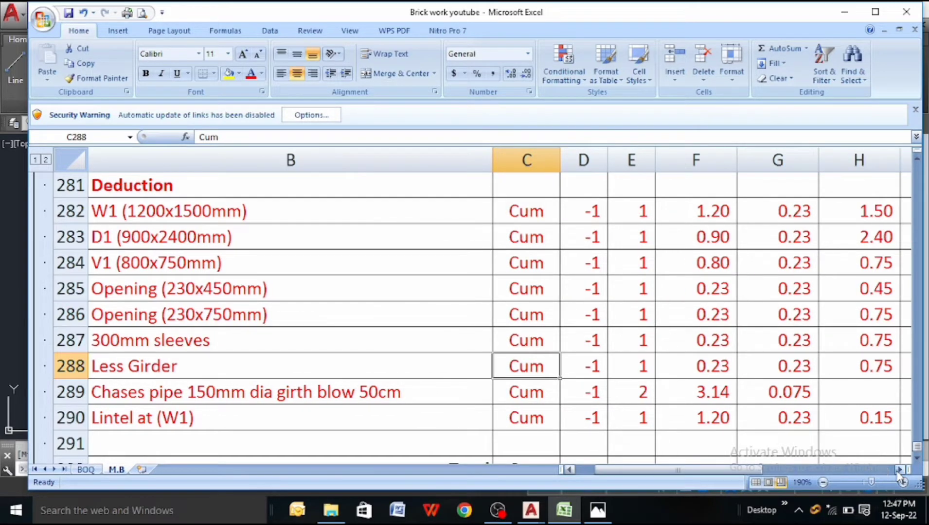
{"action": "left_click", "coordinate": [899, 469]}
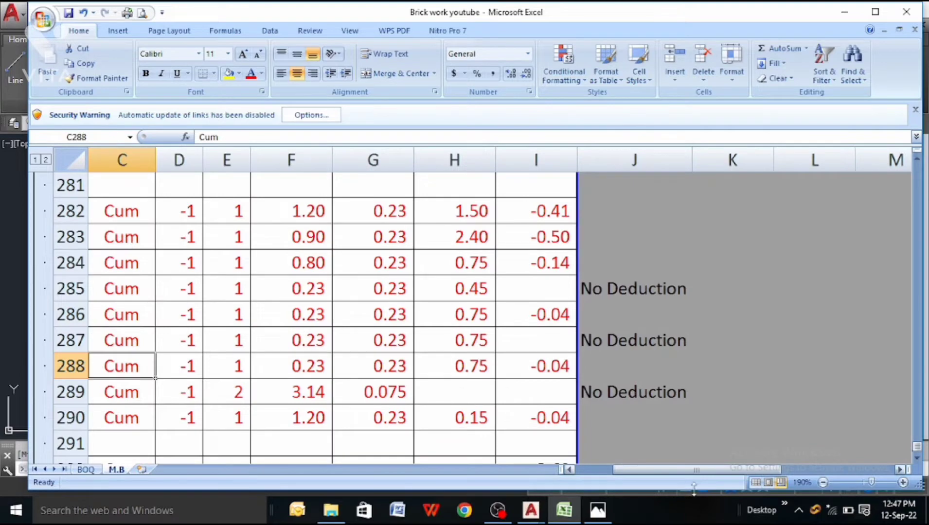
{"action": "left_click_drag", "start_coordinate": [688, 470], "coordinate": [631, 470]}
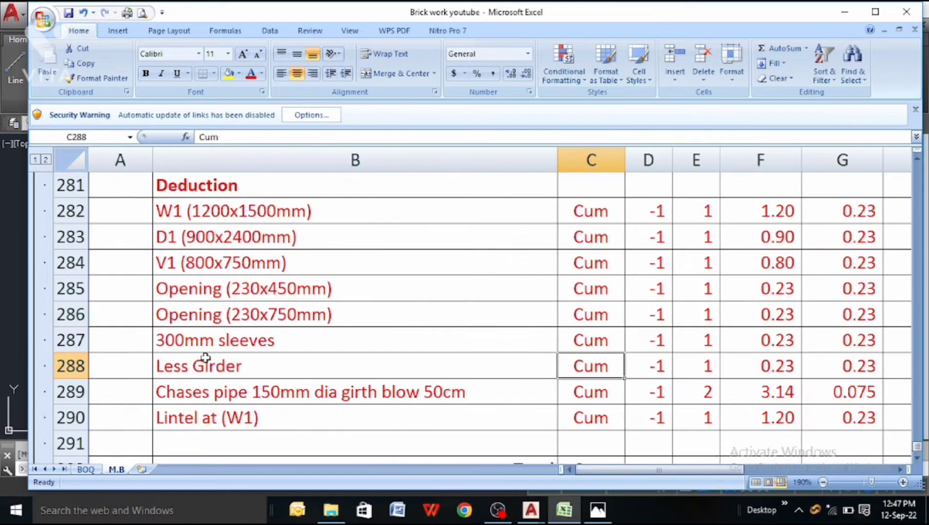
{"action": "left_click", "coordinate": [49, 364]}
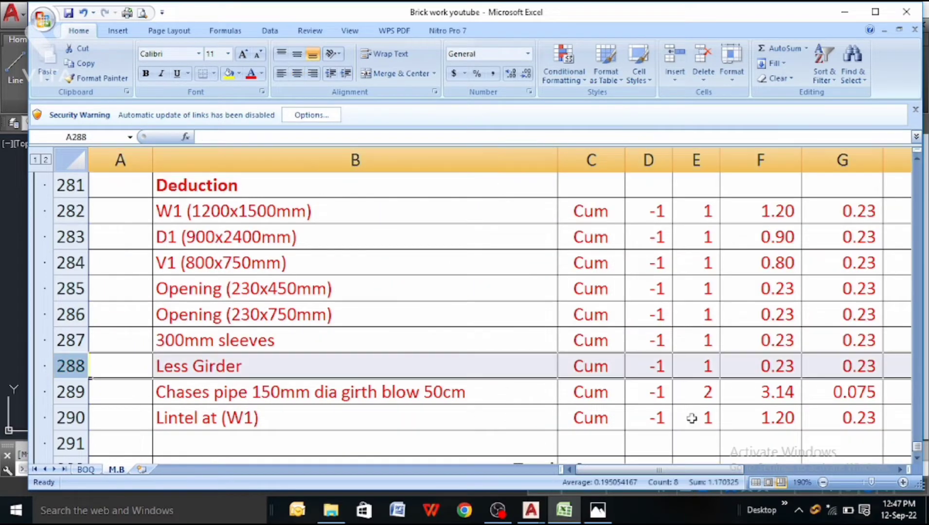
{"action": "left_click", "coordinate": [899, 471]}
{"action": "left_click", "coordinate": [899, 471]}
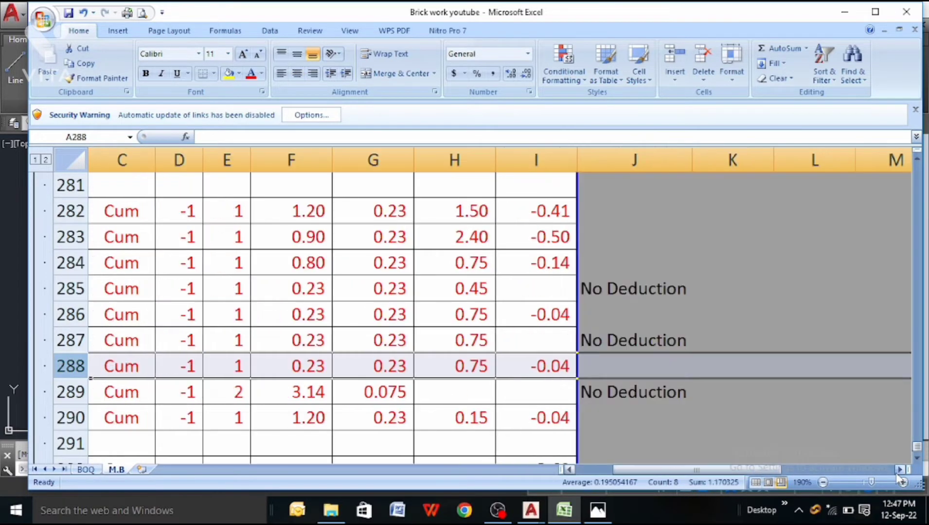
- Try clearing the Less Girder width in G288, and undo the deletion
{"action": "left_click", "coordinate": [384, 366]}
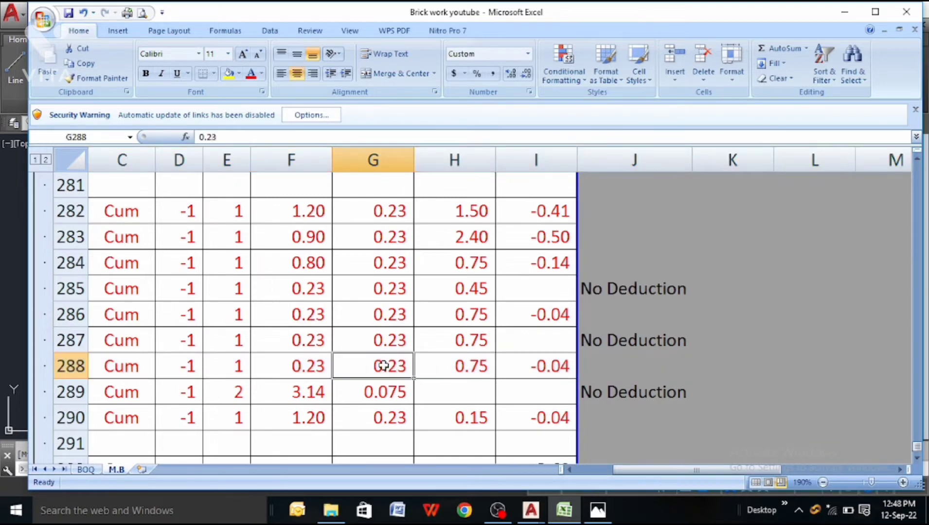
{"action": "key", "text": "Delete"}
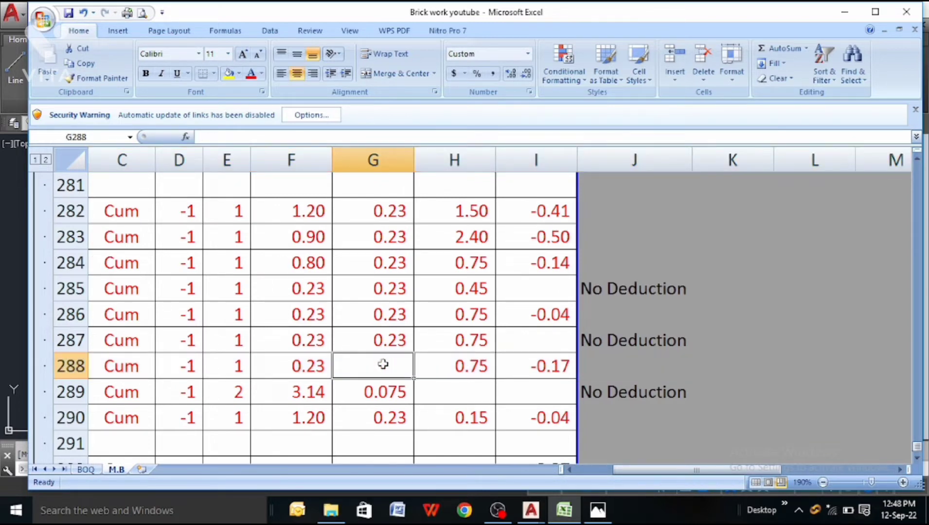
{"action": "key", "text": "ctrl+z"}
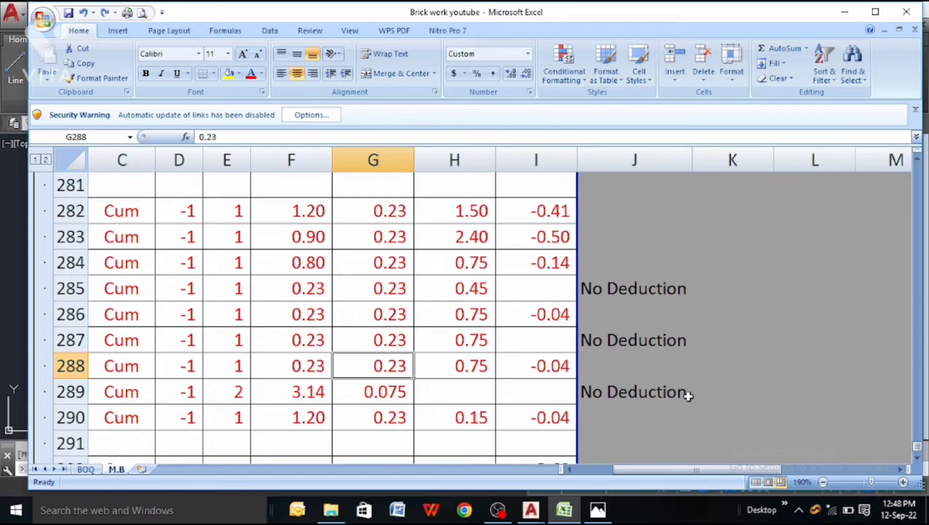
- Check the unit, numbers, length and width entered for the 150mm dia chases pipe deduction in row 289
{"action": "left_click_drag", "start_coordinate": [740, 470], "coordinate": [702, 469]}
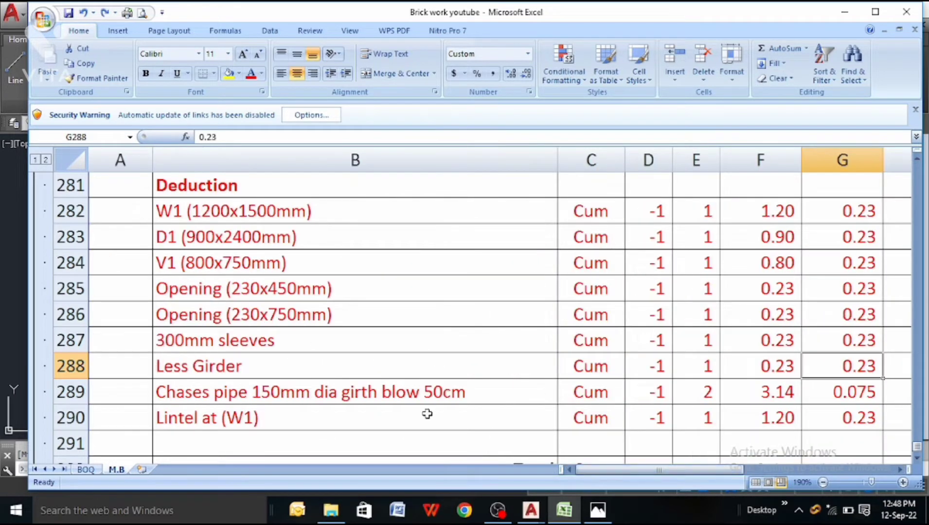
{"action": "left_click", "coordinate": [339, 389]}
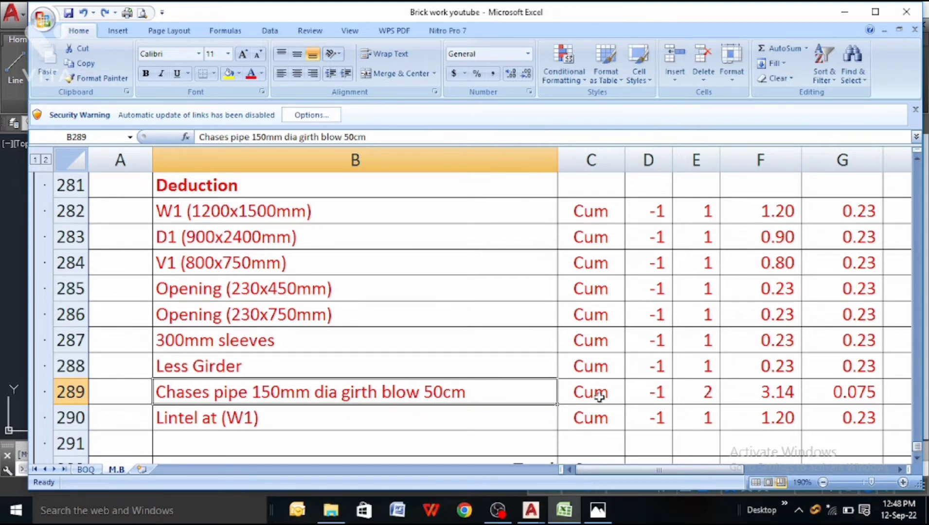
{"action": "left_click", "coordinate": [598, 392]}
{"action": "left_click", "coordinate": [655, 391]}
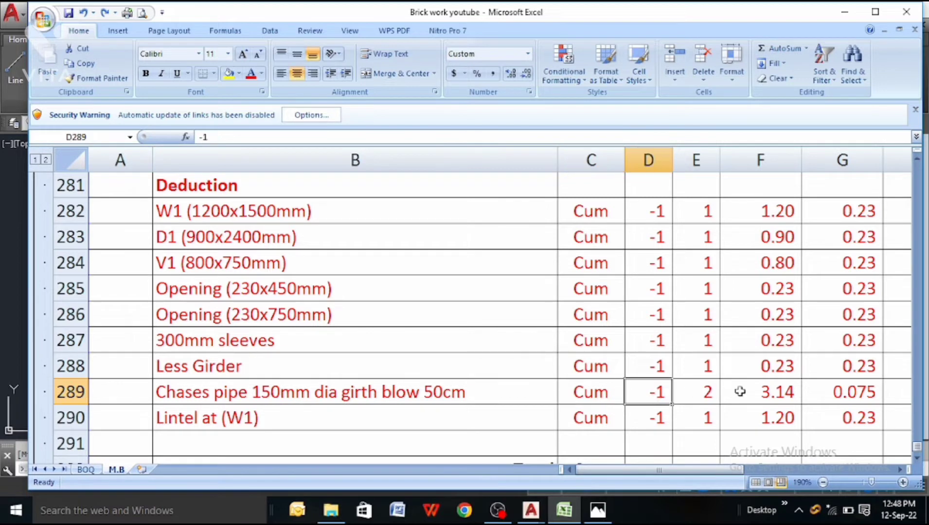
{"action": "left_click", "coordinate": [702, 391]}
{"action": "left_click", "coordinate": [768, 392]}
{"action": "left_click", "coordinate": [808, 392]}
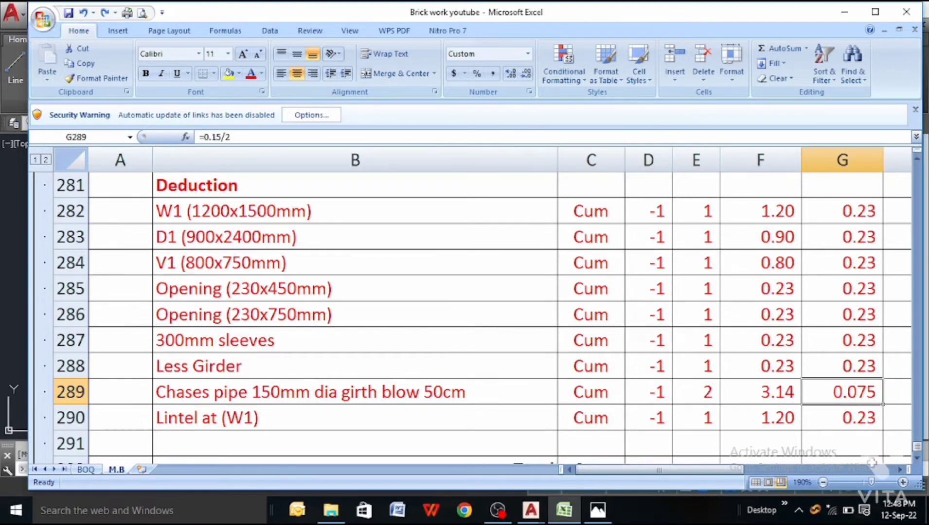
{"action": "double_click", "coordinate": [900, 470]}
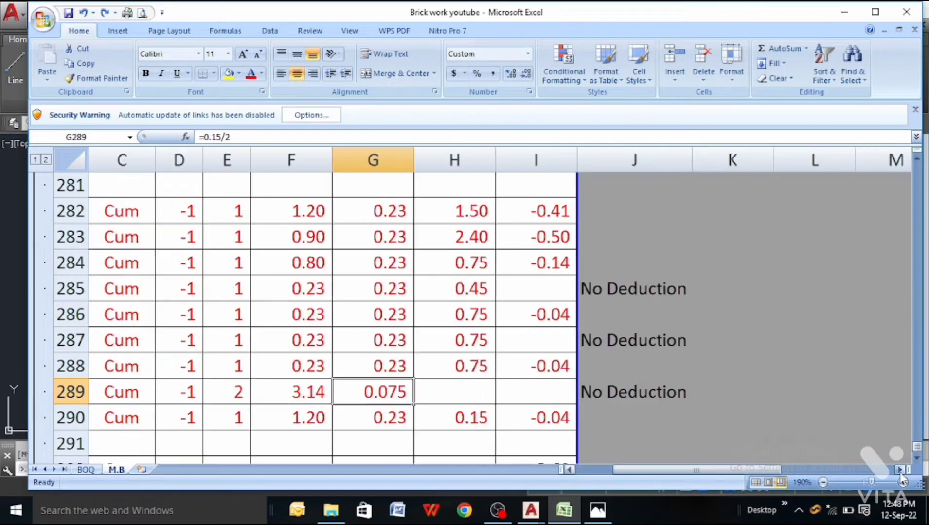
- Fill the quantity formula from I288 down to I289 for the chases pipe, and compare it with the row's description and remark
{"action": "left_click", "coordinate": [533, 364]}
{"action": "left_click_drag", "start_coordinate": [576, 378], "coordinate": [557, 393]}
{"action": "left_click", "coordinate": [557, 393]}
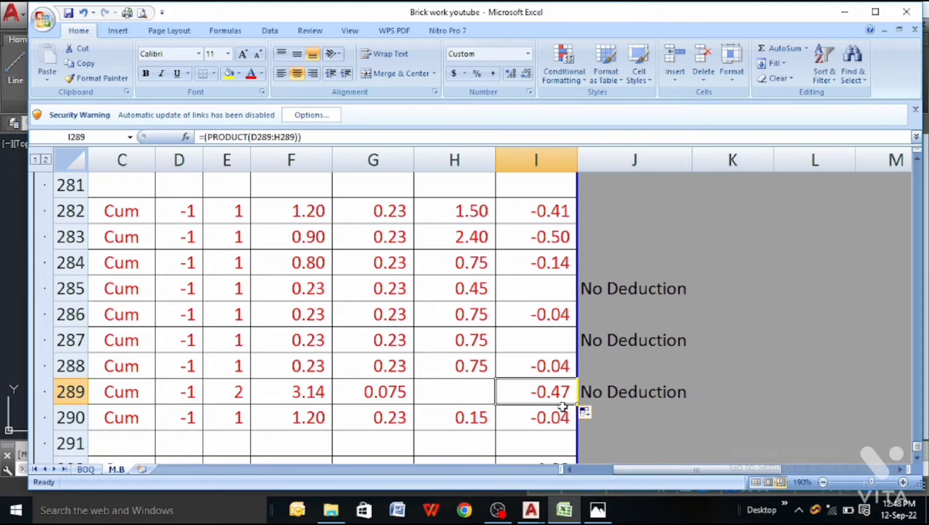
{"action": "left_click_drag", "start_coordinate": [635, 470], "coordinate": [561, 461]}
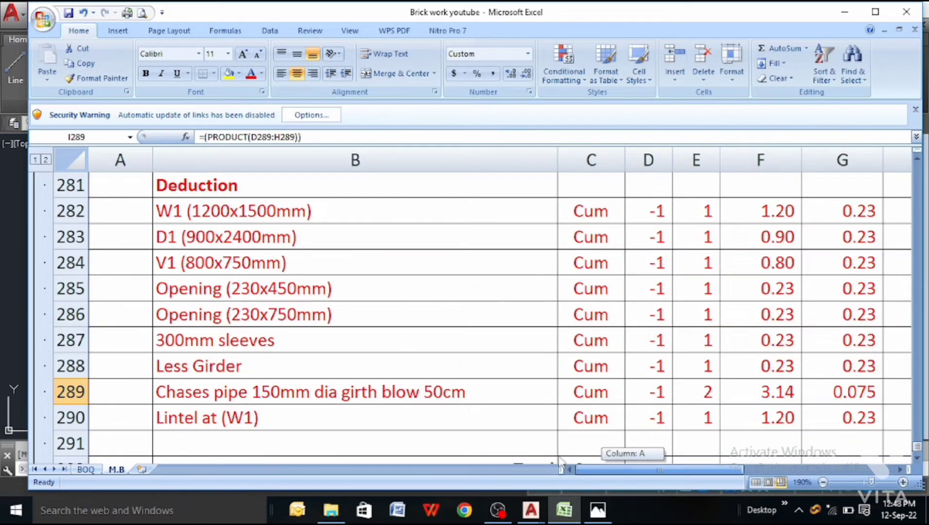
{"action": "left_click_drag", "start_coordinate": [559, 457], "coordinate": [634, 461]}
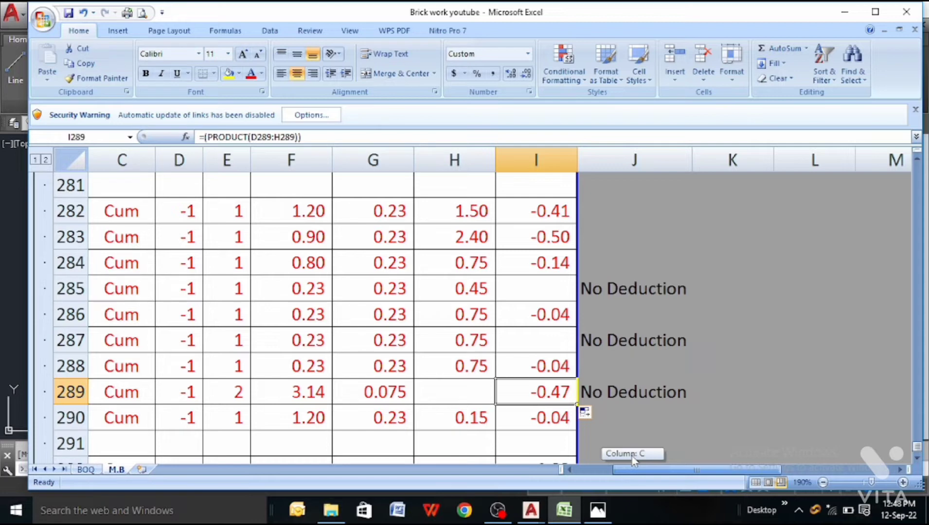
{"action": "left_click_drag", "start_coordinate": [633, 461], "coordinate": [580, 473]}
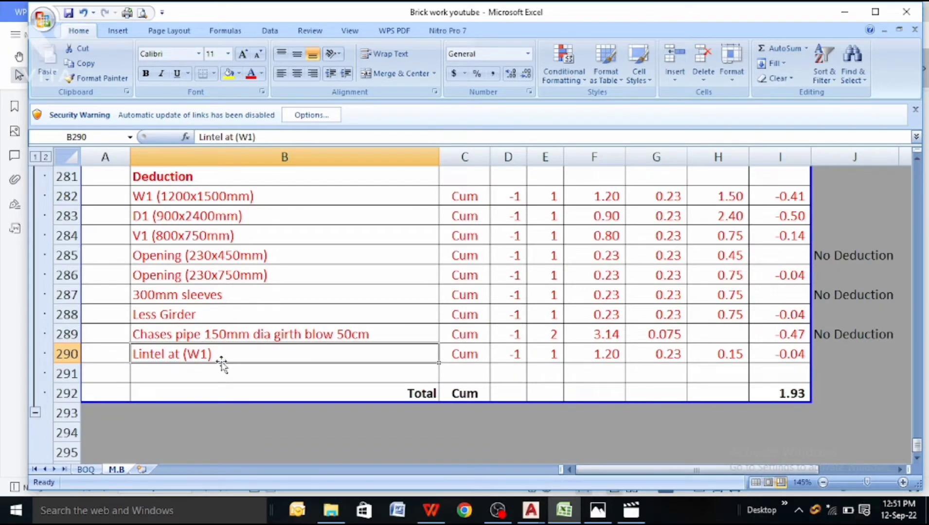
- Check the unit, number, length, width and height of the Lintel at (W1) deduction in row 290
{"action": "scroll", "coordinate": [185, 359], "scroll_direction": "up", "scroll_amount": 1}
{"action": "scroll", "coordinate": [185, 358], "scroll_direction": "up", "scroll_amount": 2}
{"action": "scroll", "coordinate": [185, 356], "scroll_direction": "down", "scroll_amount": 3}
{"action": "left_click", "coordinate": [460, 349]}
{"action": "left_click", "coordinate": [519, 348]}
{"action": "left_click", "coordinate": [591, 347]}
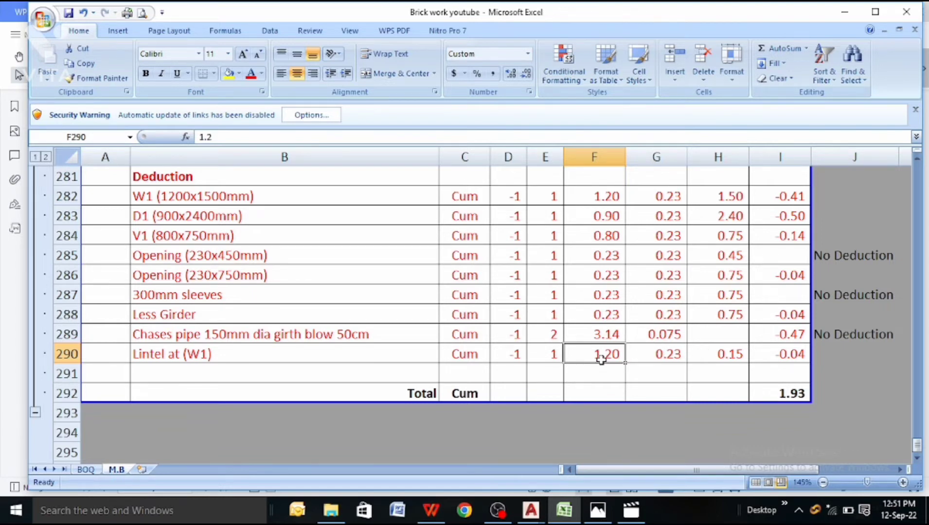
{"action": "left_click", "coordinate": [657, 354]}
{"action": "left_click", "coordinate": [706, 355]}
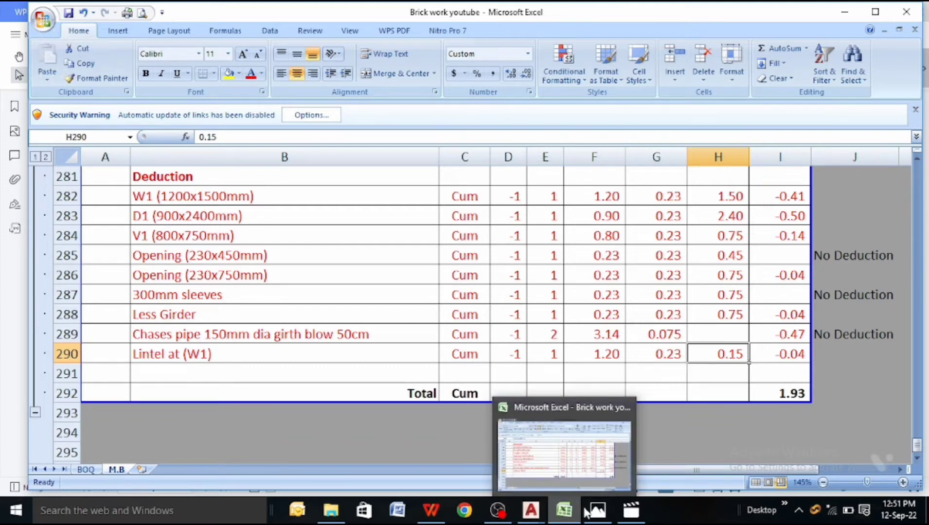
{"action": "mouse_move", "coordinate": [614, 518]}
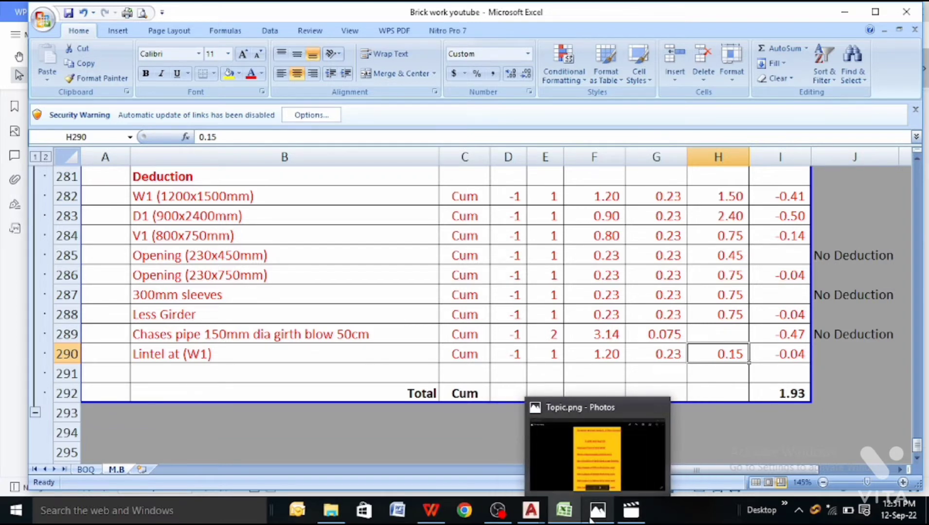
- Compare the W1 lintel deduction with the lintel bearing diagram in the WPS Office PDF, and check the Excel total formula in I292
{"action": "mouse_move", "coordinate": [526, 517]}
{"action": "left_click", "coordinate": [431, 510]}
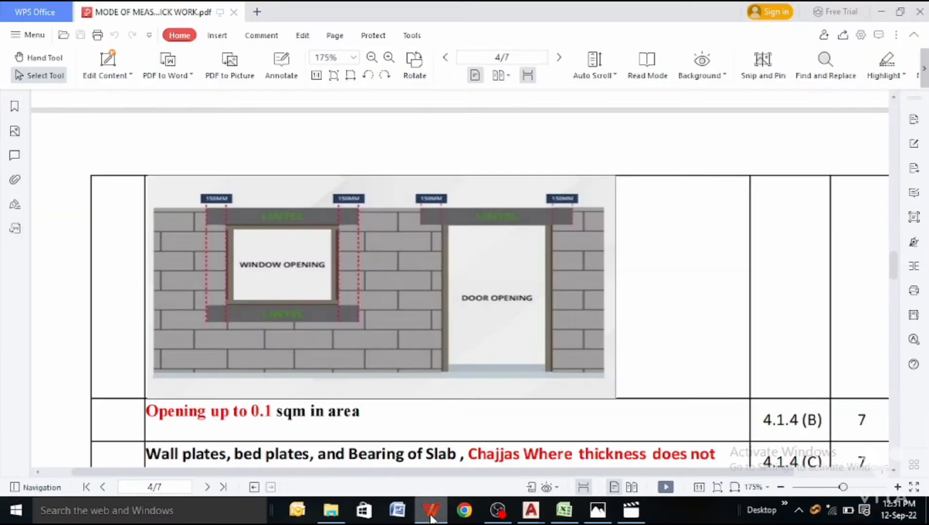
{"action": "scroll", "coordinate": [216, 211], "scroll_direction": "up", "scroll_amount": 3}
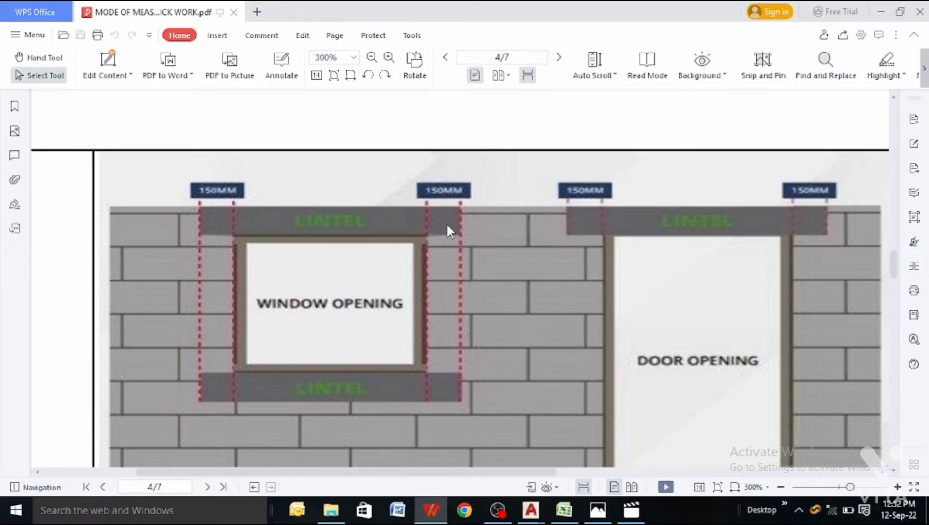
{"action": "left_click", "coordinate": [564, 510]}
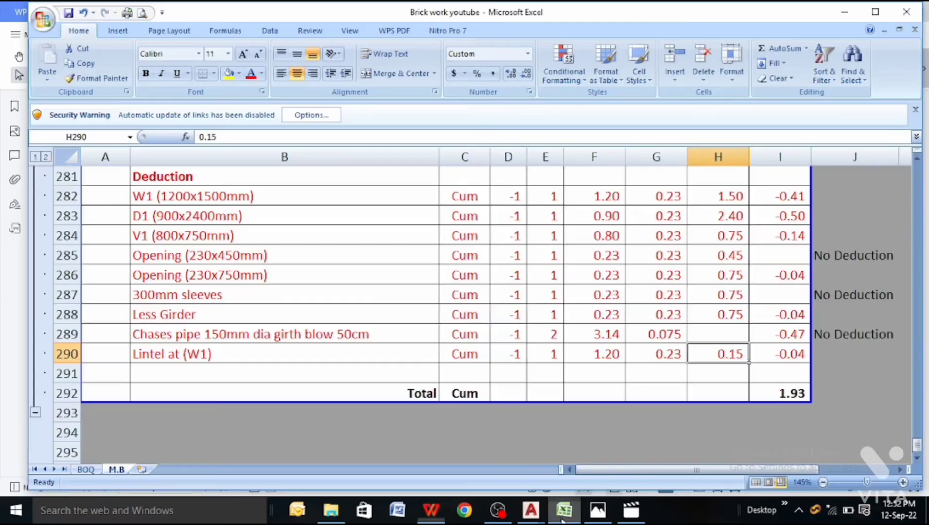
{"action": "left_click", "coordinate": [770, 393]}
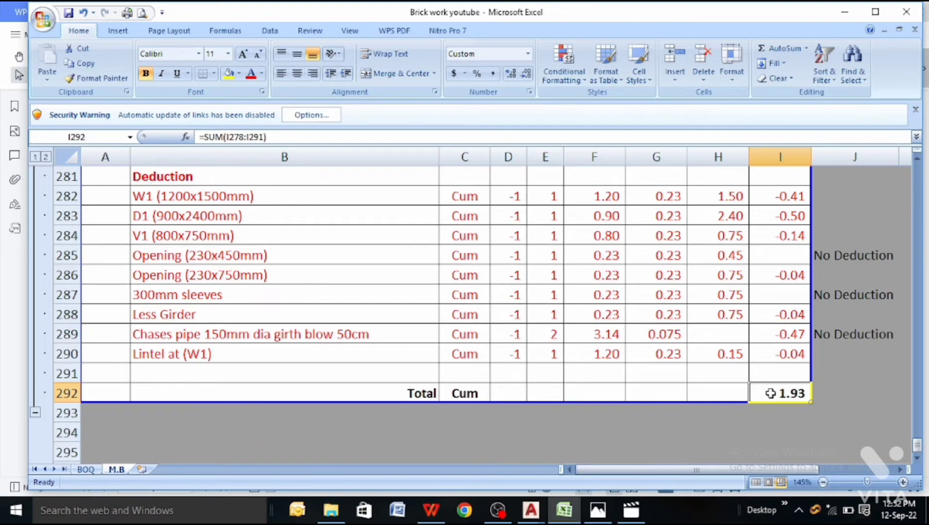
- Switch to the brick work measurement drawing in AutoCAD and examine the ground floor plan's grid X3 wall and the adjoining shop walls
{"action": "left_click", "coordinate": [534, 519]}
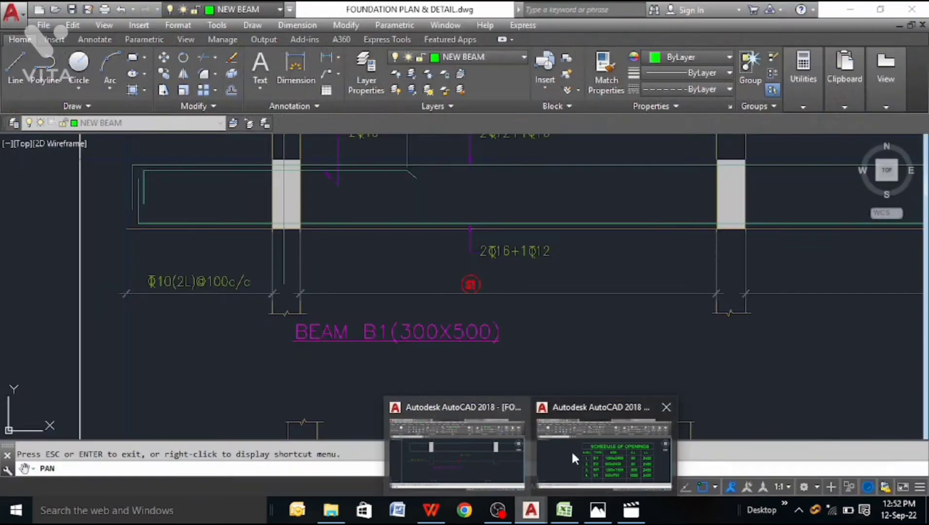
{"action": "left_click", "coordinate": [573, 446]}
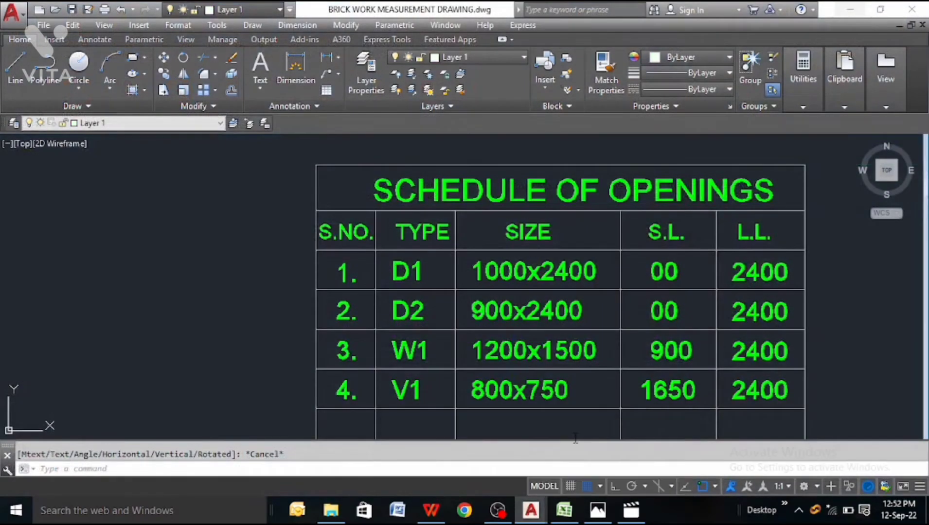
{"action": "scroll", "coordinate": [468, 298], "scroll_direction": "down", "scroll_amount": 12}
{"action": "scroll", "coordinate": [625, 192], "scroll_direction": "up", "scroll_amount": 2}
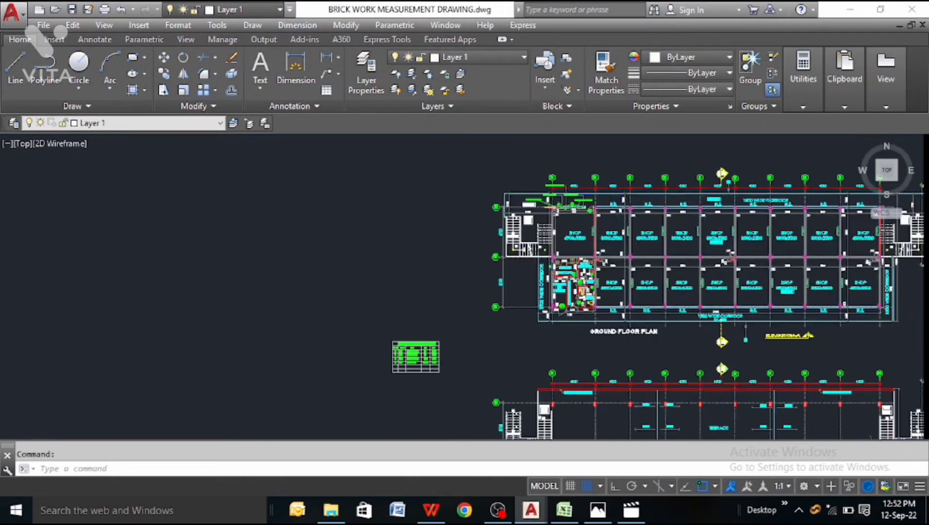
{"action": "scroll", "coordinate": [617, 260], "scroll_direction": "up", "scroll_amount": 5}
{"action": "scroll", "coordinate": [530, 240], "scroll_direction": "up", "scroll_amount": 4}
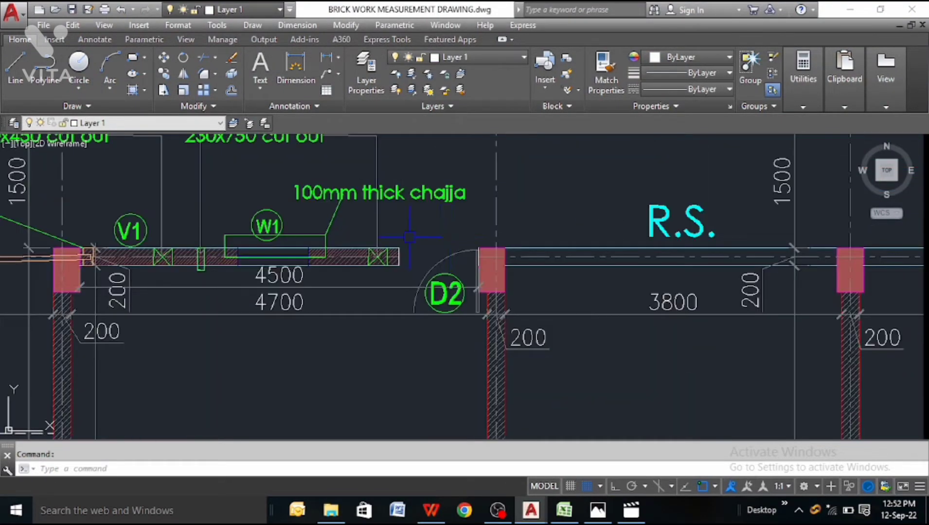
{"action": "scroll", "coordinate": [398, 238], "scroll_direction": "down", "scroll_amount": 6}
{"action": "scroll", "coordinate": [417, 287], "scroll_direction": "up", "scroll_amount": 4}
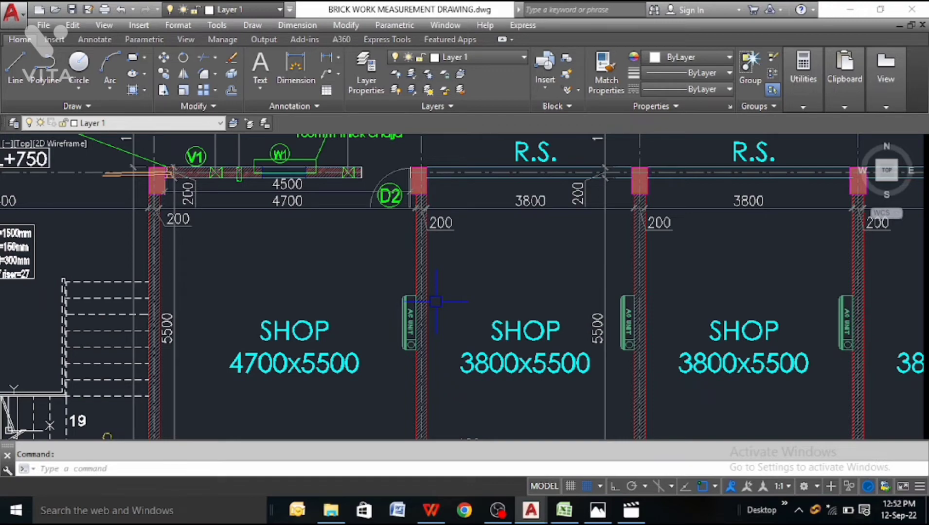
{"action": "scroll", "coordinate": [473, 237], "scroll_direction": "down", "scroll_amount": 5}
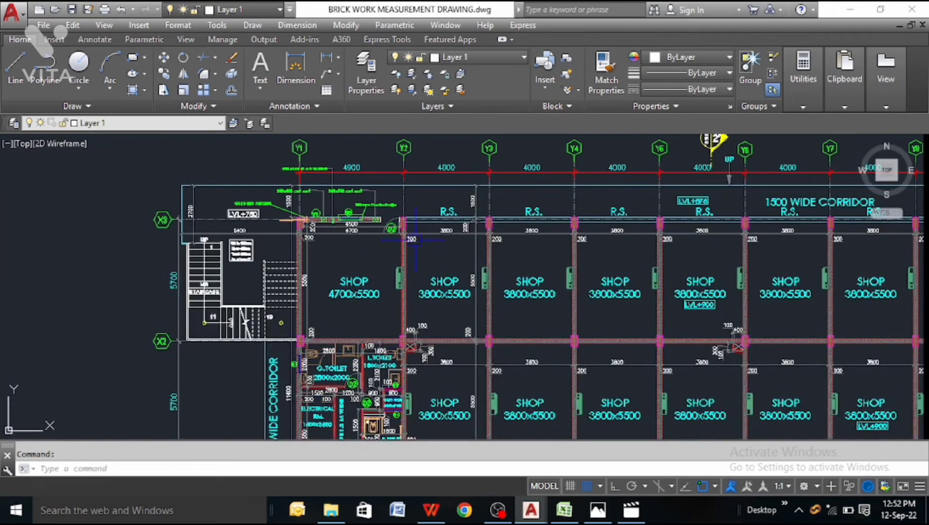
{"action": "scroll", "coordinate": [415, 239], "scroll_direction": "down", "scroll_amount": 4}
{"action": "scroll", "coordinate": [518, 207], "scroll_direction": "up", "scroll_amount": 4}
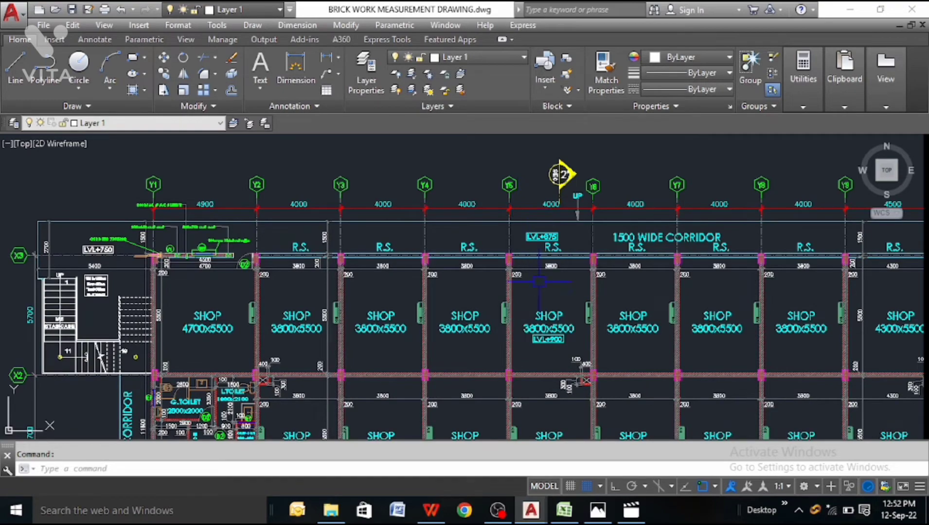
- Switch to Excel and check which wall and deduction rows the total formula in I292 covers
{"action": "left_click", "coordinate": [564, 510]}
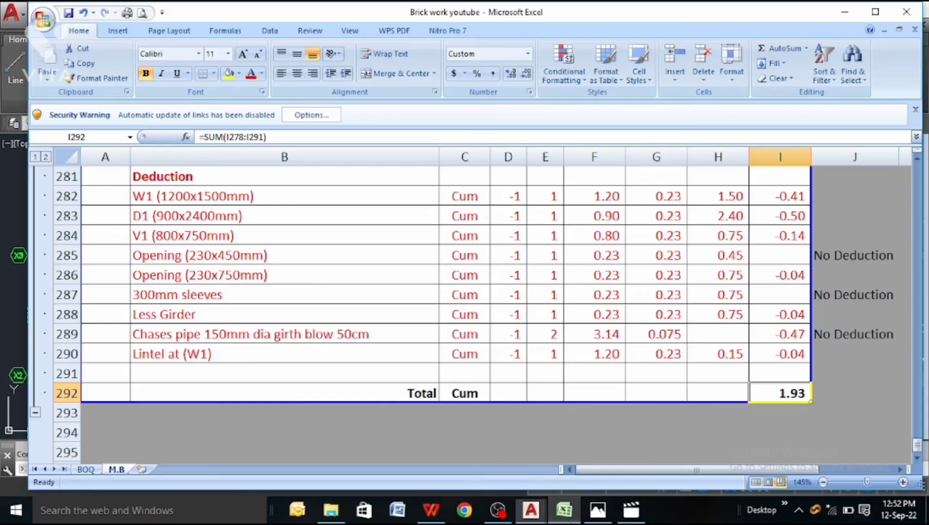
{"action": "double_click", "coordinate": [778, 392]}
{"action": "scroll", "coordinate": [804, 321], "scroll_direction": "up", "scroll_amount": 2}
{"action": "key", "text": "Return"}
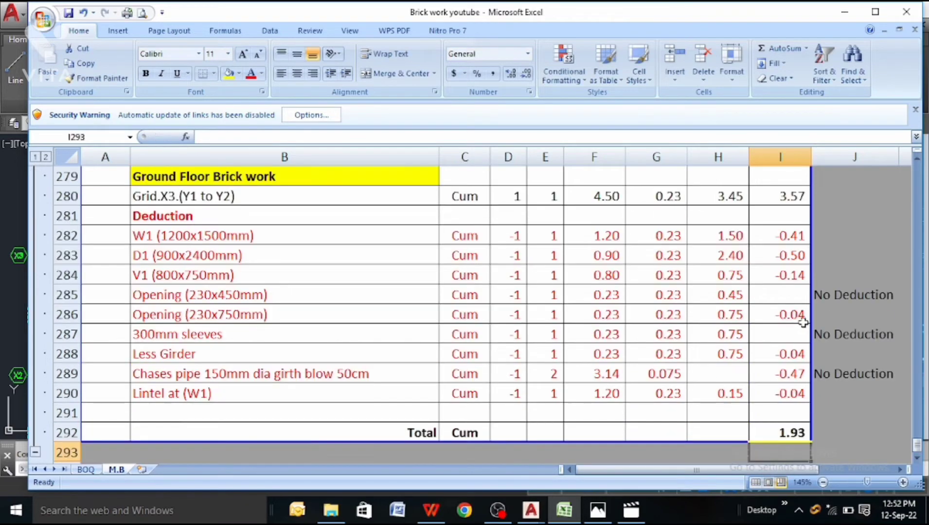
- Review the BOQ sheet's items, units, rates and quantities from Plain Cement Concrete through Masonry Work
{"action": "left_click", "coordinate": [85, 469]}
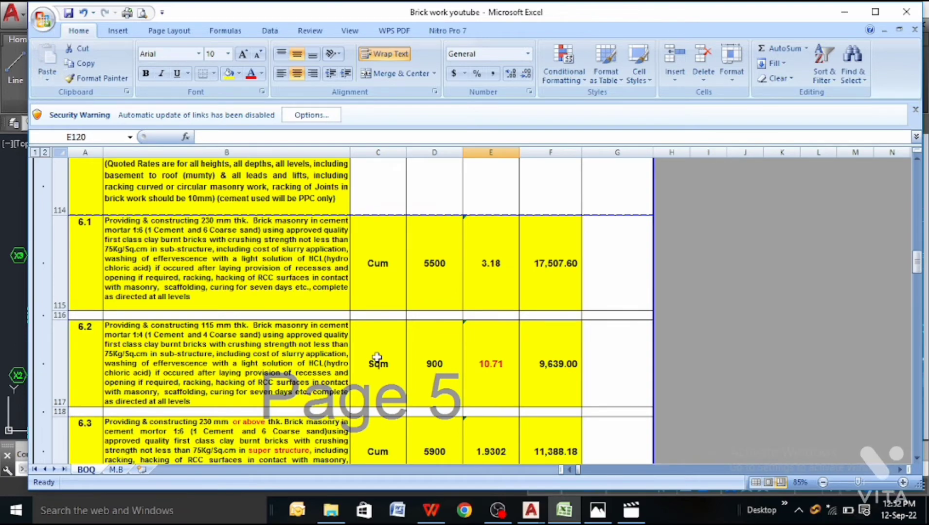
{"action": "scroll", "coordinate": [440, 328], "scroll_direction": "up", "scroll_amount": 10}
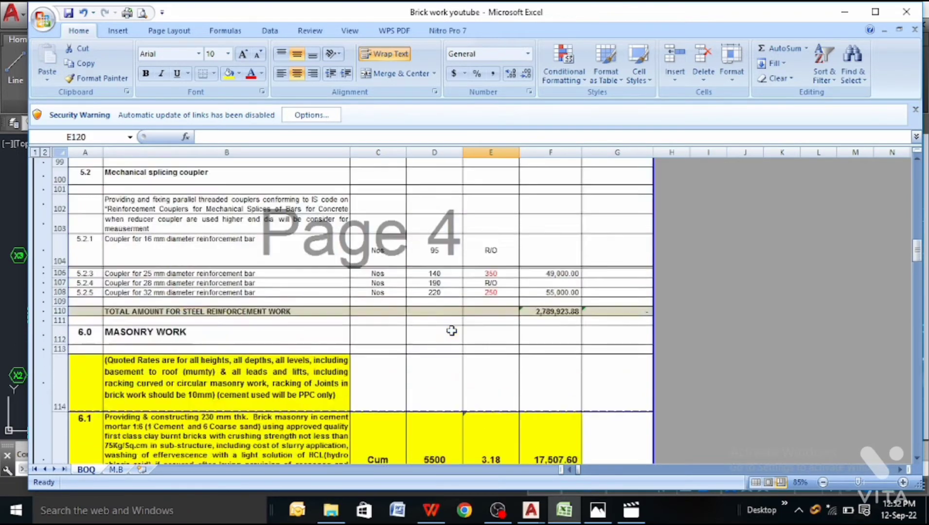
{"action": "scroll", "coordinate": [451, 331], "scroll_direction": "up", "scroll_amount": 12}
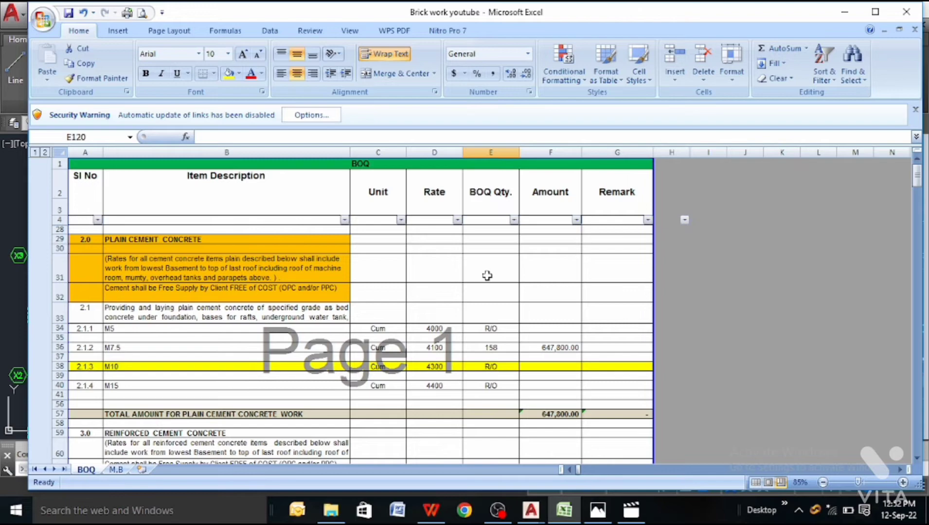
{"action": "scroll", "coordinate": [486, 274], "scroll_direction": "down", "scroll_amount": 5}
{"action": "scroll", "coordinate": [487, 283], "scroll_direction": "up", "scroll_amount": 5}
{"action": "scroll", "coordinate": [538, 261], "scroll_direction": "down", "scroll_amount": 6}
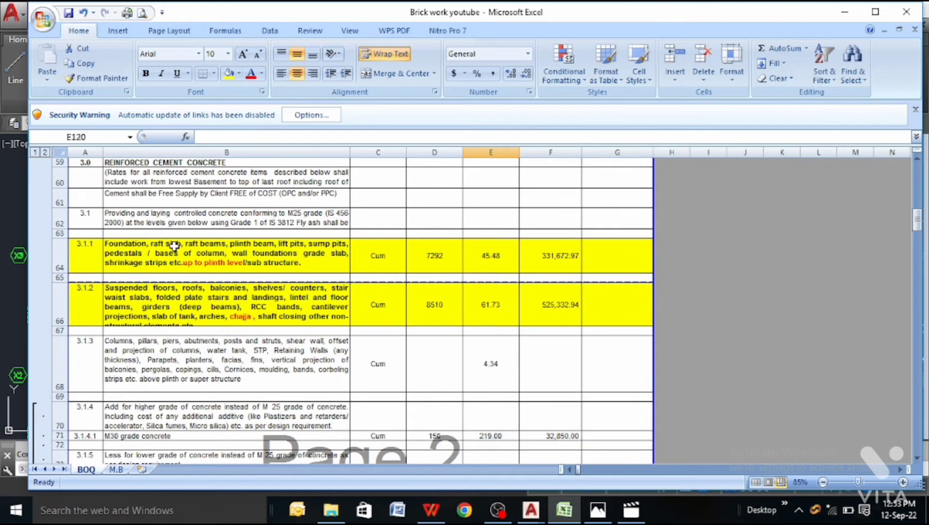
{"action": "scroll", "coordinate": [275, 255], "scroll_direction": "down", "scroll_amount": 14}
{"action": "scroll", "coordinate": [276, 256], "scroll_direction": "down", "scroll_amount": 4}
{"action": "scroll", "coordinate": [282, 269], "scroll_direction": "up", "scroll_amount": 2}
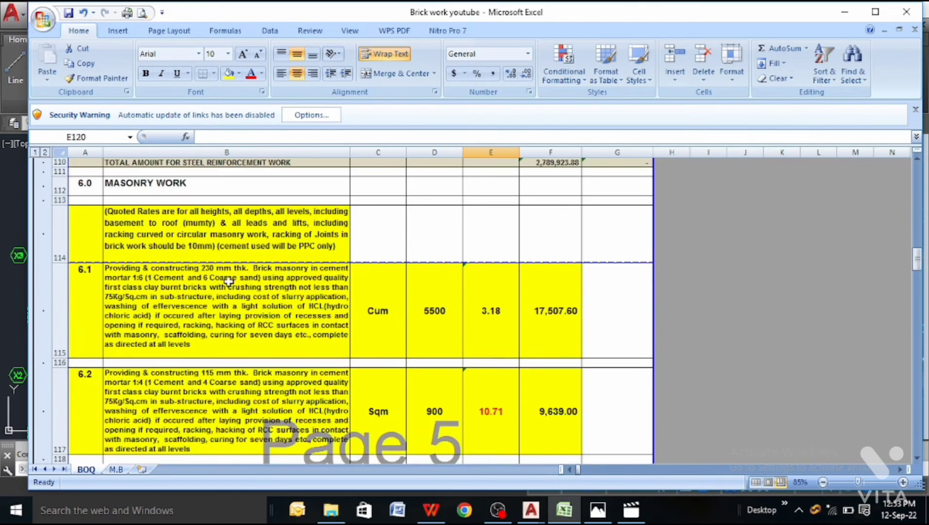
- Enlarge the BOQ sheet to 100% and look through the items from Masonry Work to the miscellaneous and structural steel works
{"action": "scroll", "coordinate": [229, 283], "scroll_direction": "up", "scroll_amount": 1, "text": "ctrl"}
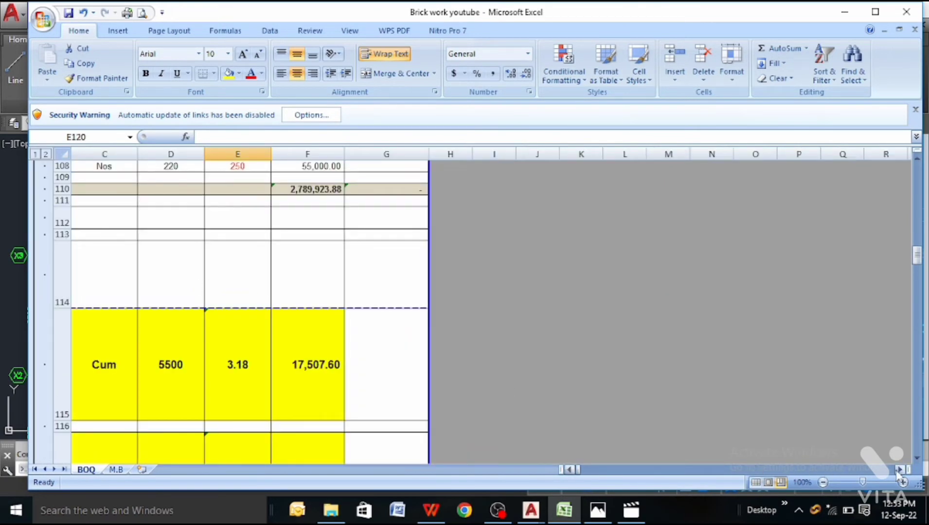
{"action": "left_click", "coordinate": [569, 469]}
{"action": "scroll", "coordinate": [586, 377], "scroll_direction": "down", "scroll_amount": 4}
{"action": "scroll", "coordinate": [586, 377], "scroll_direction": "up", "scroll_amount": 2}
{"action": "scroll", "coordinate": [551, 322], "scroll_direction": "down", "scroll_amount": 20}
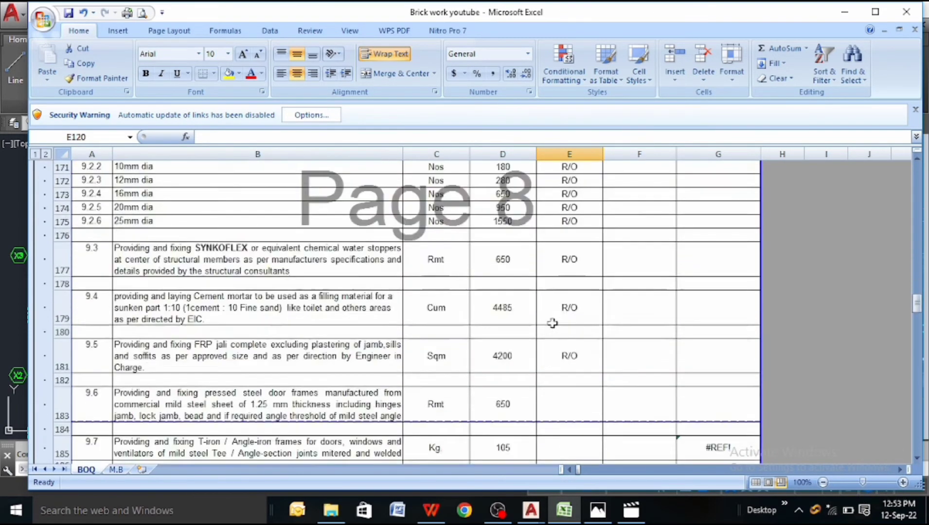
{"action": "scroll", "coordinate": [553, 323], "scroll_direction": "up", "scroll_amount": 20}
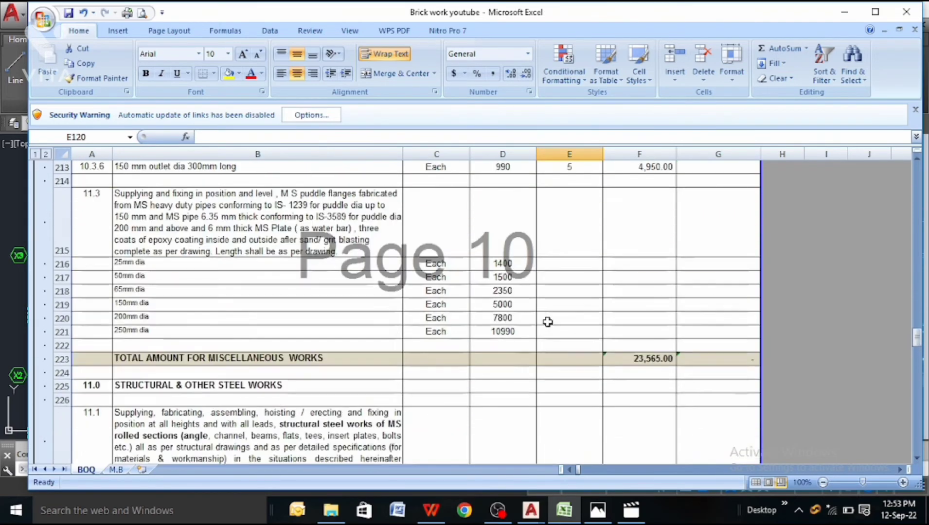
{"action": "scroll", "coordinate": [546, 322], "scroll_direction": "up", "scroll_amount": 18}
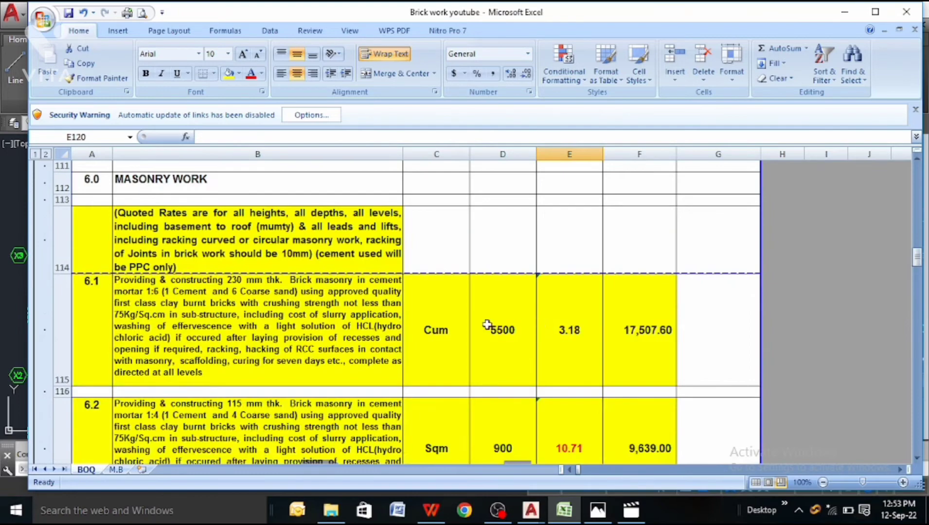
- Check the linked BOQ quantities of masonry items 6.1, 6.2 and 6.3, and trace item 6.3 to its source total in the M.B sheet
{"action": "left_click", "coordinate": [353, 337]}
{"action": "left_click", "coordinate": [556, 336]}
{"action": "left_click", "coordinate": [572, 412]}
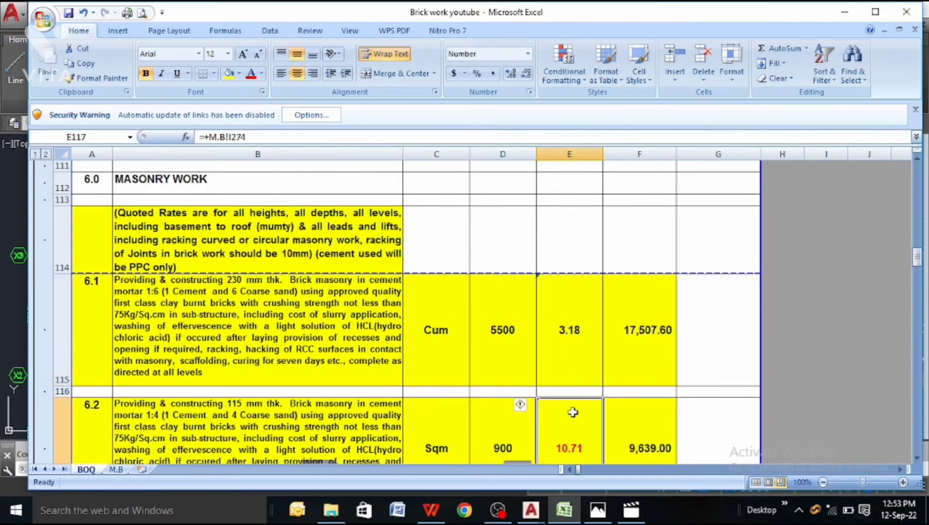
{"action": "scroll", "coordinate": [571, 412], "scroll_direction": "down", "scroll_amount": 2}
{"action": "left_click", "coordinate": [563, 326]}
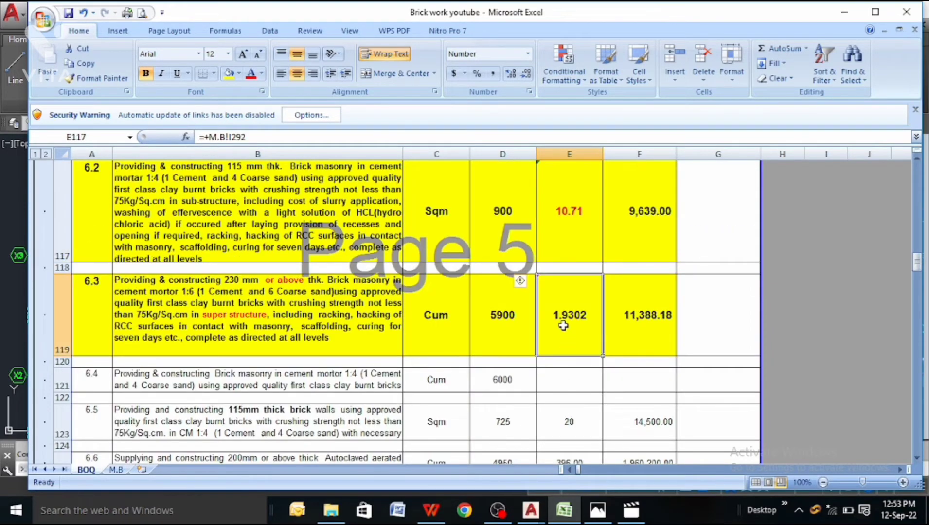
{"action": "key", "text": "ctrl+bracketleft"}
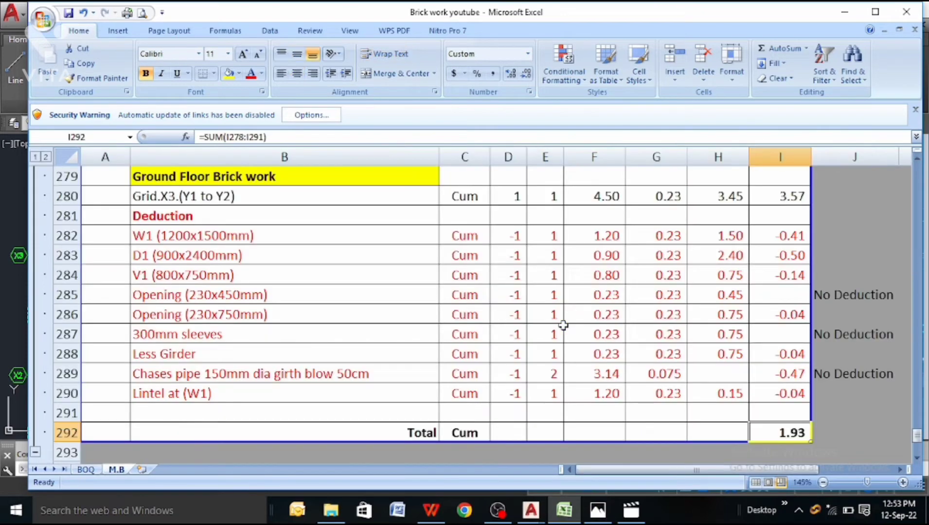
{"action": "scroll", "coordinate": [564, 331], "scroll_direction": "up", "scroll_amount": 1}
{"action": "scroll", "coordinate": [569, 340], "scroll_direction": "down", "scroll_amount": 1}
- Switch to the brick work measurement drawing in AutoCAD and examine Section-2 around the 1500 mm wide passage and plinth, plus the ground floor plan
{"action": "mouse_move", "coordinate": [531, 509]}
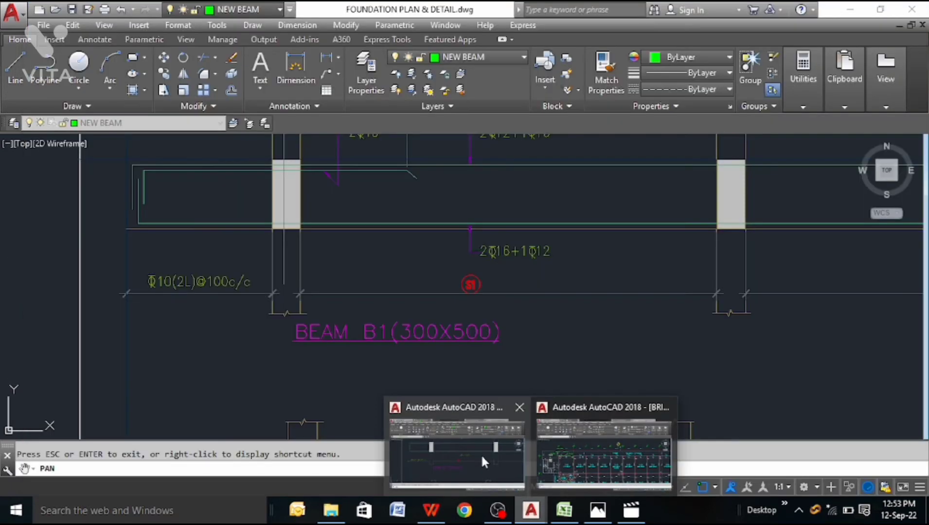
{"action": "left_click", "coordinate": [482, 458]}
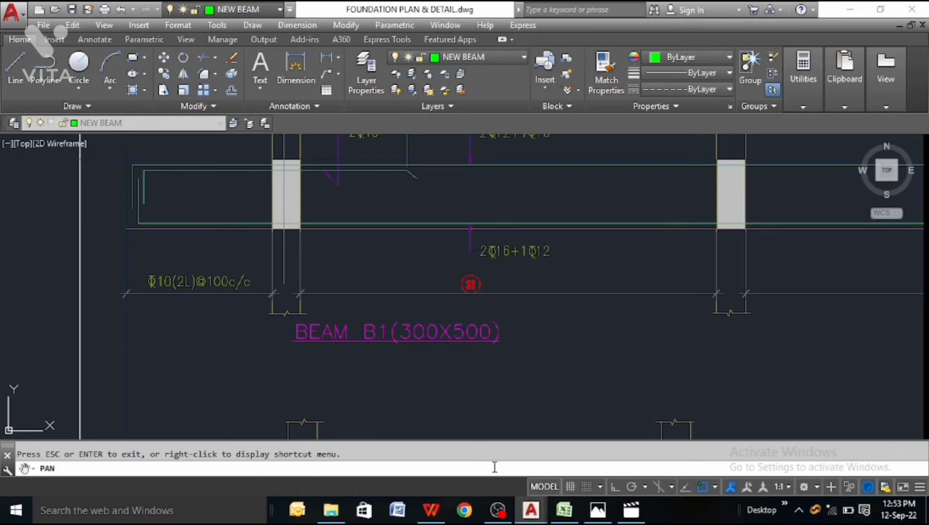
{"action": "mouse_move", "coordinate": [532, 519]}
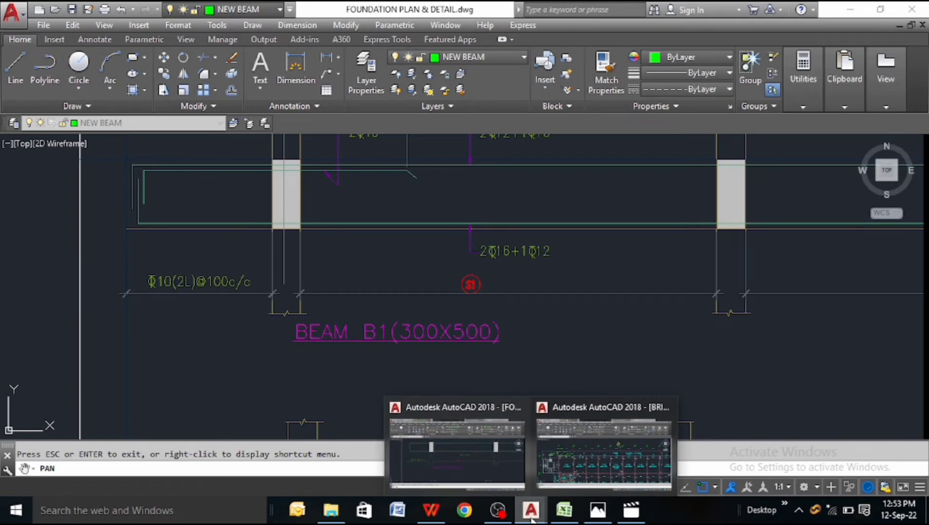
{"action": "left_click", "coordinate": [603, 454]}
{"action": "scroll", "coordinate": [351, 245], "scroll_direction": "down", "scroll_amount": 8}
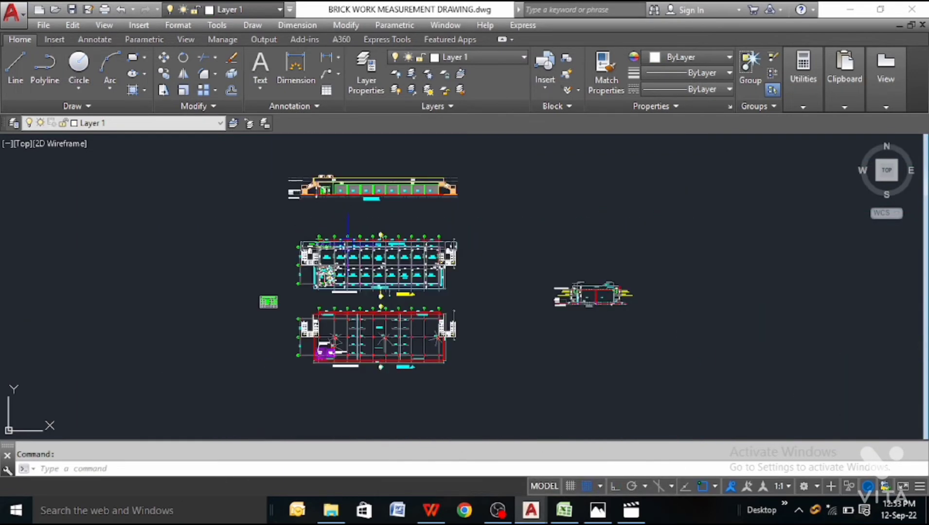
{"action": "scroll", "coordinate": [298, 178], "scroll_direction": "up", "scroll_amount": 9}
{"action": "scroll", "coordinate": [298, 177], "scroll_direction": "down", "scroll_amount": 12}
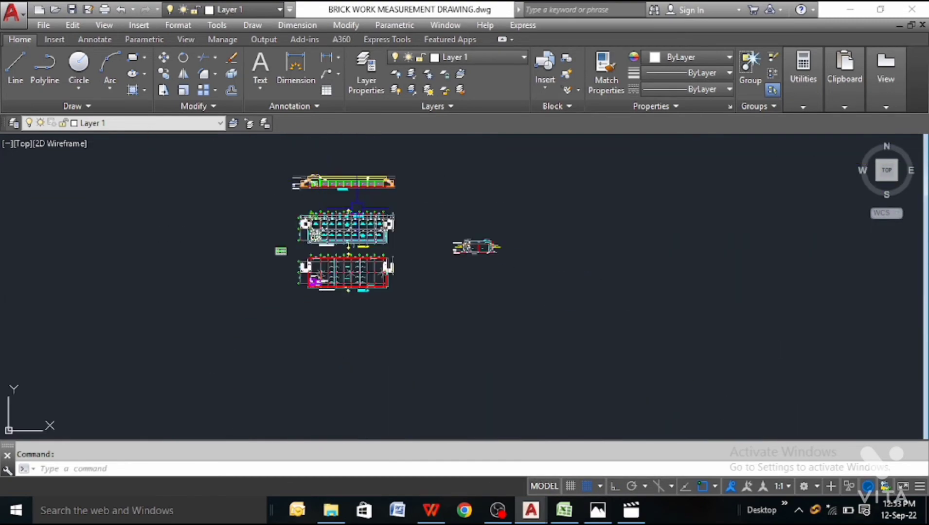
{"action": "scroll", "coordinate": [452, 249], "scroll_direction": "up", "scroll_amount": 12}
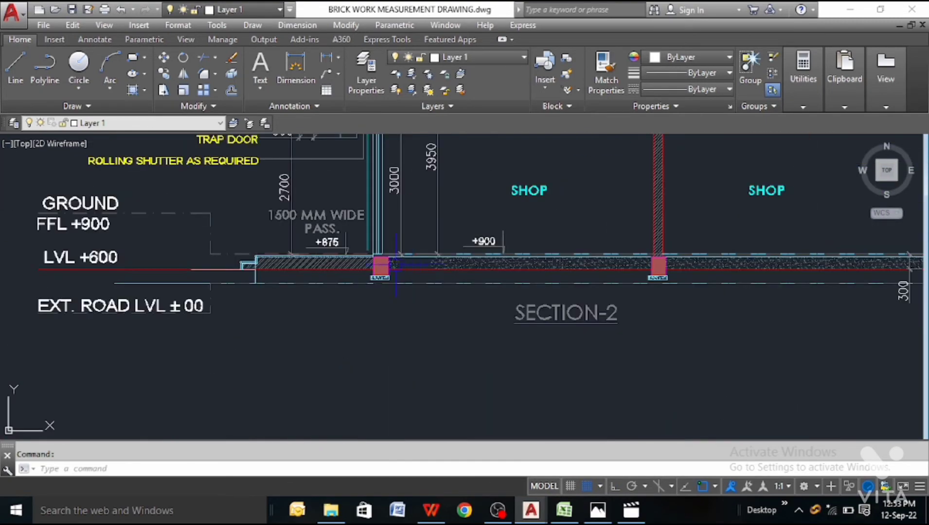
{"action": "scroll", "coordinate": [339, 249], "scroll_direction": "down", "scroll_amount": 4}
{"action": "scroll", "coordinate": [339, 249], "scroll_direction": "up", "scroll_amount": 5}
{"action": "scroll", "coordinate": [284, 260], "scroll_direction": "down", "scroll_amount": 4}
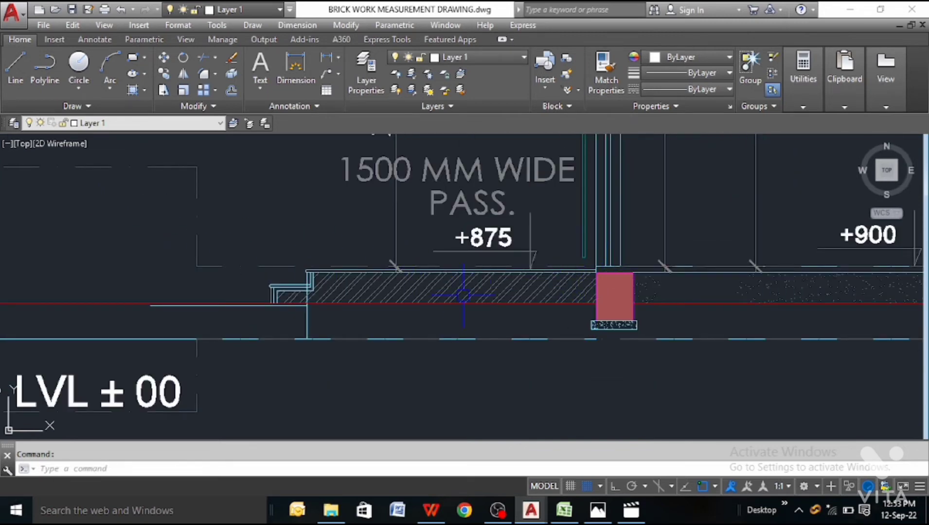
{"action": "scroll", "coordinate": [463, 295], "scroll_direction": "down", "scroll_amount": 10}
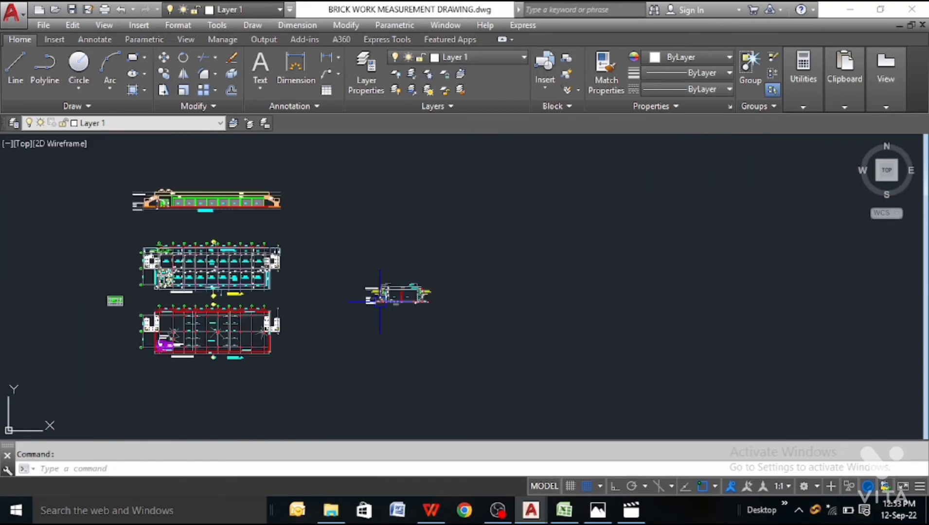
{"action": "scroll", "coordinate": [210, 268], "scroll_direction": "up", "scroll_amount": 8}
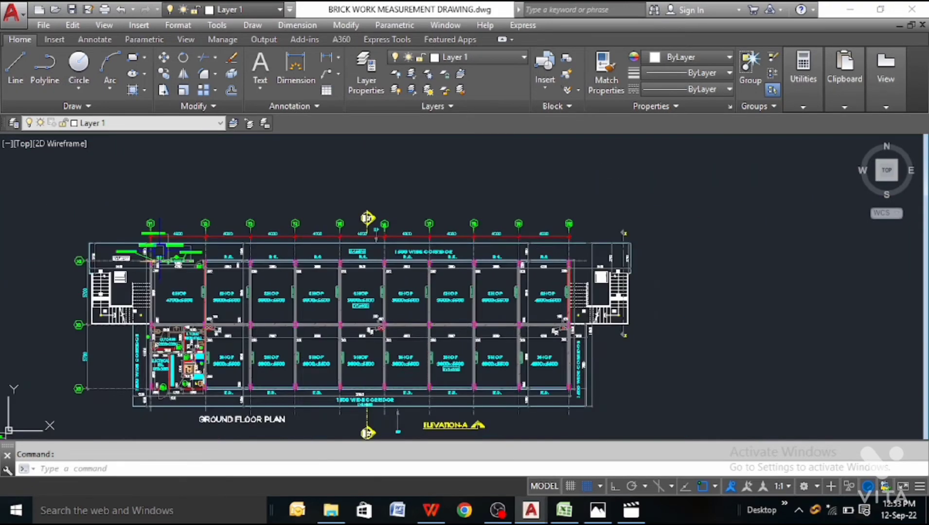
- Switch to Excel and review the M.B sheet from the ground floor total up to the Masonry Work heading
{"action": "left_click", "coordinate": [564, 509]}
{"action": "scroll", "coordinate": [437, 309], "scroll_direction": "up", "scroll_amount": 6}
{"action": "scroll", "coordinate": [439, 311], "scroll_direction": "up", "scroll_amount": 2}
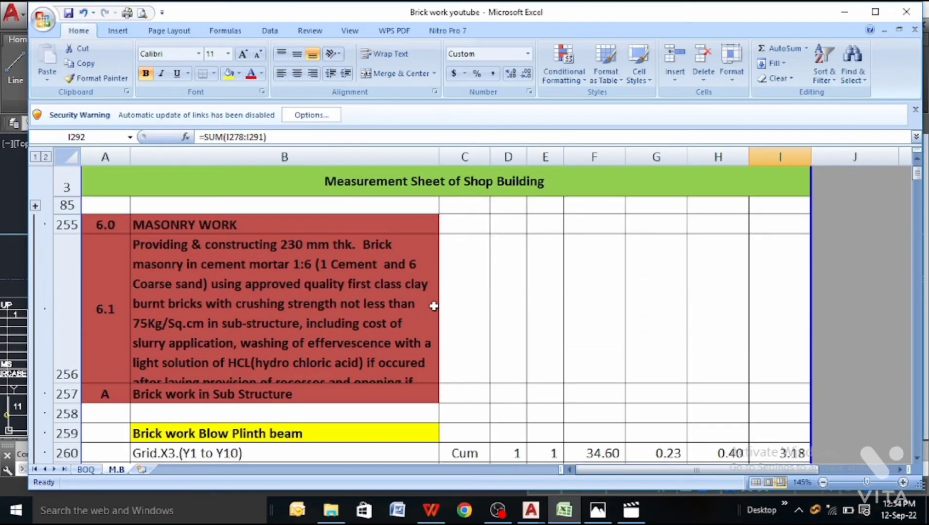
- Check the Grid X3 (Y1 to Y10) entry below the plinth beam, and examine that wall line in AutoCAD's brick work measurement drawing
{"action": "left_click", "coordinate": [246, 389]}
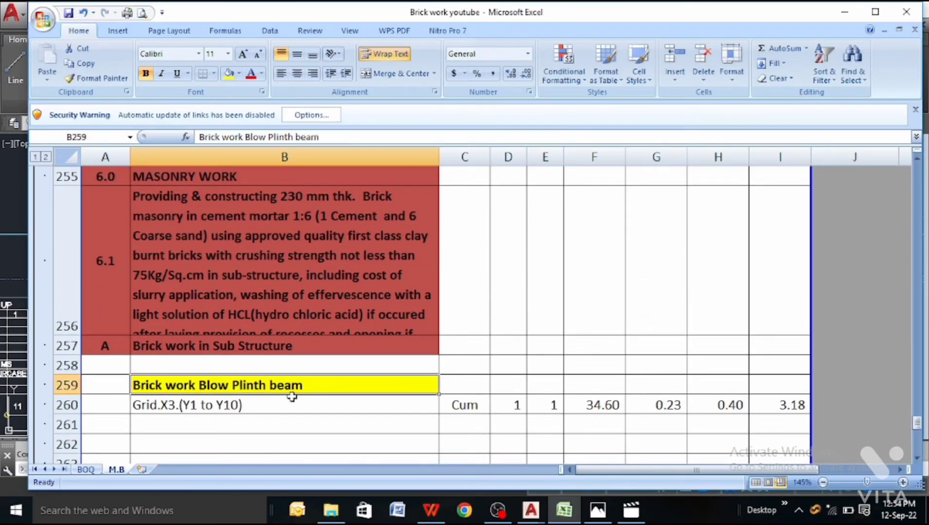
{"action": "left_click", "coordinate": [231, 404]}
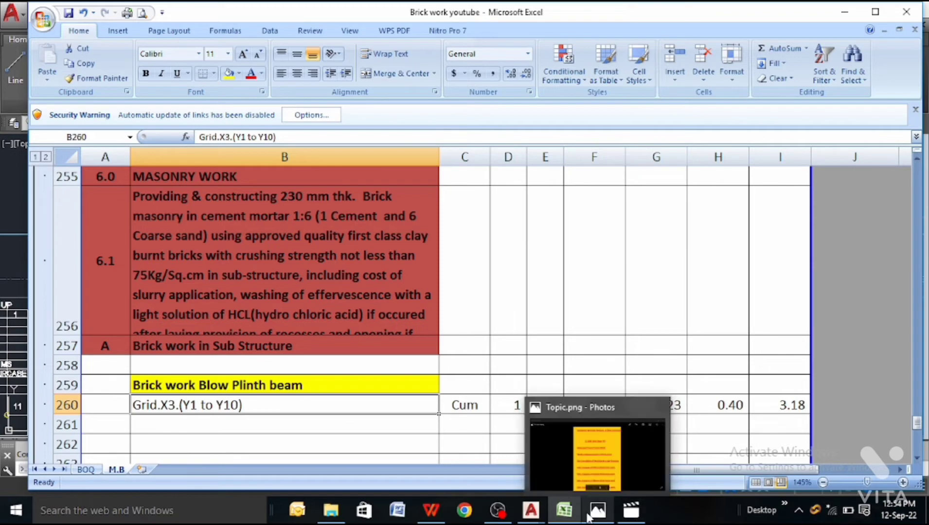
{"action": "mouse_move", "coordinate": [547, 518]}
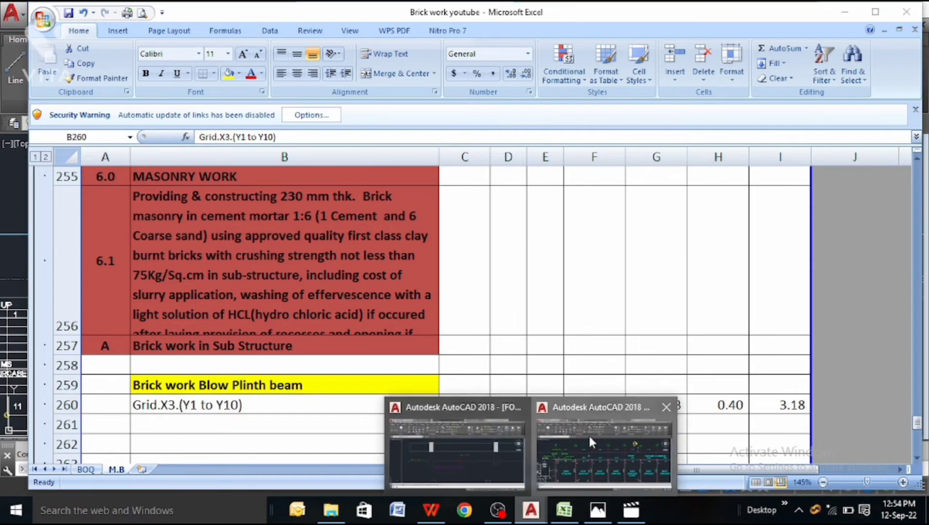
{"action": "left_click", "coordinate": [589, 434]}
{"action": "scroll", "coordinate": [221, 302], "scroll_direction": "down", "scroll_amount": 5}
{"action": "scroll", "coordinate": [221, 301], "scroll_direction": "up", "scroll_amount": 5}
{"action": "scroll", "coordinate": [221, 302], "scroll_direction": "down", "scroll_amount": 7}
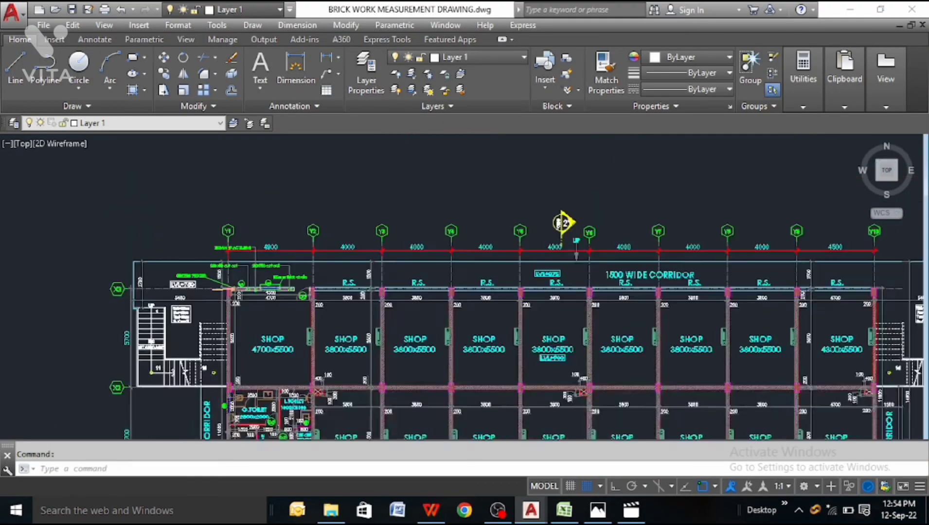
{"action": "scroll", "coordinate": [167, 272], "scroll_direction": "up", "scroll_amount": 5}
{"action": "scroll", "coordinate": [659, 259], "scroll_direction": "down", "scroll_amount": 5}
{"action": "scroll", "coordinate": [617, 274], "scroll_direction": "up", "scroll_amount": 5}
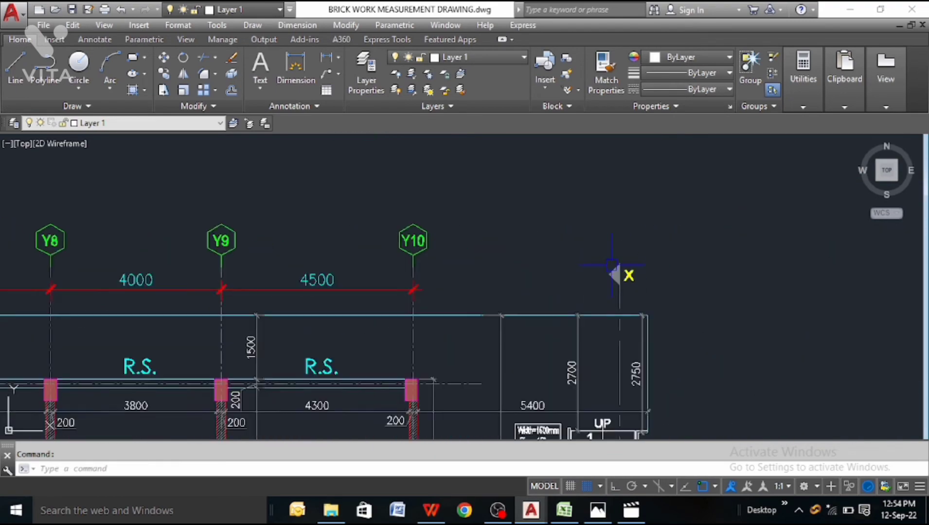
- Dimension the overall length along grid X3 from the Y1 column's outer face to the Y10 column's outer face
{"action": "scroll", "coordinate": [608, 266], "scroll_direction": "down", "scroll_amount": 5}
{"action": "scroll", "coordinate": [225, 292], "scroll_direction": "up", "scroll_amount": 2}
{"action": "left_click", "coordinate": [296, 68]}
{"action": "scroll", "coordinate": [145, 294], "scroll_direction": "up", "scroll_amount": 8}
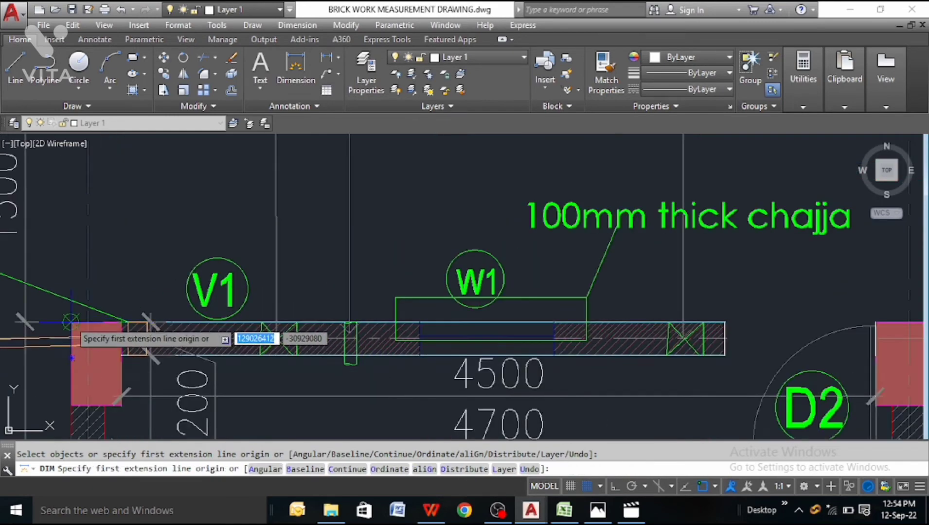
{"action": "left_click", "coordinate": [122, 322]}
{"action": "scroll", "coordinate": [122, 322], "scroll_direction": "down", "scroll_amount": 5}
{"action": "scroll", "coordinate": [80, 318], "scroll_direction": "up", "scroll_amount": 2}
{"action": "scroll", "coordinate": [410, 324], "scroll_direction": "down", "scroll_amount": 4}
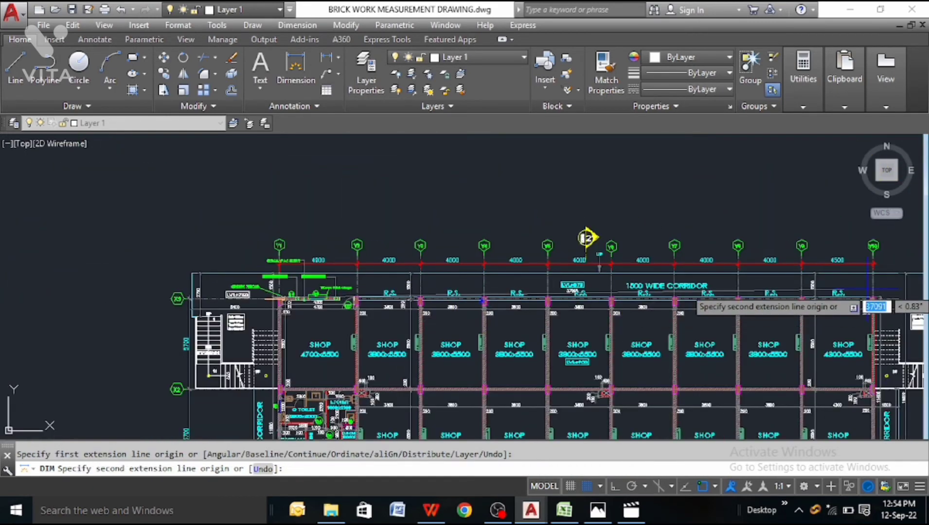
{"action": "scroll", "coordinate": [694, 311], "scroll_direction": "up", "scroll_amount": 6}
{"action": "scroll", "coordinate": [690, 308], "scroll_direction": "down", "scroll_amount": 4}
{"action": "scroll", "coordinate": [745, 310], "scroll_direction": "up", "scroll_amount": 3}
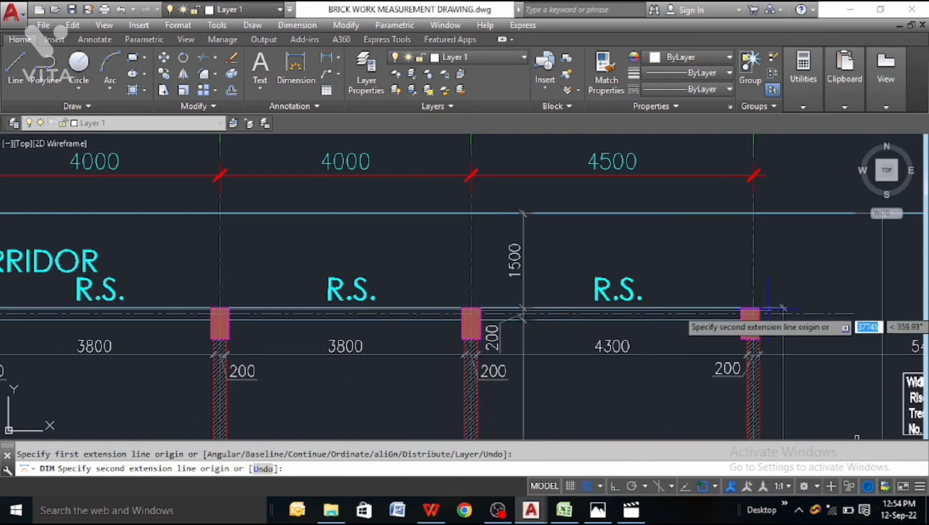
{"action": "left_click", "coordinate": [760, 307]}
{"action": "scroll", "coordinate": [759, 307], "scroll_direction": "down", "scroll_amount": 4}
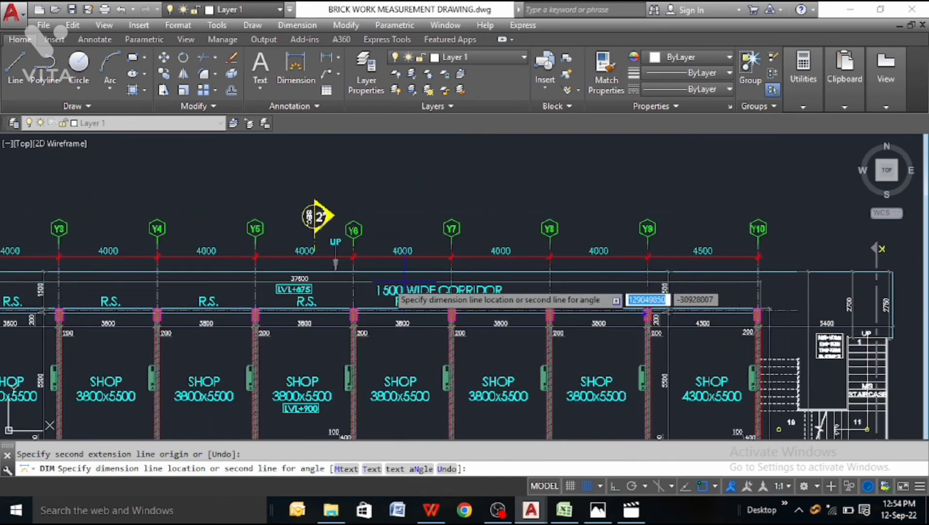
{"action": "scroll", "coordinate": [370, 291], "scroll_direction": "up", "scroll_amount": 6}
{"action": "scroll", "coordinate": [284, 284], "scroll_direction": "up", "scroll_amount": 2}
{"action": "left_click", "coordinate": [336, 300]}
{"action": "scroll", "coordinate": [337, 304], "scroll_direction": "down", "scroll_amount": 6}
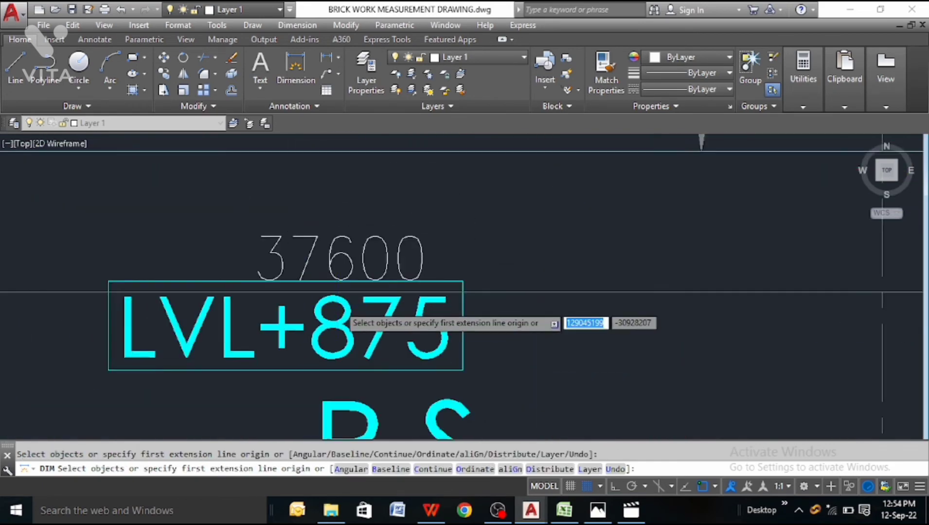
- Dimension the width of the column at the intersection of grids X3 and Y2
{"action": "scroll", "coordinate": [135, 323], "scroll_direction": "up", "scroll_amount": 5}
{"action": "scroll", "coordinate": [224, 321], "scroll_direction": "down", "scroll_amount": 2}
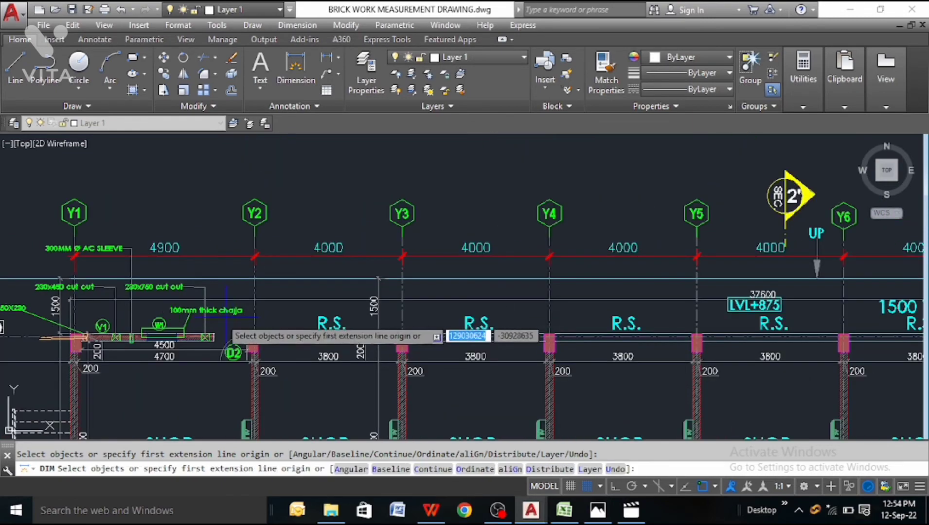
{"action": "scroll", "coordinate": [242, 320], "scroll_direction": "up", "scroll_amount": 5}
{"action": "scroll", "coordinate": [311, 382], "scroll_direction": "down", "scroll_amount": 2}
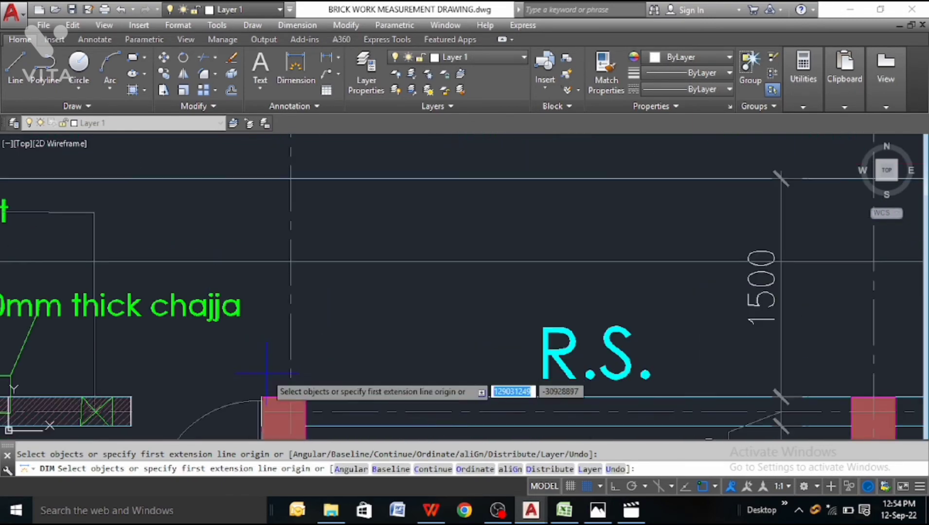
{"action": "scroll", "coordinate": [273, 389], "scroll_direction": "up", "scroll_amount": 2}
{"action": "left_click", "coordinate": [241, 393]}
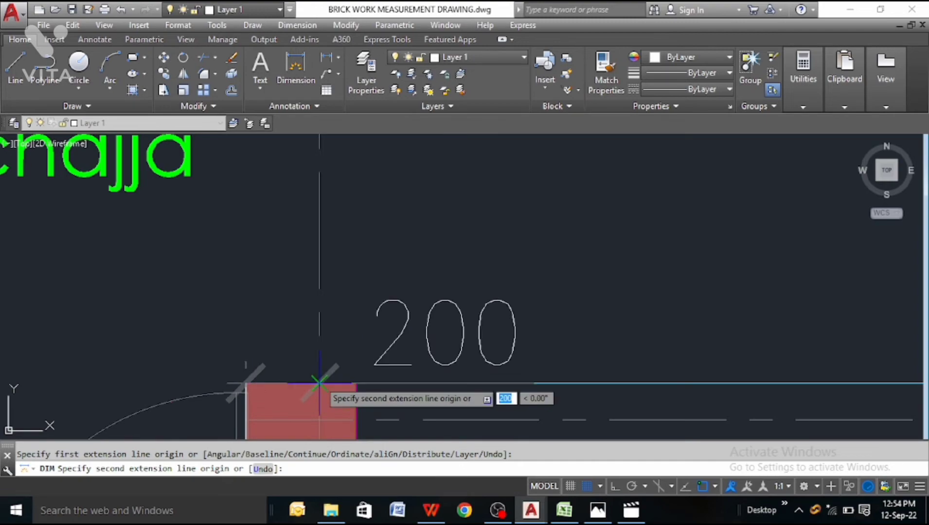
{"action": "left_click", "coordinate": [361, 383]}
{"action": "left_click", "coordinate": [360, 382]}
{"action": "scroll", "coordinate": [358, 292], "scroll_direction": "down", "scroll_amount": 6}
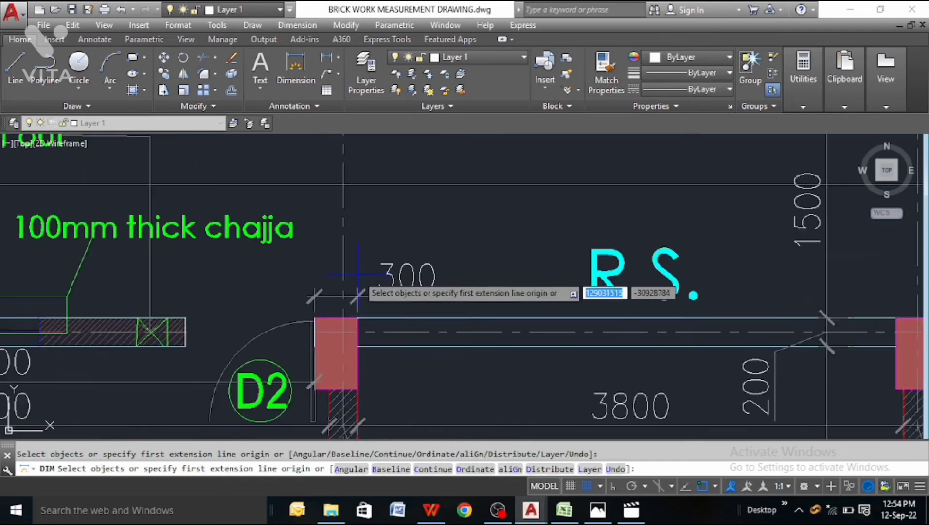
{"action": "scroll", "coordinate": [374, 292], "scroll_direction": "down", "scroll_amount": 2}
{"action": "scroll", "coordinate": [560, 314], "scroll_direction": "up", "scroll_amount": 2}
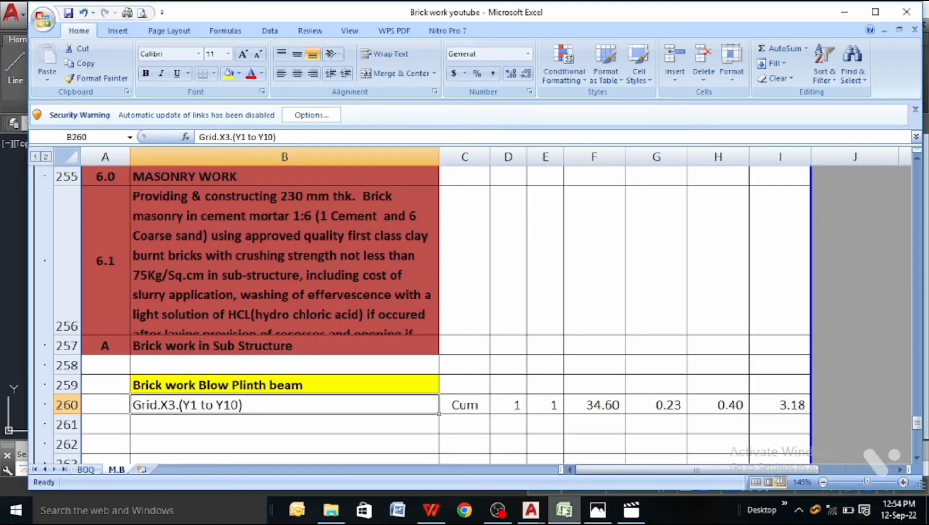
- Switch to Excel and check the length formula, width and height of the Grid X3 (Y1 to Y10) entry in row 260
{"action": "left_click", "coordinate": [564, 509]}
{"action": "left_click", "coordinate": [595, 399]}
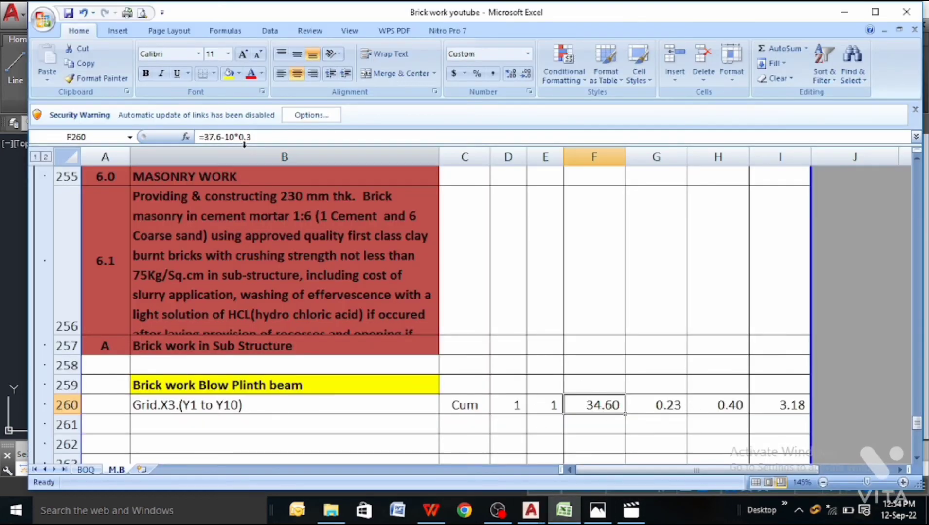
{"action": "double_click", "coordinate": [590, 405]}
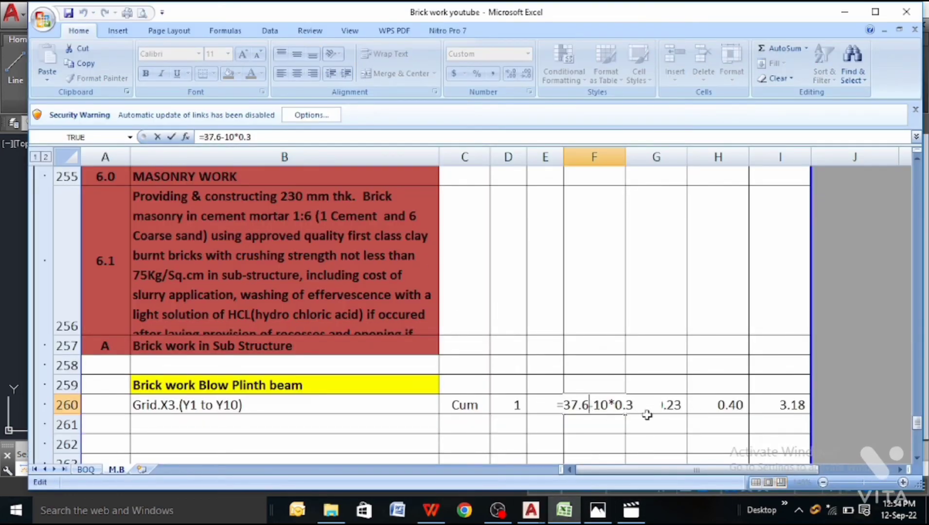
{"action": "key", "text": "Return"}
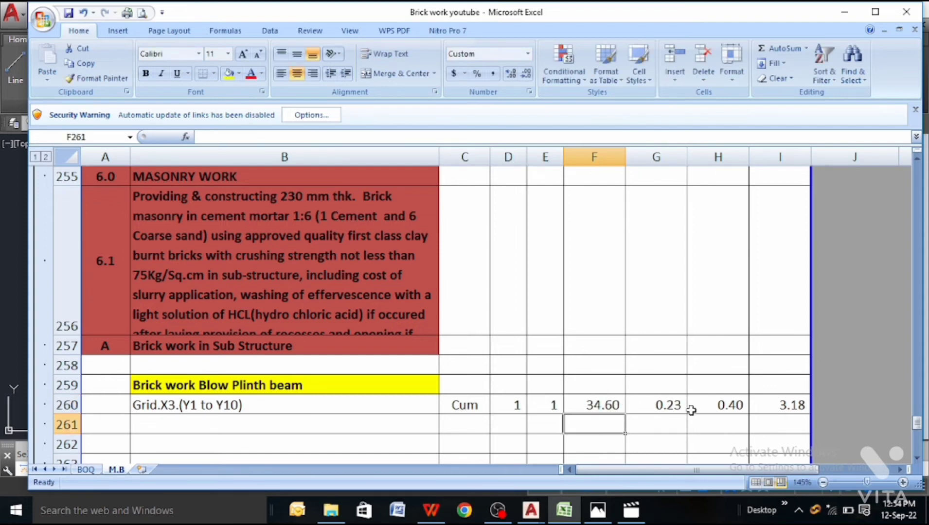
{"action": "left_click", "coordinate": [681, 405]}
{"action": "left_click", "coordinate": [720, 404]}
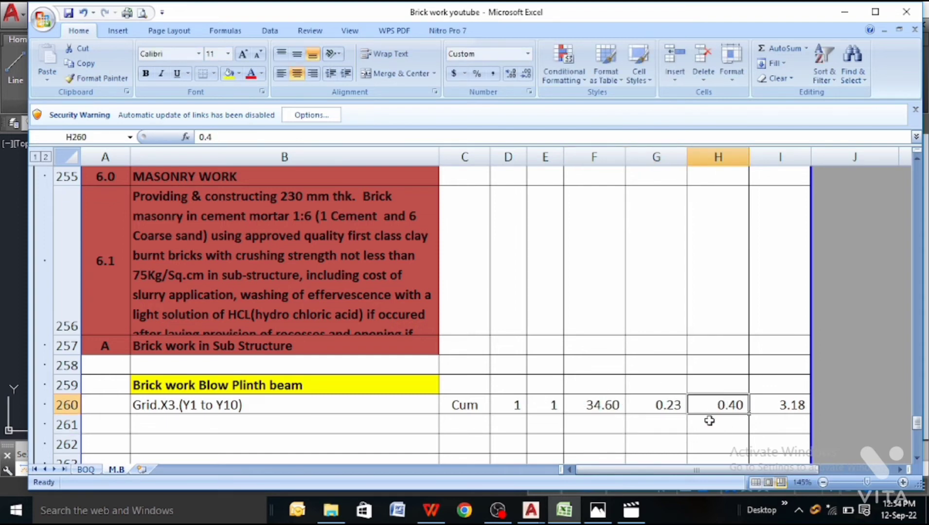
{"action": "scroll", "coordinate": [709, 421], "scroll_direction": "down", "scroll_amount": 1}
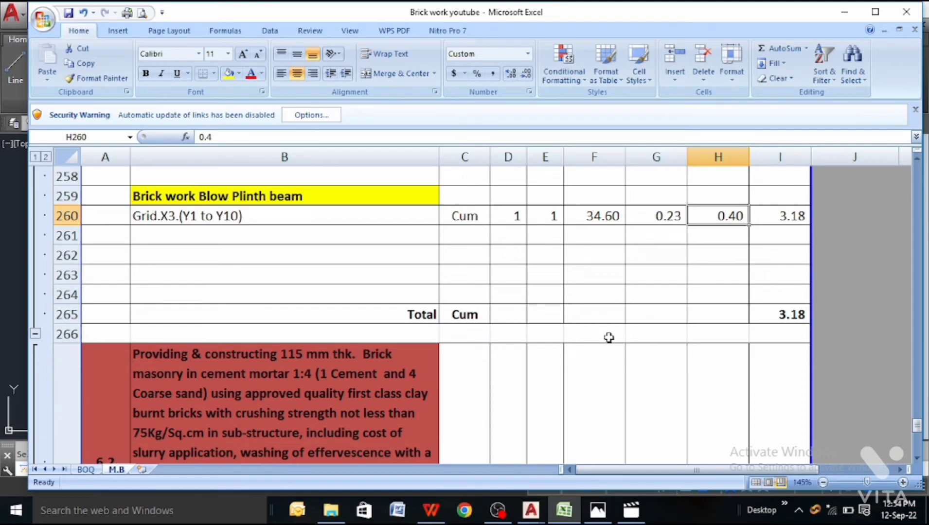
- Switch to the foundation plan and detail drawing in AutoCAD and examine the beam depth, P.C.C. and levels in Section A-A
{"action": "left_click", "coordinate": [530, 510]}
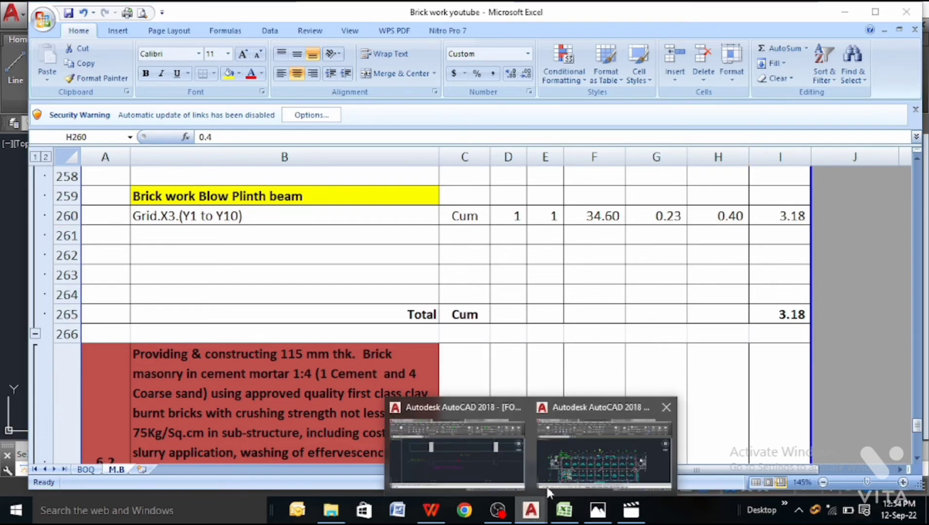
{"action": "left_click", "coordinate": [484, 456]}
{"action": "scroll", "coordinate": [479, 292], "scroll_direction": "down", "scroll_amount": 5}
{"action": "mouse_move", "coordinate": [590, 323]}
{"action": "left_mouse_down"}
{"action": "mouse_move", "coordinate": [498, 238]}
{"action": "mouse_move", "coordinate": [558, 305]}
{"action": "mouse_move", "coordinate": [533, 255]}
{"action": "left_mouse_up"}
{"action": "scroll", "coordinate": [512, 253], "scroll_direction": "down", "scroll_amount": 2}
{"action": "scroll", "coordinate": [607, 332], "scroll_direction": "up", "scroll_amount": 6}
{"action": "scroll", "coordinate": [608, 327], "scroll_direction": "down", "scroll_amount": 6}
{"action": "scroll", "coordinate": [541, 299], "scroll_direction": "down", "scroll_amount": 6}
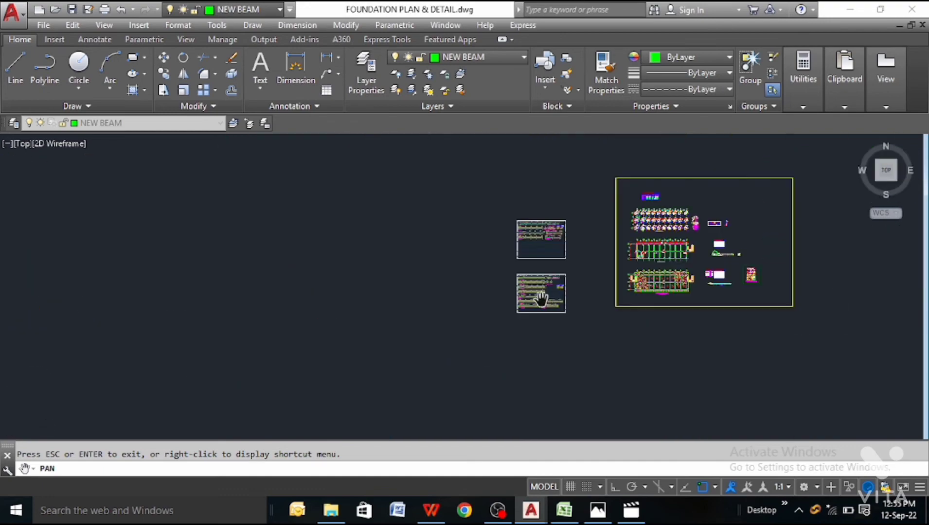
{"action": "scroll", "coordinate": [541, 299], "scroll_direction": "down", "scroll_amount": 2}
{"action": "scroll", "coordinate": [541, 299], "scroll_direction": "up", "scroll_amount": 8}
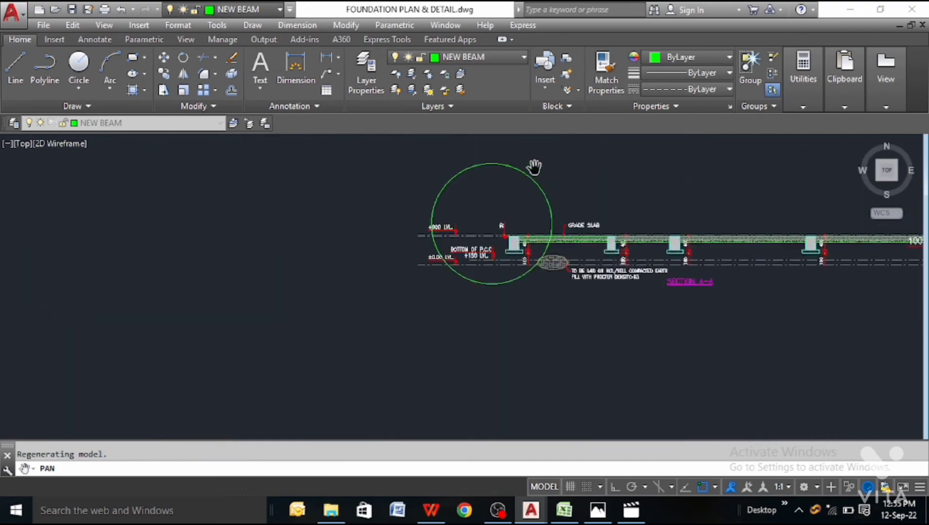
{"action": "scroll", "coordinate": [534, 166], "scroll_direction": "up", "scroll_amount": 7}
{"action": "scroll", "coordinate": [491, 340], "scroll_direction": "up", "scroll_amount": 3}
{"action": "scroll", "coordinate": [484, 326], "scroll_direction": "down", "scroll_amount": 2}
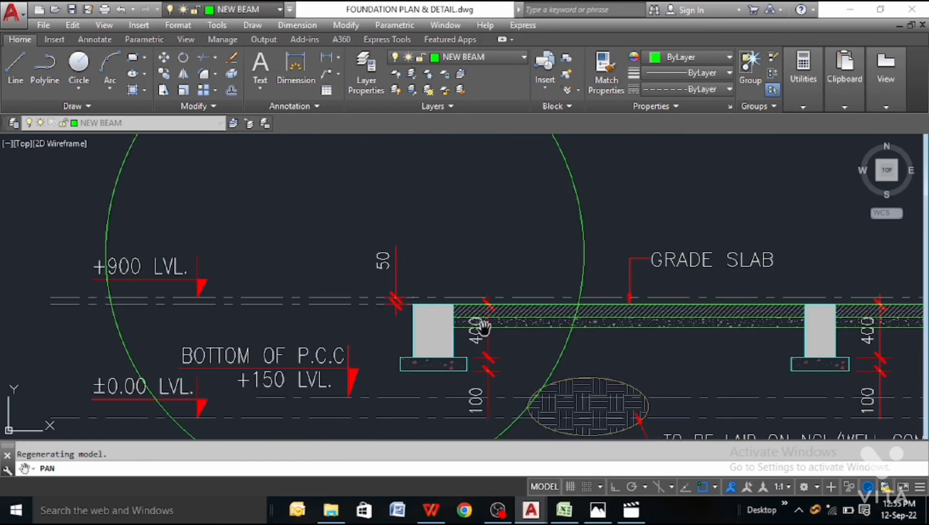
{"action": "scroll", "coordinate": [450, 373], "scroll_direction": "up", "scroll_amount": 2}
{"action": "scroll", "coordinate": [426, 332], "scroll_direction": "down", "scroll_amount": 6}
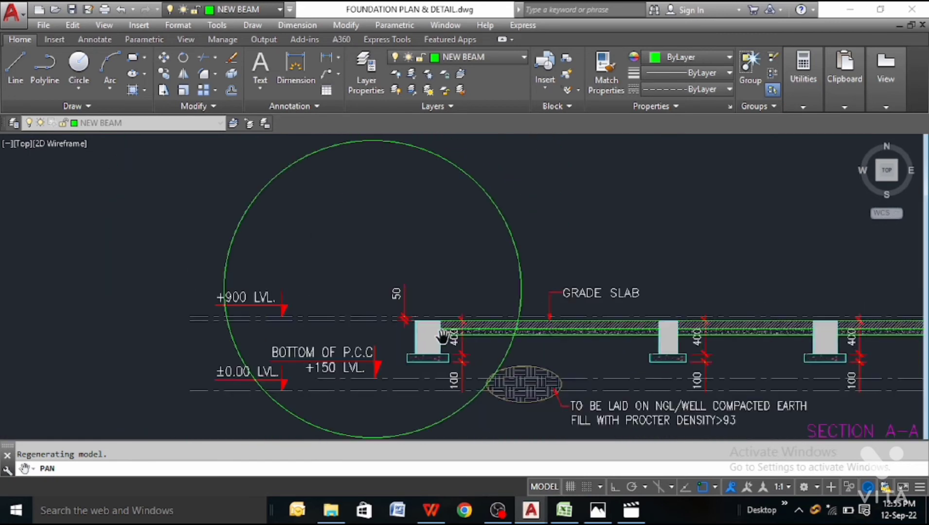
{"action": "scroll", "coordinate": [443, 336], "scroll_direction": "down", "scroll_amount": 3}
{"action": "scroll", "coordinate": [516, 427], "scroll_direction": "up", "scroll_amount": 3}
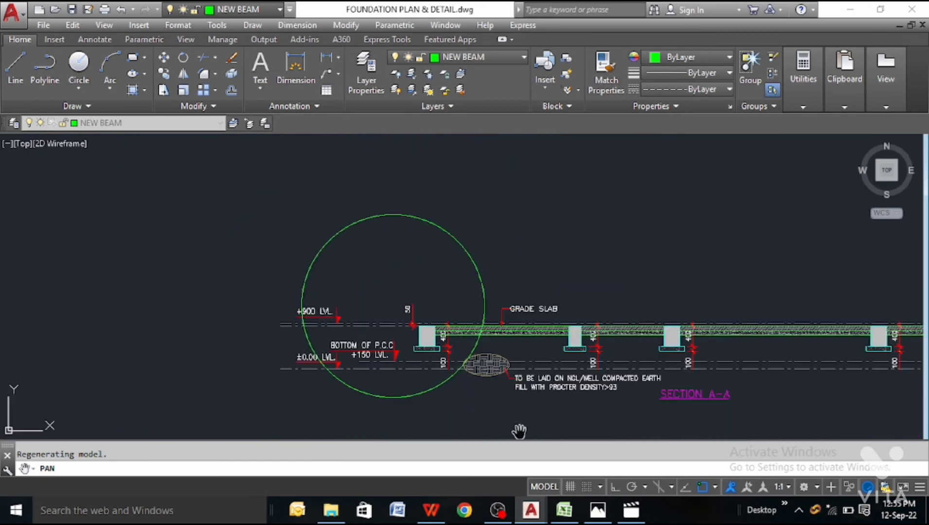
- Return to Excel's M.B sheet and check the sum formula of the brick work total below the plinth beam in row 265
{"action": "left_click", "coordinate": [555, 521]}
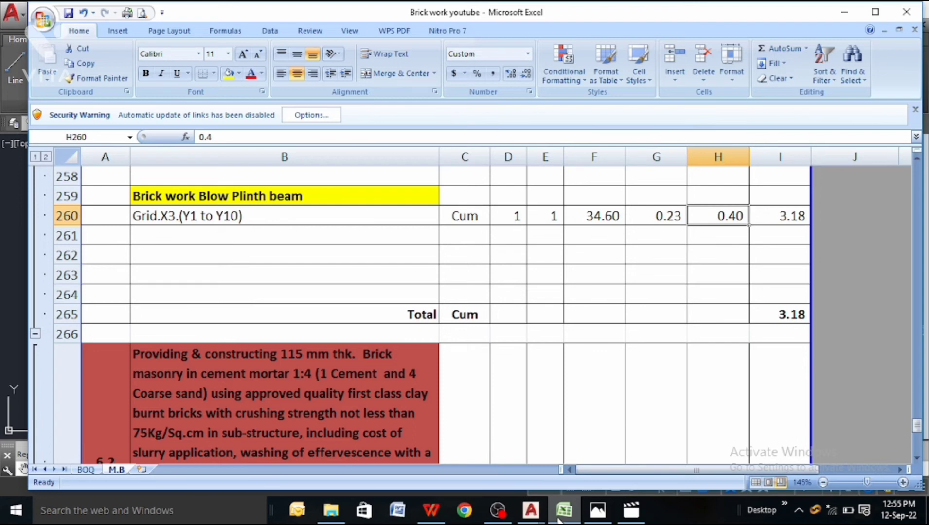
{"action": "scroll", "coordinate": [595, 360], "scroll_direction": "down", "scroll_amount": 3}
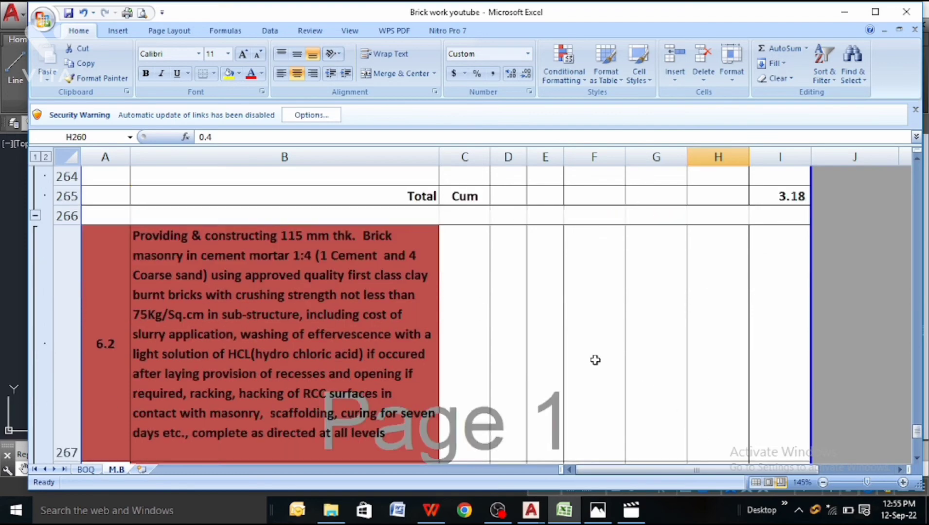
{"action": "scroll", "coordinate": [594, 360], "scroll_direction": "up", "scroll_amount": 3}
{"action": "left_click", "coordinate": [794, 314]}
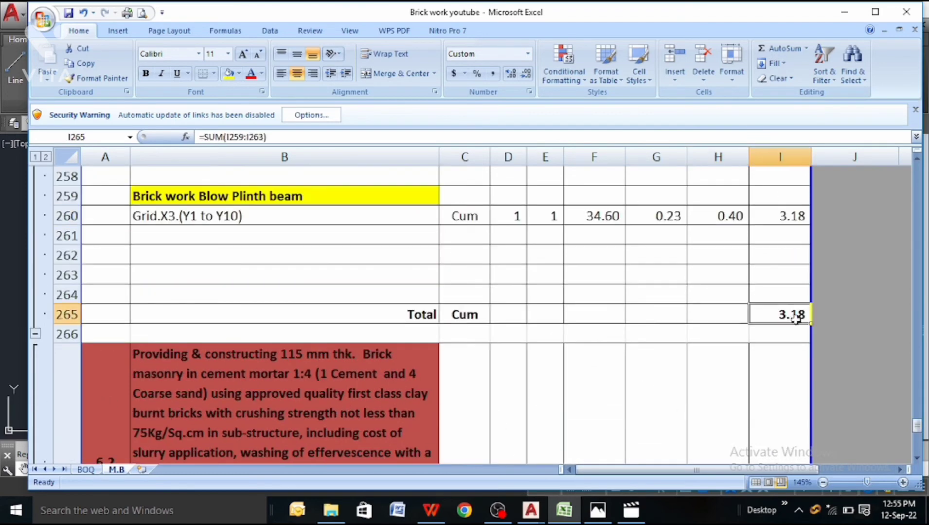
{"action": "double_click", "coordinate": [796, 315]}
{"action": "key", "text": "Return"}
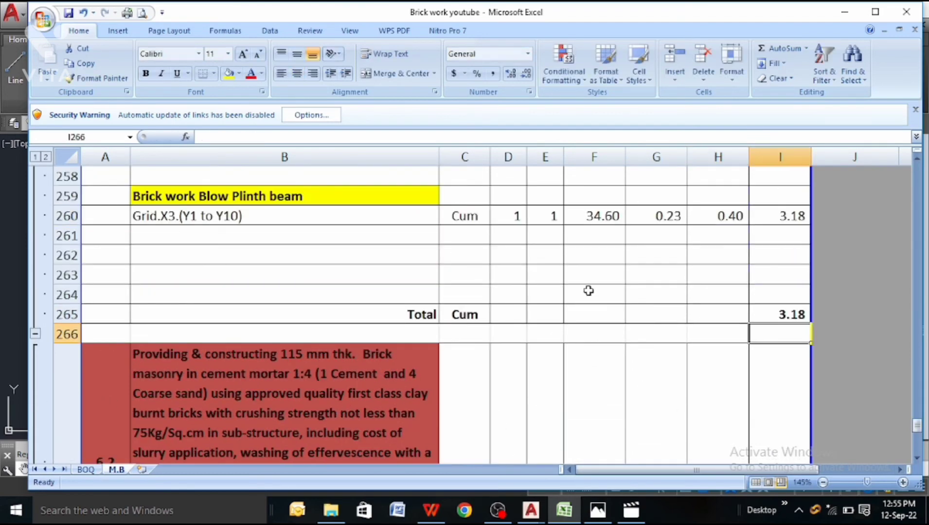
- Check the linked quantity of masonry item 6.1 in the BOQ sheet and look through the masonry items that follow
{"action": "left_click", "coordinate": [86, 470]}
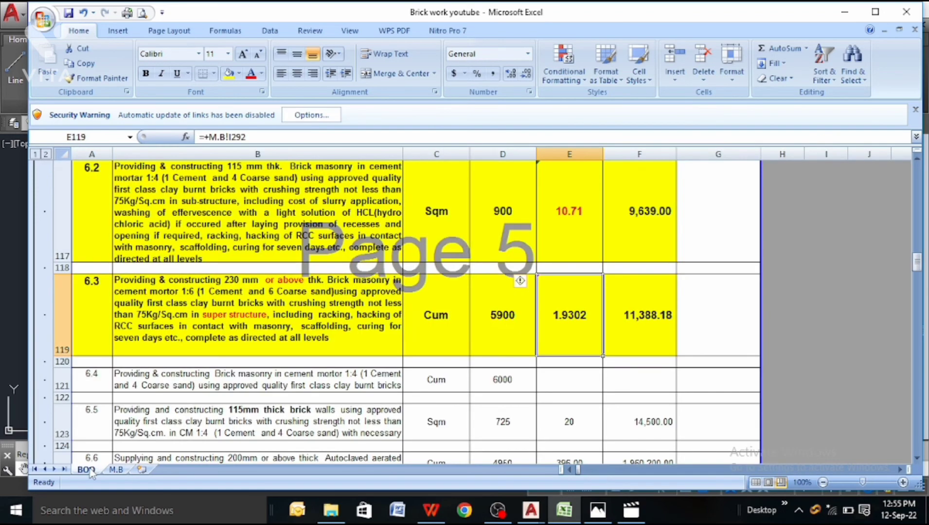
{"action": "scroll", "coordinate": [192, 292], "scroll_direction": "up", "scroll_amount": 3}
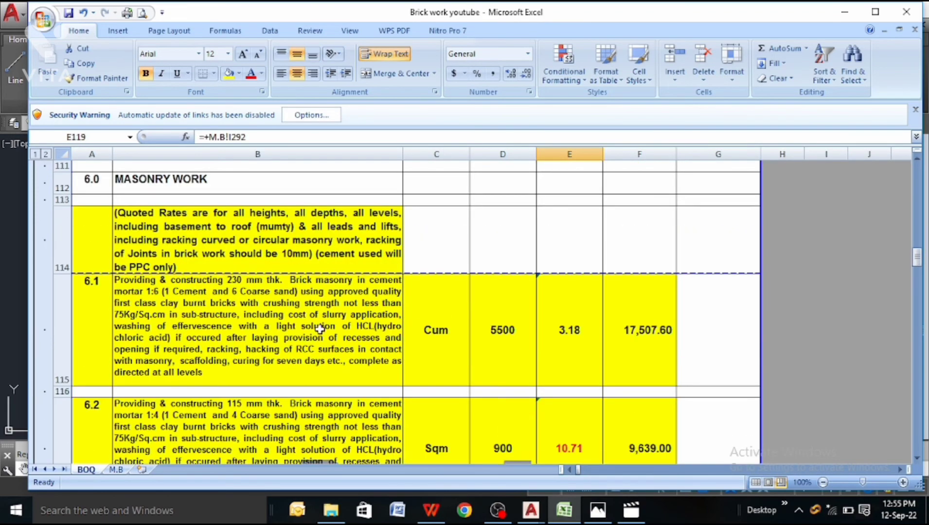
{"action": "left_click", "coordinate": [588, 331]}
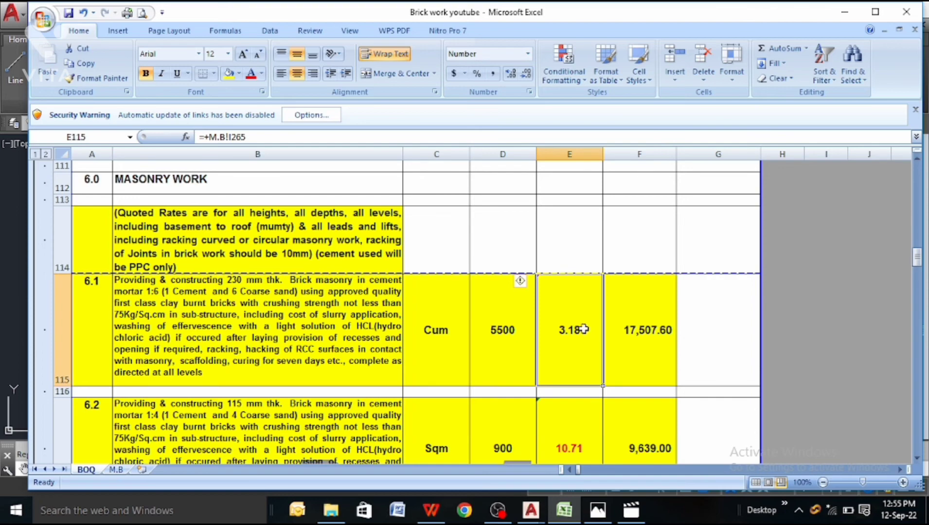
{"action": "scroll", "coordinate": [583, 329], "scroll_direction": "up", "scroll_amount": 1, "text": "ctrl"}
{"action": "scroll", "coordinate": [627, 360], "scroll_direction": "down", "scroll_amount": 3}
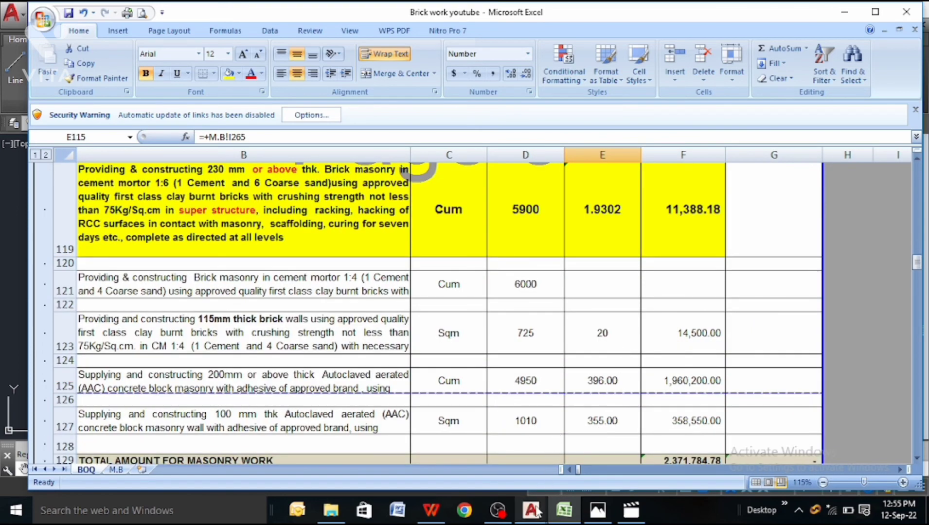
{"action": "mouse_move", "coordinate": [531, 510]}
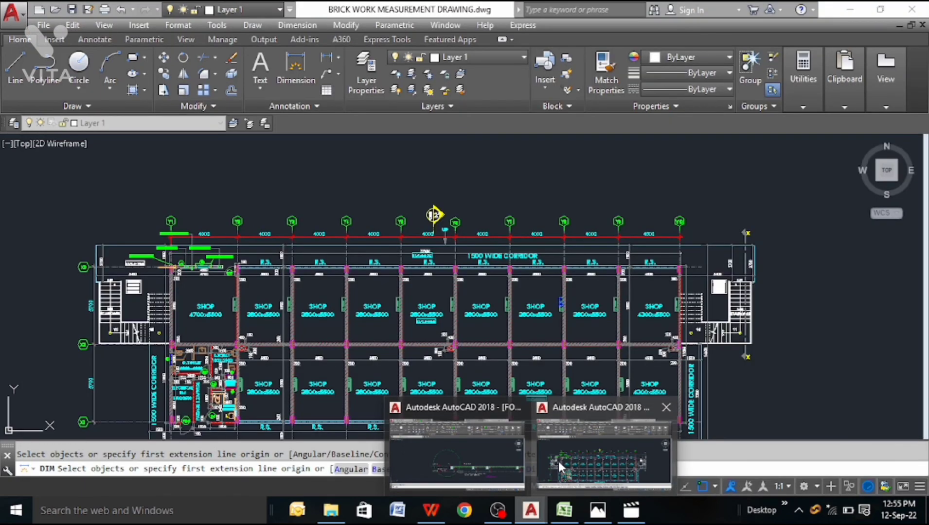
- Switch to the brick work measurement drawing and measure the inner length of the wall between the G. Toilet and electrical room
{"action": "left_click", "coordinate": [557, 466]}
{"action": "scroll", "coordinate": [655, 281], "scroll_direction": "down", "scroll_amount": 4}
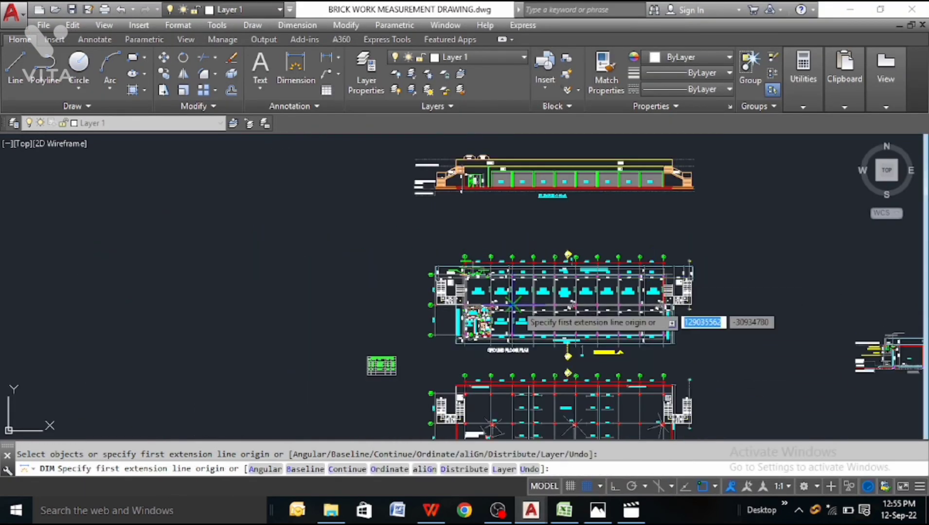
{"action": "scroll", "coordinate": [487, 311], "scroll_direction": "up", "scroll_amount": 8}
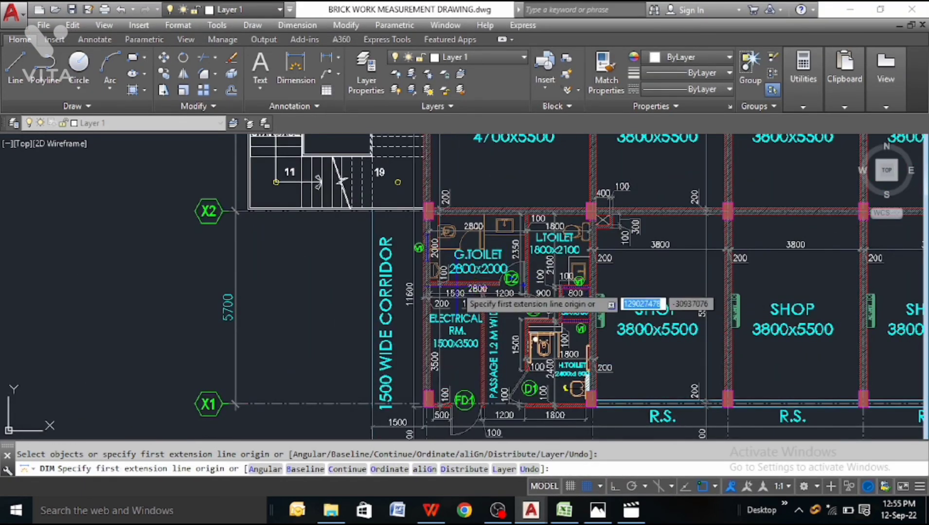
{"action": "scroll", "coordinate": [445, 283], "scroll_direction": "up", "scroll_amount": 3}
{"action": "scroll", "coordinate": [391, 278], "scroll_direction": "up", "scroll_amount": 3}
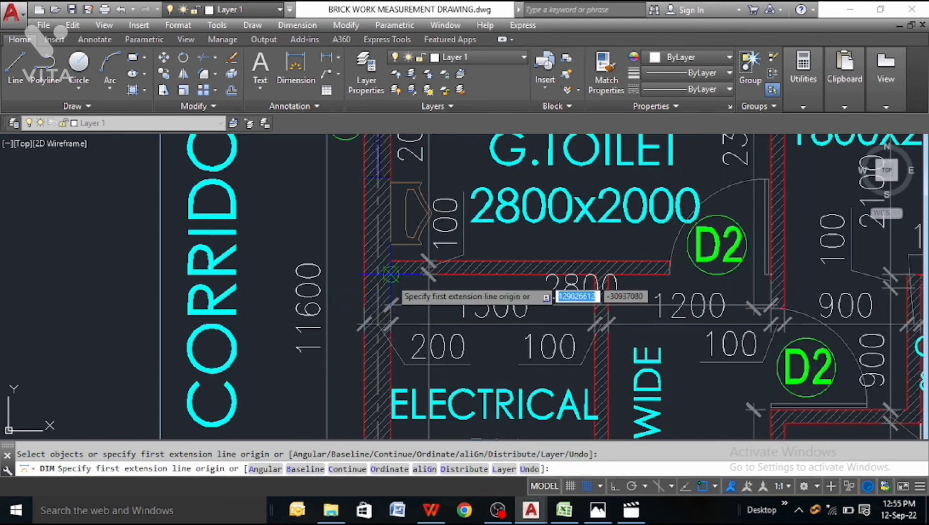
{"action": "left_click", "coordinate": [392, 275]}
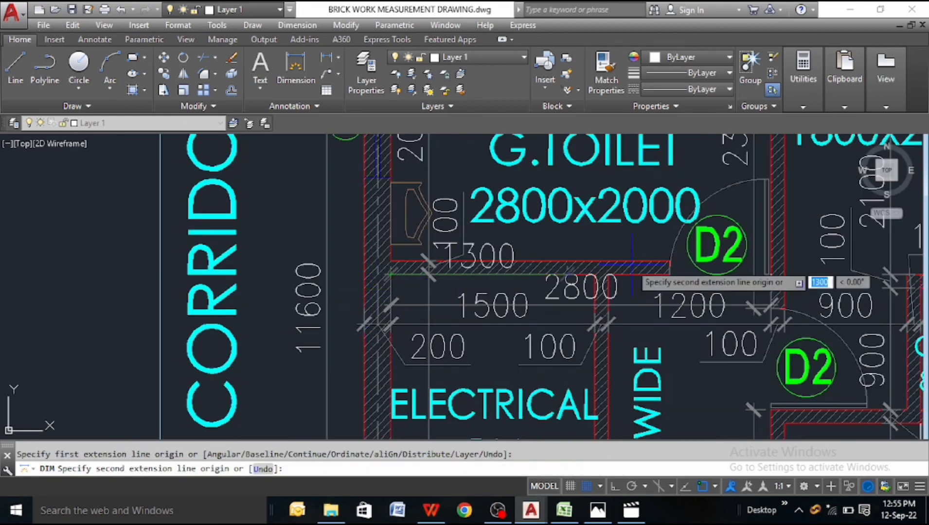
{"action": "left_click", "coordinate": [772, 274]}
{"action": "scroll", "coordinate": [701, 258], "scroll_direction": "up", "scroll_amount": 2}
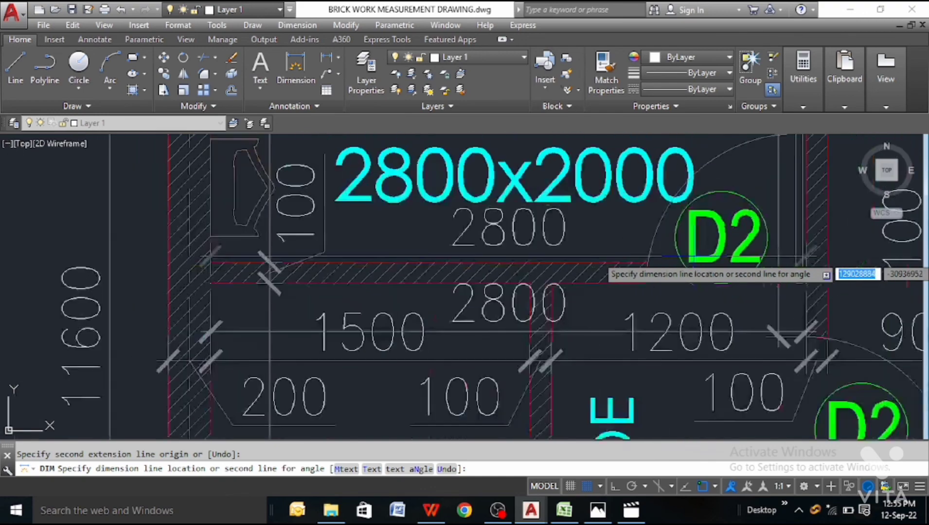
{"action": "scroll", "coordinate": [681, 256], "scroll_direction": "down", "scroll_amount": 2}
{"action": "scroll", "coordinate": [684, 322], "scroll_direction": "up", "scroll_amount": 2}
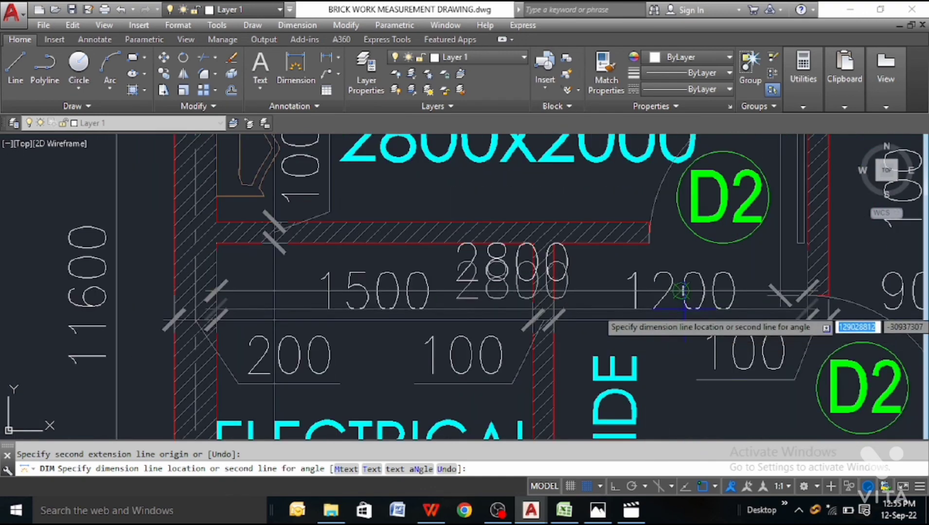
{"action": "key", "text": "Escape"}
{"action": "scroll", "coordinate": [643, 349], "scroll_direction": "down", "scroll_amount": 2}
{"action": "scroll", "coordinate": [707, 241], "scroll_direction": "up", "scroll_amount": 2}
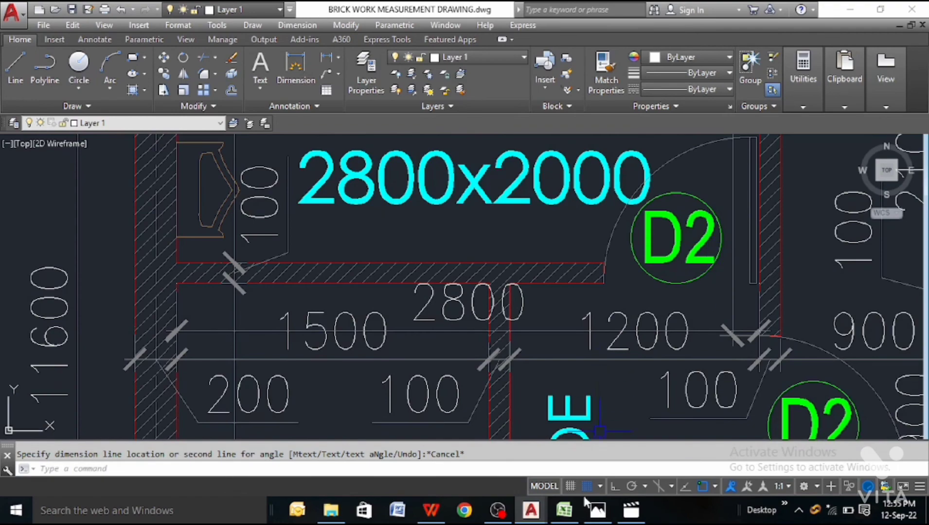
- Switch to Excel's M.B sheet and check the length and height formula of the Grid Y1 (X1 to X2) entry in row 270
{"action": "left_click", "coordinate": [569, 508]}
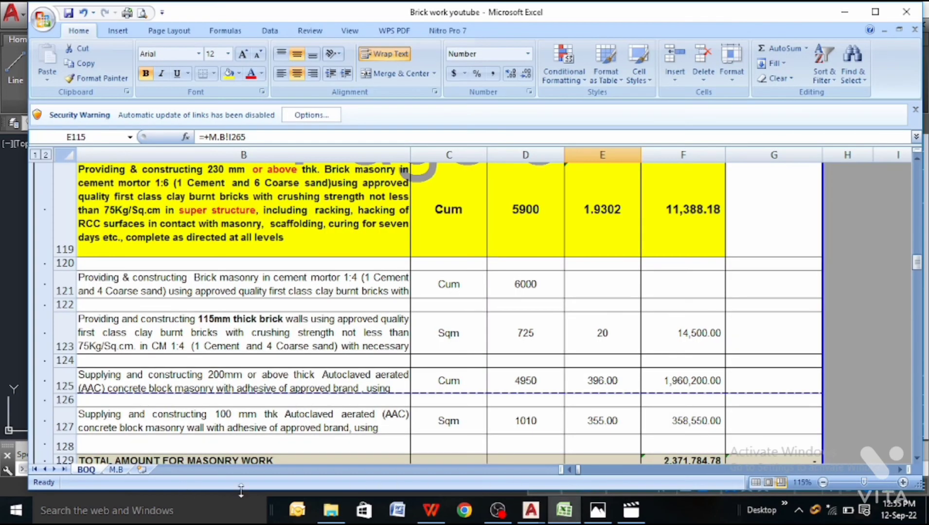
{"action": "left_click", "coordinate": [115, 469]}
{"action": "scroll", "coordinate": [348, 280], "scroll_direction": "down", "scroll_amount": 4}
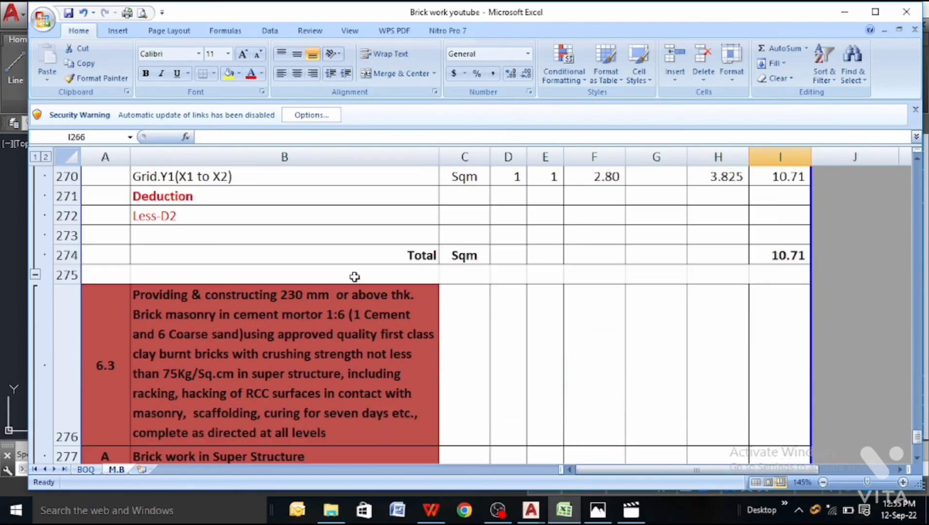
{"action": "scroll", "coordinate": [362, 277], "scroll_direction": "up", "scroll_amount": 1}
{"action": "scroll", "coordinate": [523, 369], "scroll_direction": "down", "scroll_amount": 1}
{"action": "left_click", "coordinate": [604, 176]}
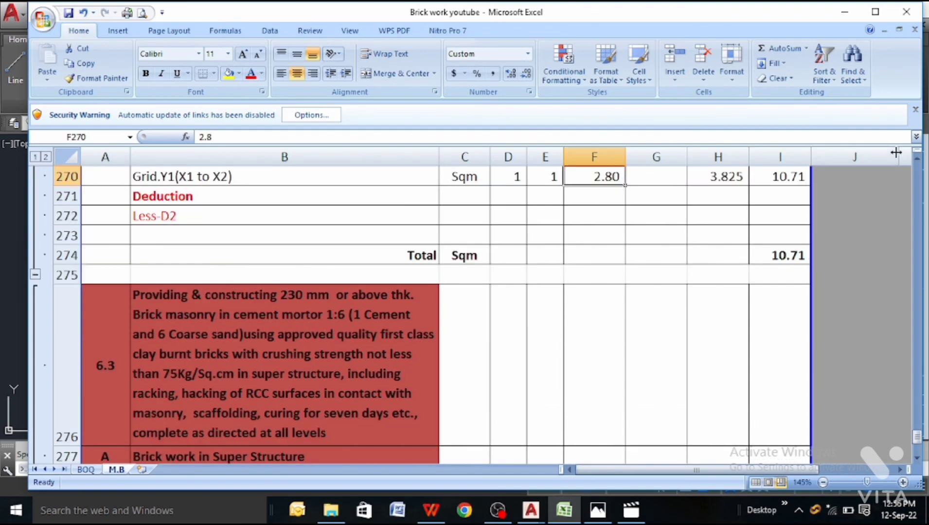
{"action": "left_click", "coordinate": [917, 158]}
{"action": "left_click", "coordinate": [917, 158]}
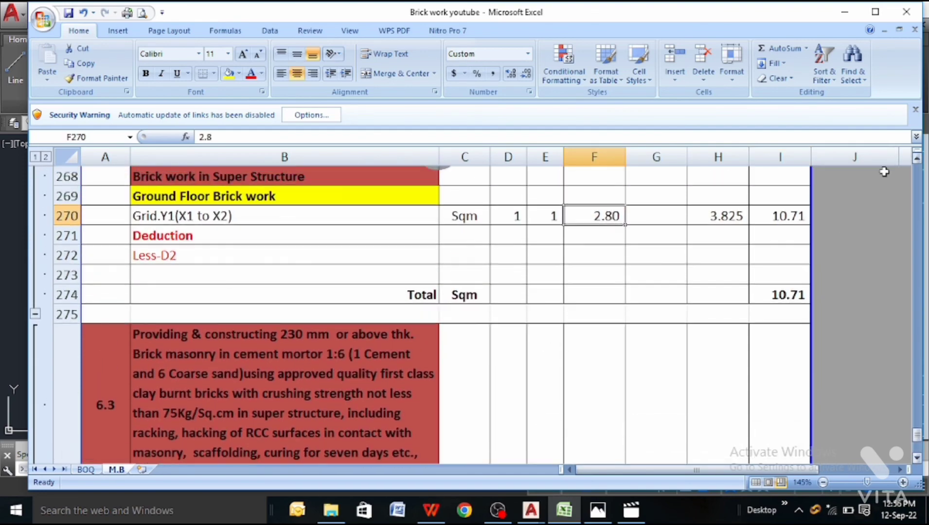
{"action": "left_click", "coordinate": [721, 218]}
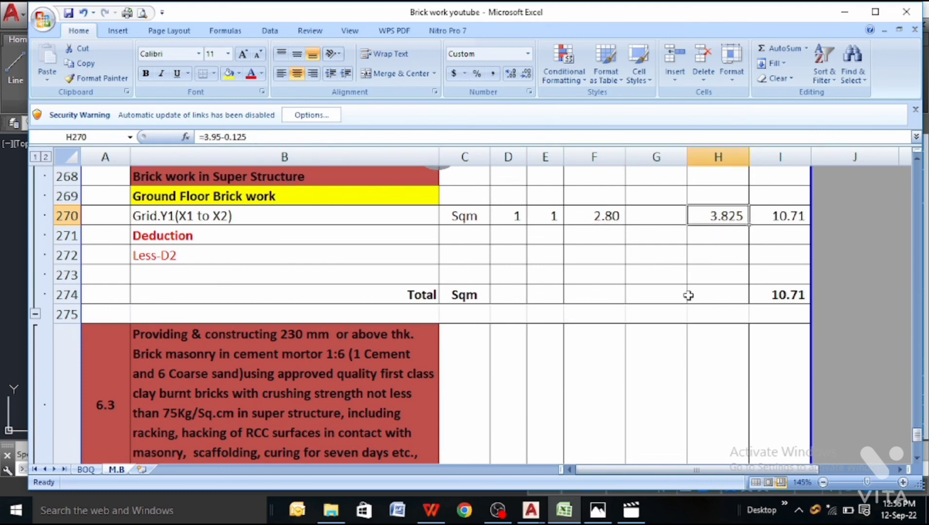
- Return to the brick work drawing in AutoCAD and examine the partition walls around the G. Toilet, L. Toilet and electrical room
{"action": "left_click", "coordinate": [598, 510]}
{"action": "left_click", "coordinate": [598, 511]}
{"action": "mouse_move", "coordinate": [531, 510]}
{"action": "left_click", "coordinate": [546, 455]}
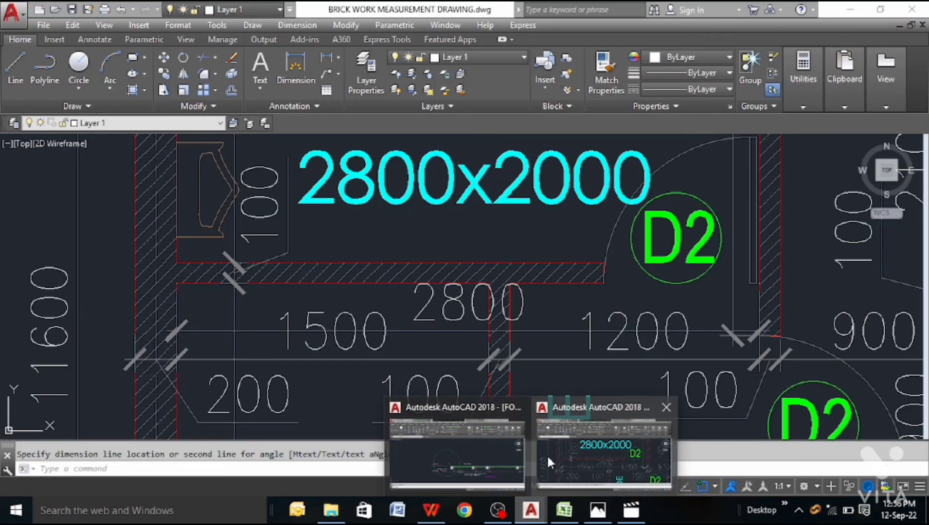
{"action": "scroll", "coordinate": [393, 248], "scroll_direction": "down", "scroll_amount": 8}
{"action": "scroll", "coordinate": [390, 220], "scroll_direction": "up", "scroll_amount": 2}
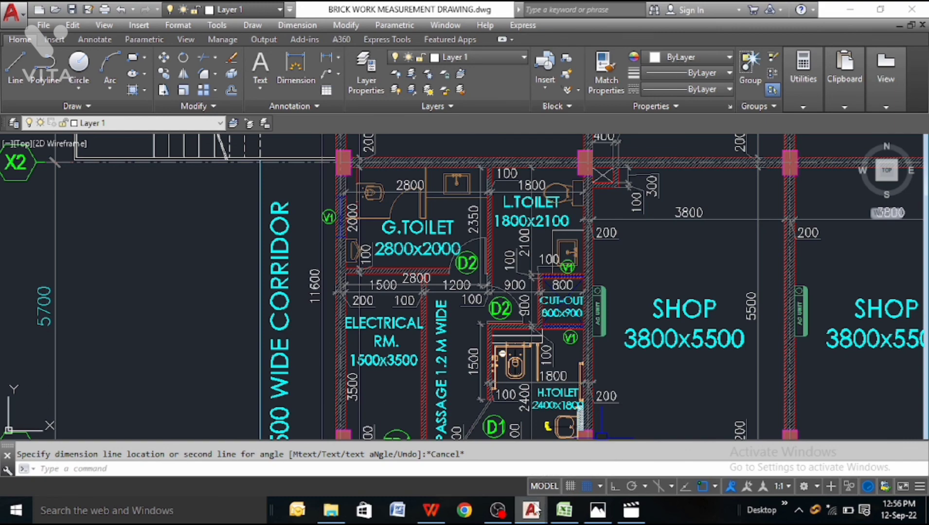
- Switch to the foundation plan and detail drawing and examine the beam and slab layout over the toilet block between grids X1 and X2
{"action": "mouse_move", "coordinate": [537, 511]}
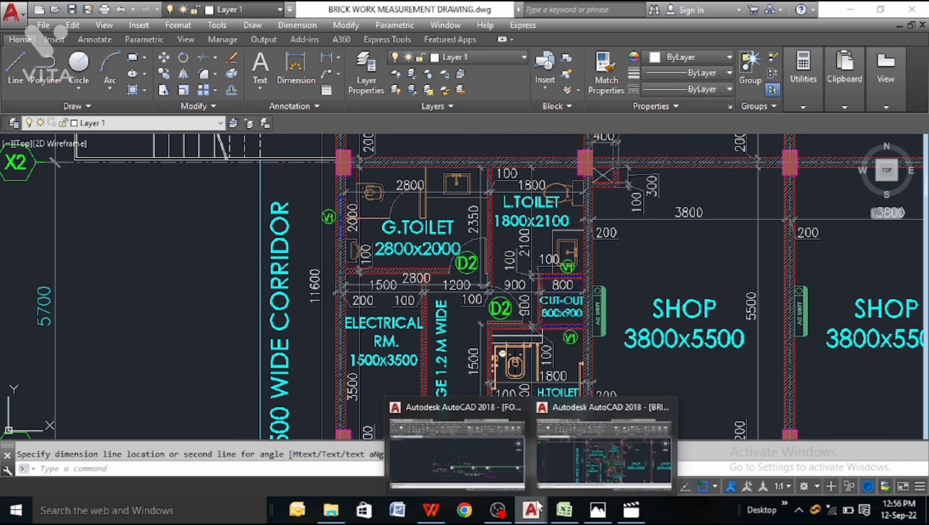
{"action": "left_click", "coordinate": [427, 452]}
{"action": "scroll", "coordinate": [443, 346], "scroll_direction": "down", "scroll_amount": 5}
{"action": "scroll", "coordinate": [389, 338], "scroll_direction": "down", "scroll_amount": 2}
{"action": "left_click_drag", "start_coordinate": [309, 387], "coordinate": [315, 345]}
{"action": "scroll", "coordinate": [256, 373], "scroll_direction": "up", "scroll_amount": 4}
{"action": "scroll", "coordinate": [256, 280], "scroll_direction": "up", "scroll_amount": 4}
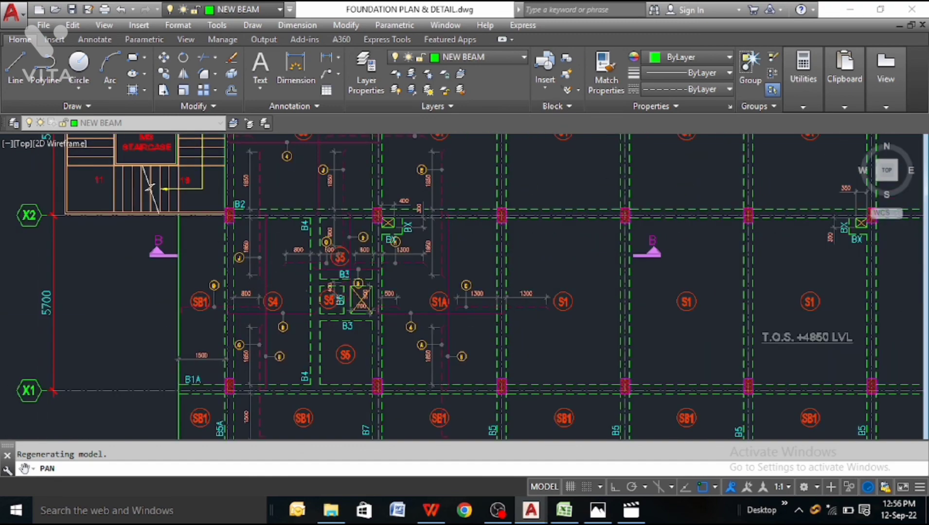
{"action": "left_click_drag", "start_coordinate": [245, 303], "coordinate": [358, 309]}
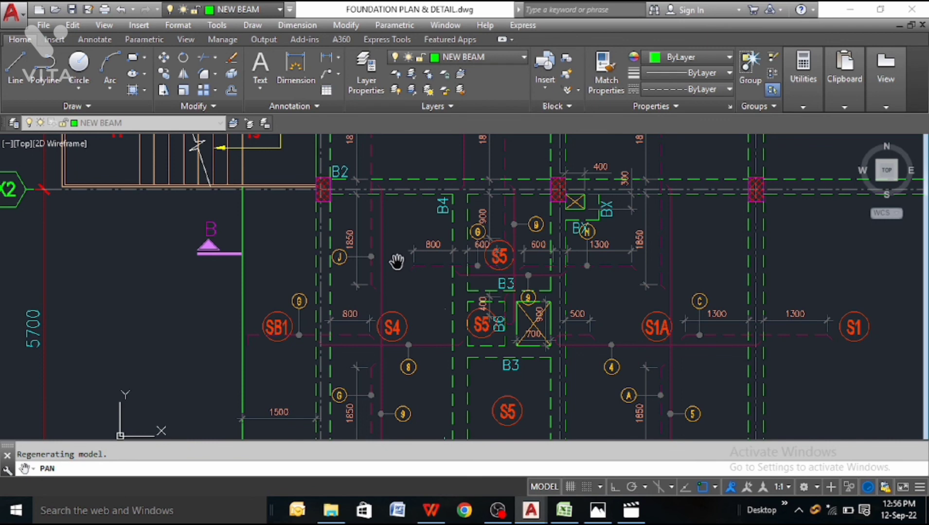
{"action": "scroll", "coordinate": [396, 263], "scroll_direction": "down", "scroll_amount": 2}
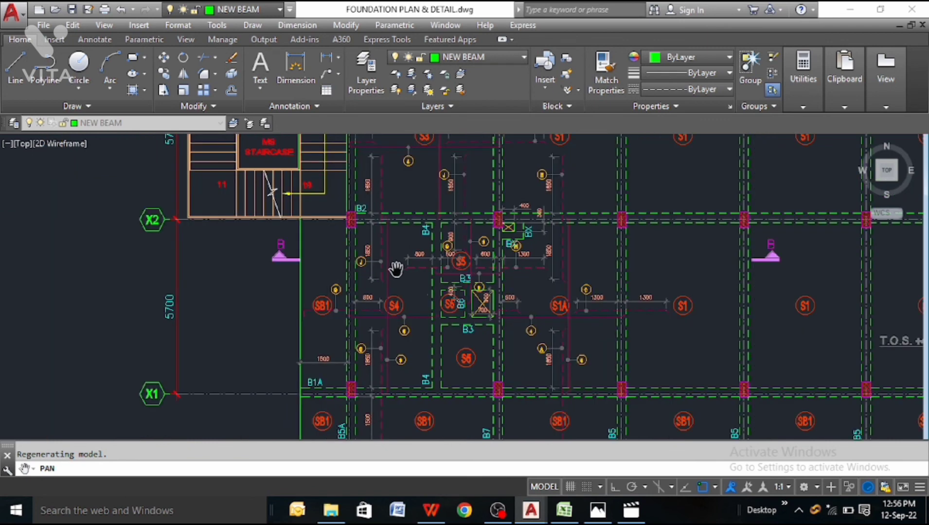